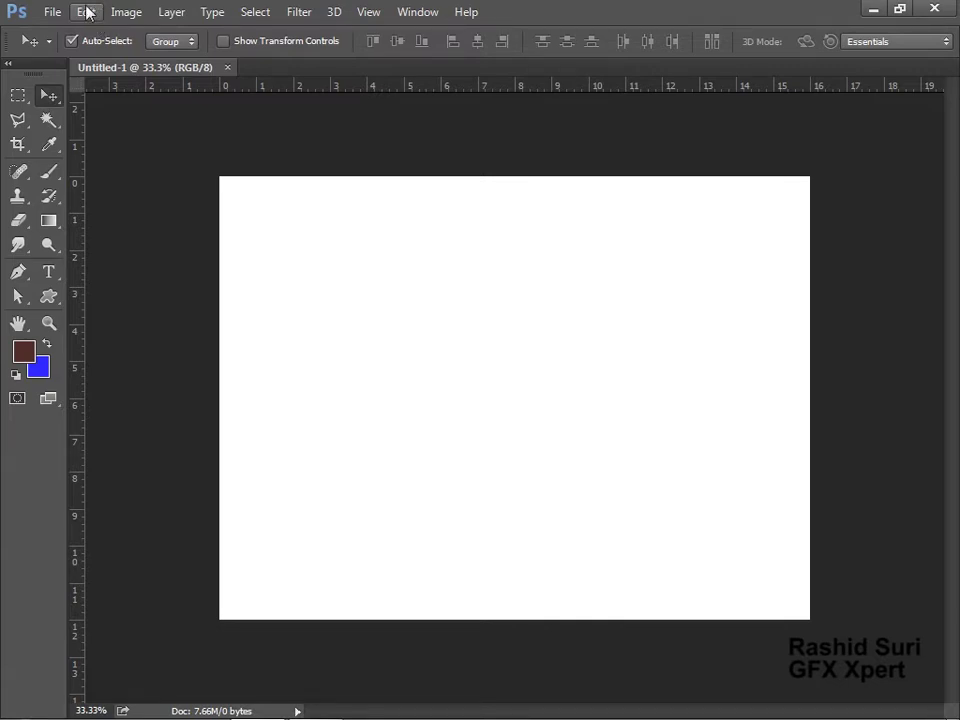
# Set up a Fill with Pattern contents and append the Artists Brushes Canvas set to the custom patterns
pyautogui.click(86, 12)
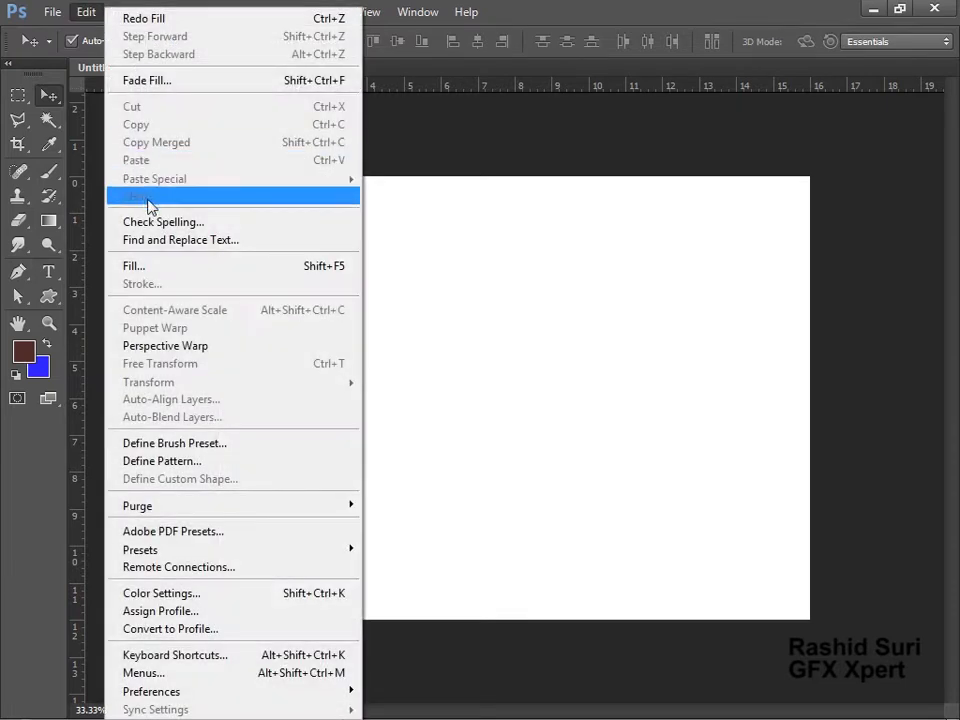
pyautogui.click(130, 265)
pyautogui.click(478, 192)
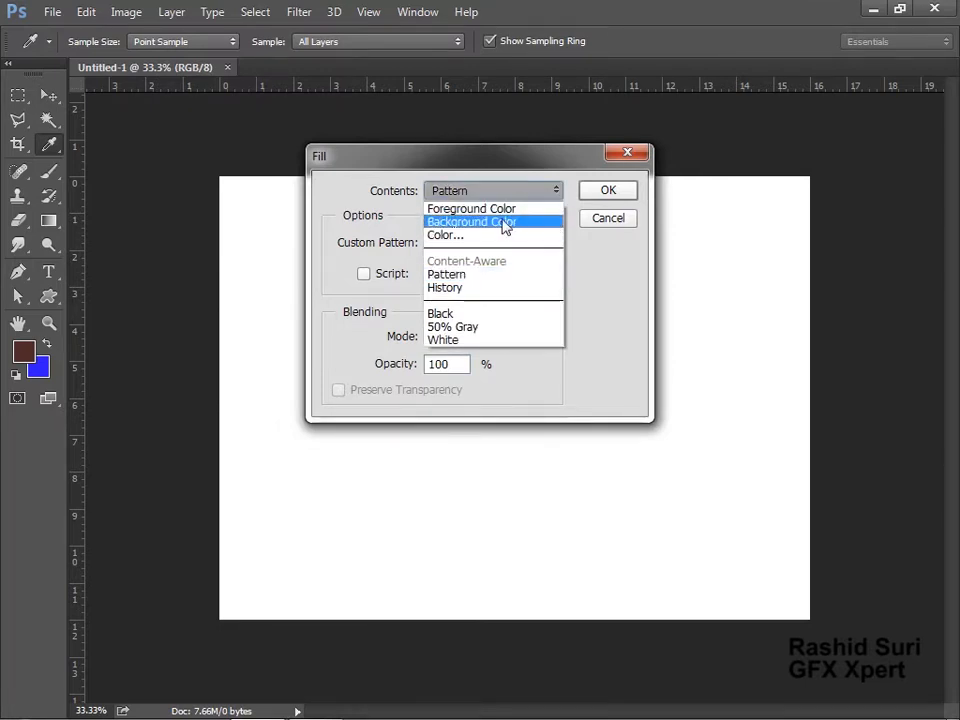
pyautogui.click(478, 277)
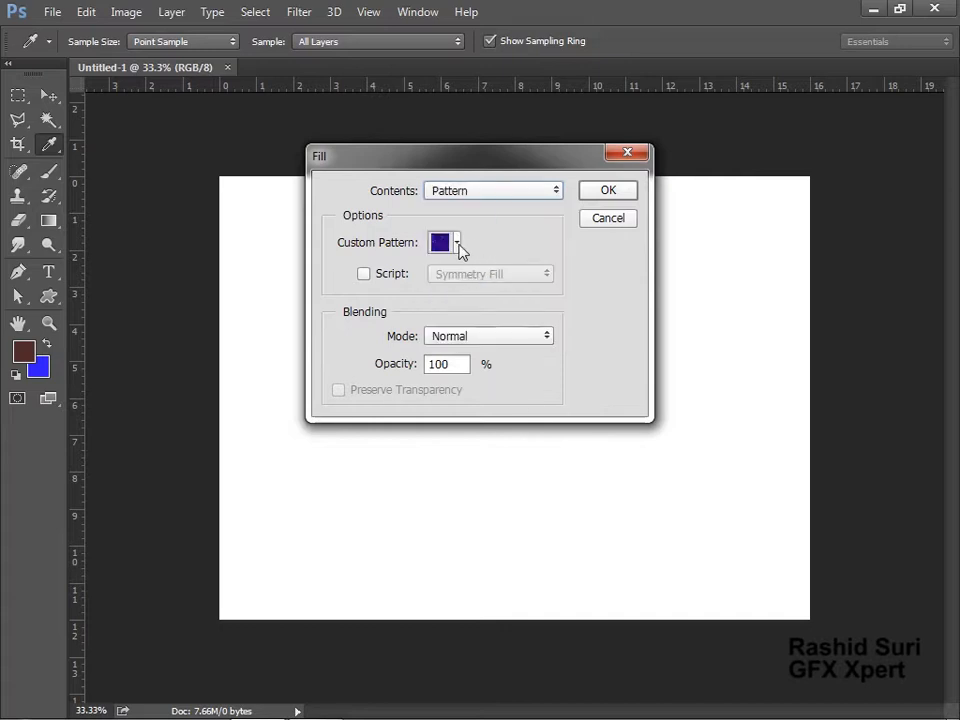
pyautogui.click(458, 243)
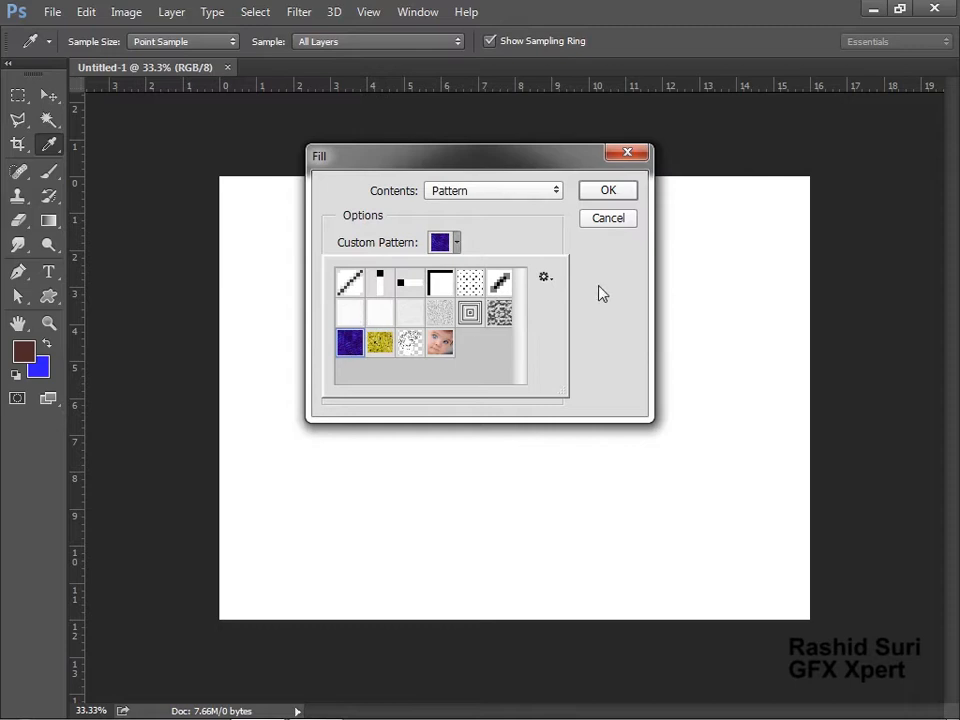
pyautogui.click(545, 278)
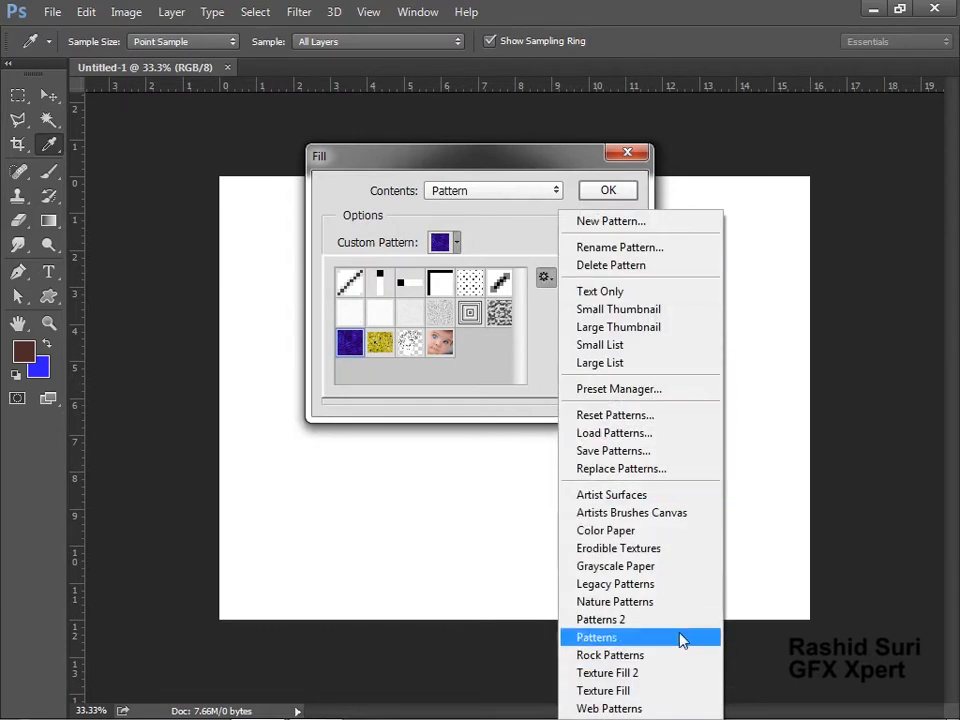
pyautogui.click(655, 514)
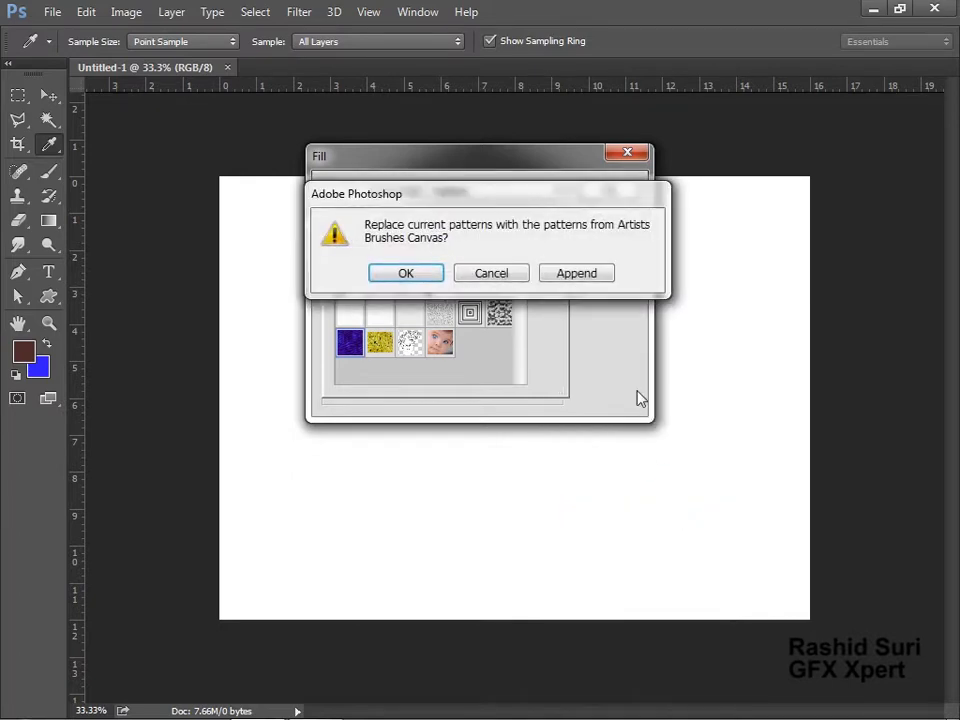
pyautogui.click(592, 279)
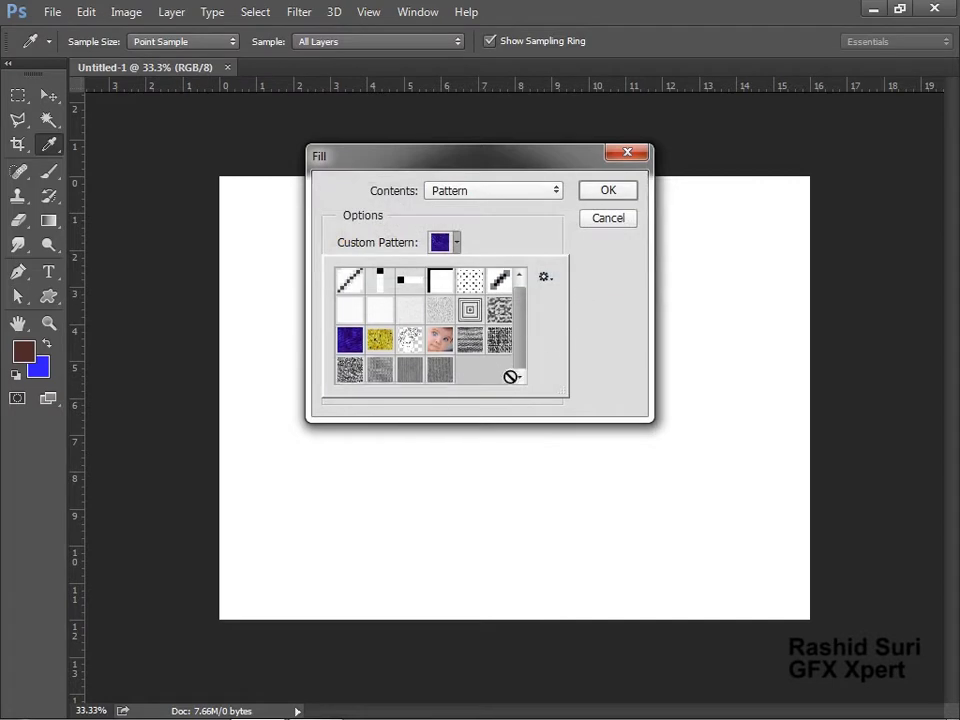
# Try to fill the Background with the first grainy grey canvas pattern in the last row of swatches
pyautogui.click(347, 370)
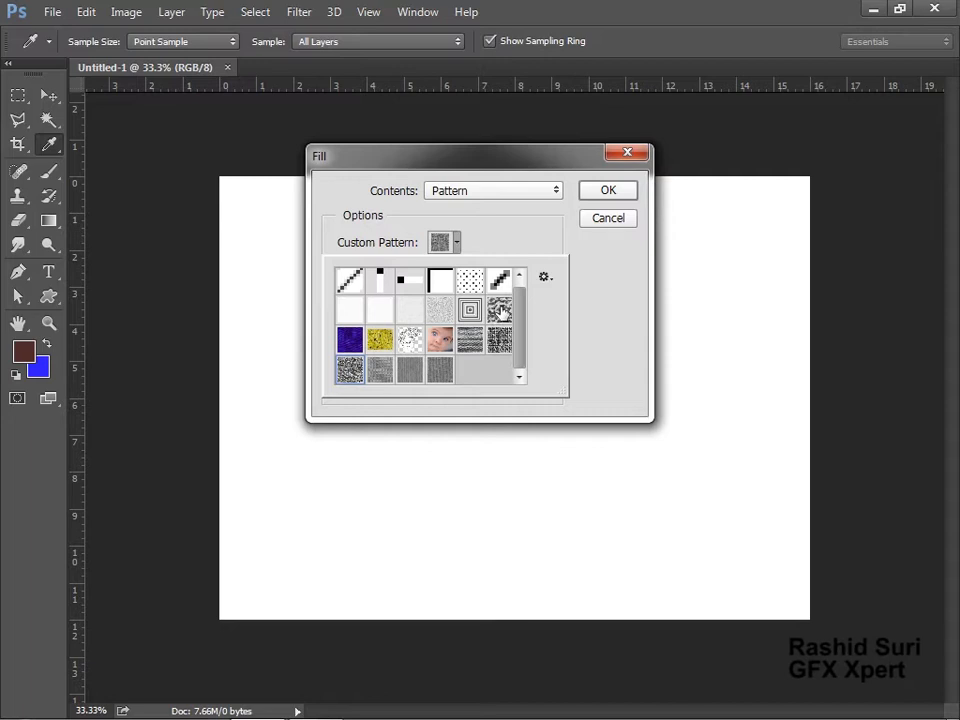
pyautogui.click(622, 194)
pyautogui.press('v')
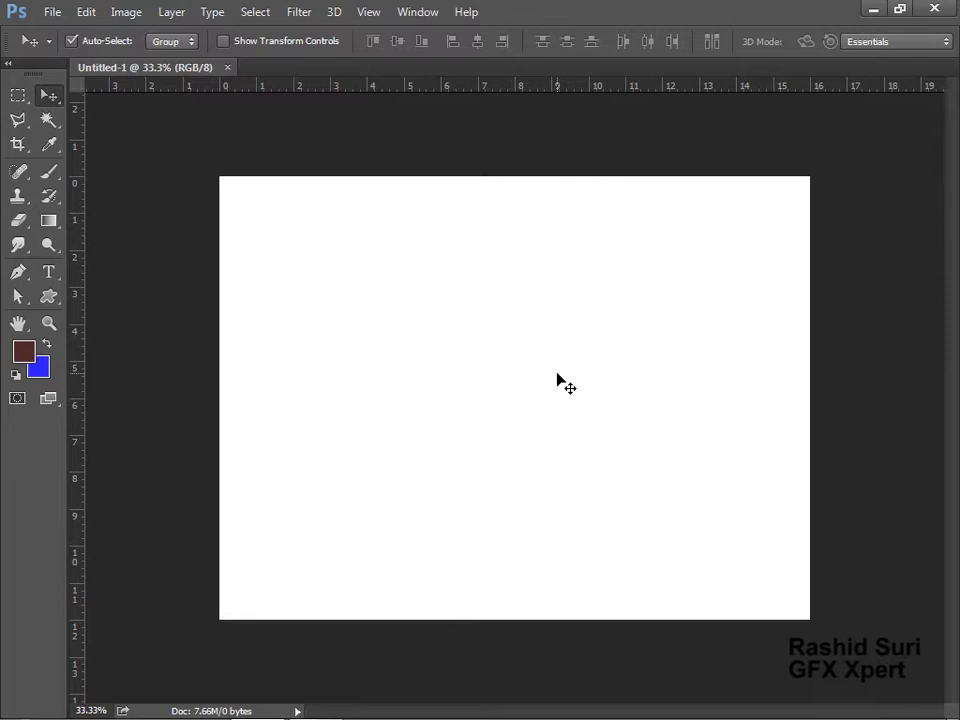
# Show the layer list and add a new empty layer above the Background
pyautogui.press('F7')
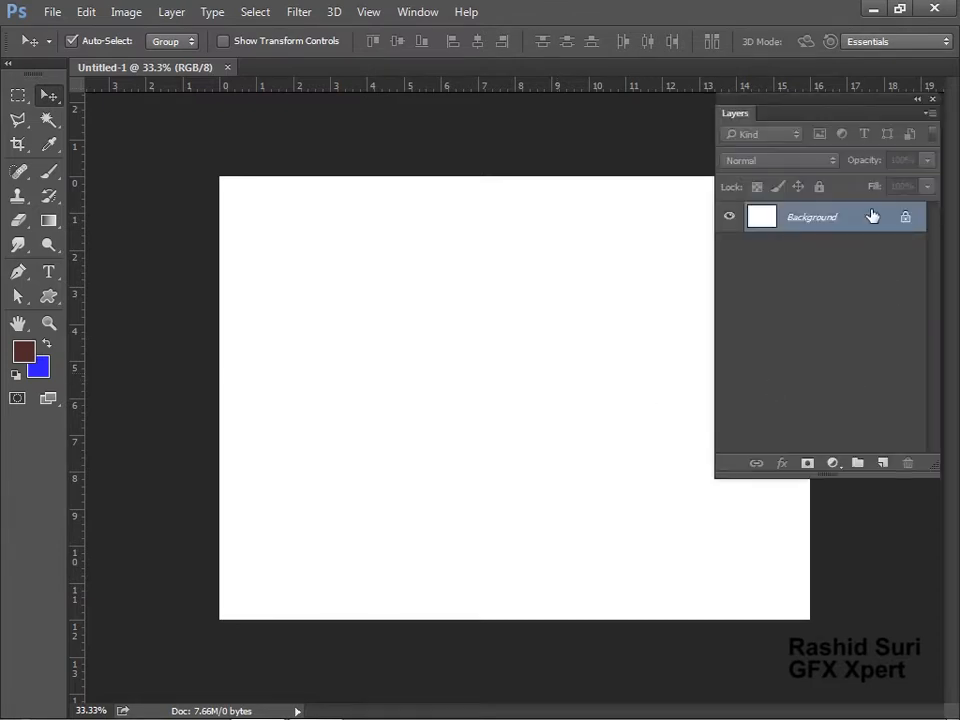
pyautogui.click(882, 463)
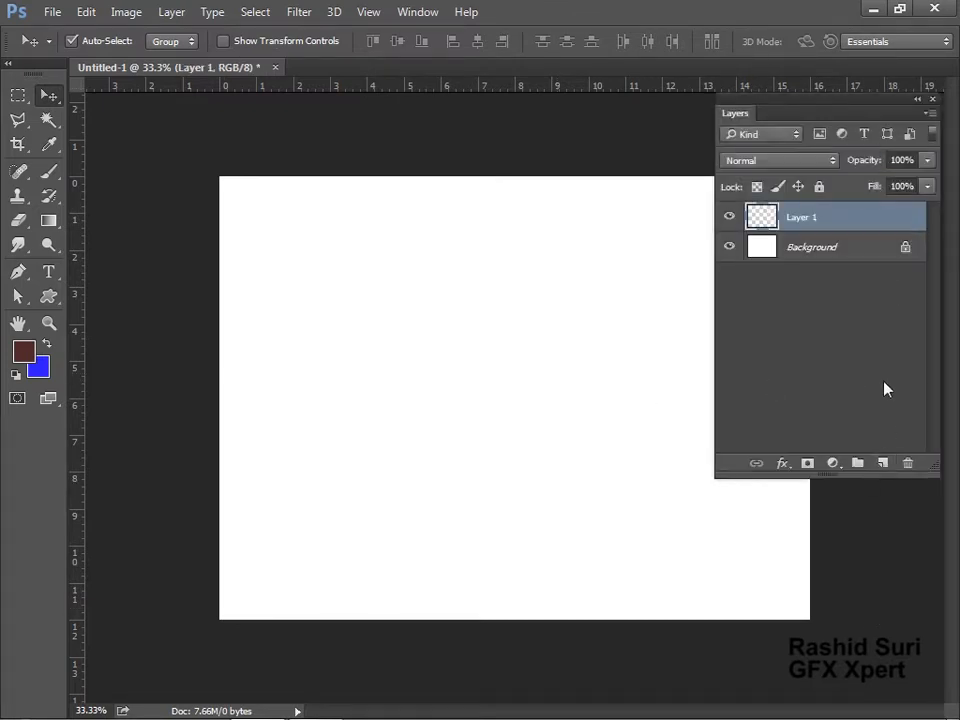
pyautogui.moveTo(810, 110); pyautogui.dragTo(806, 157)
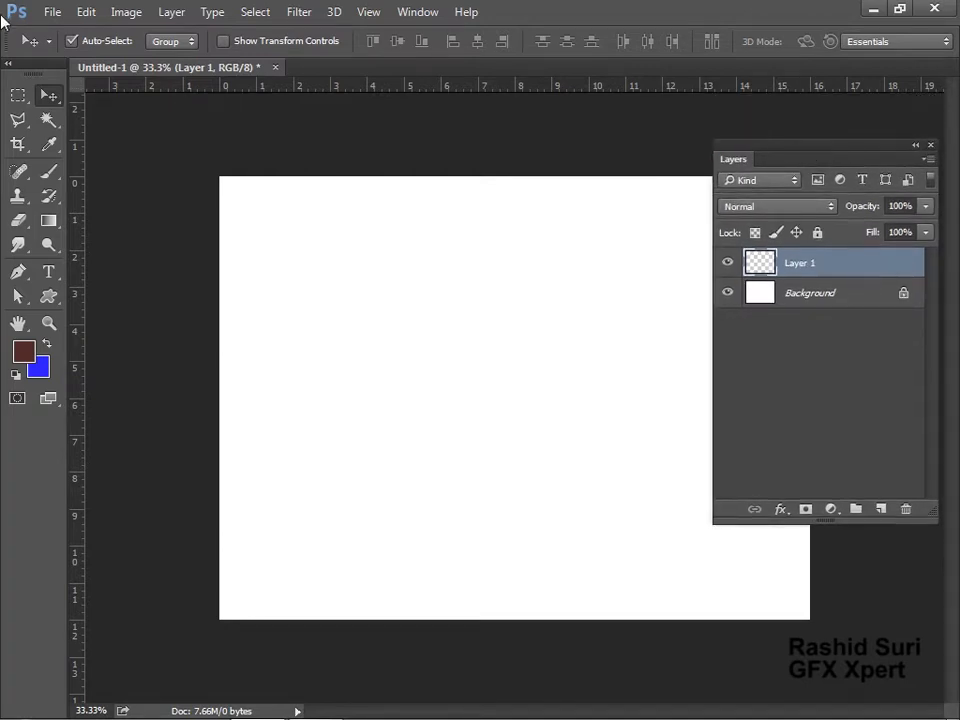
# Fill Layer 1 with the dark blue-purple custom pattern
pyautogui.click(88, 11)
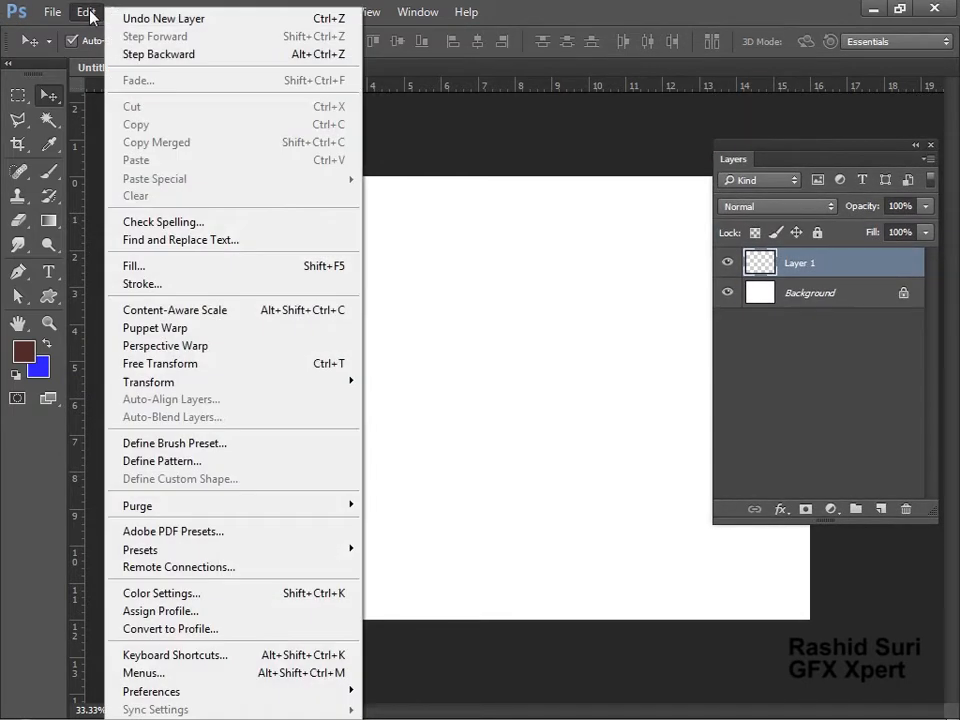
pyautogui.click(185, 265)
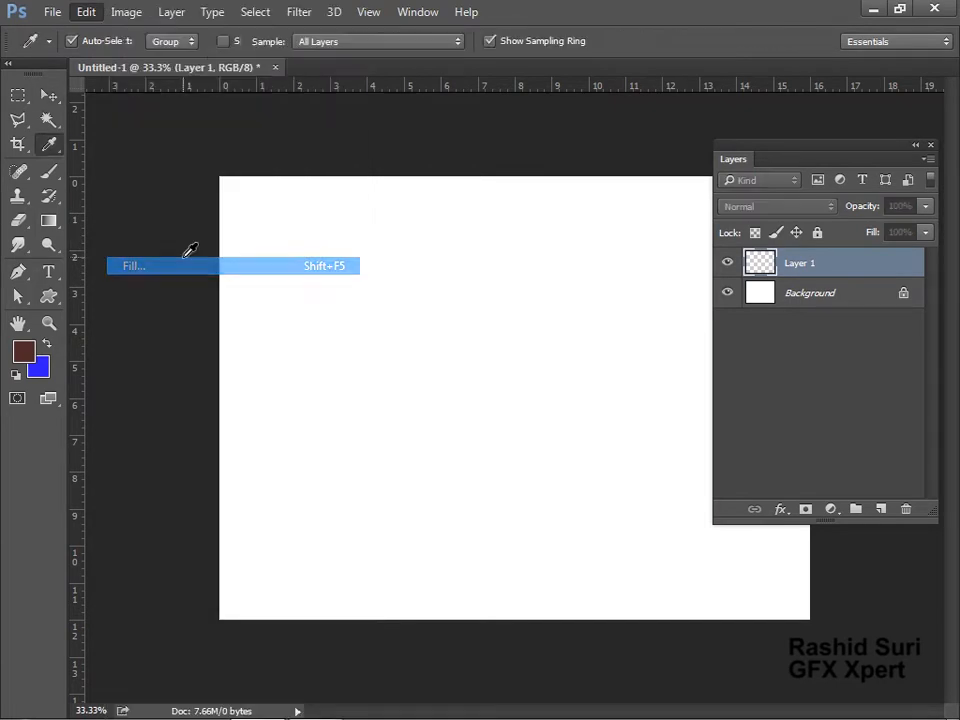
pyautogui.click(457, 243)
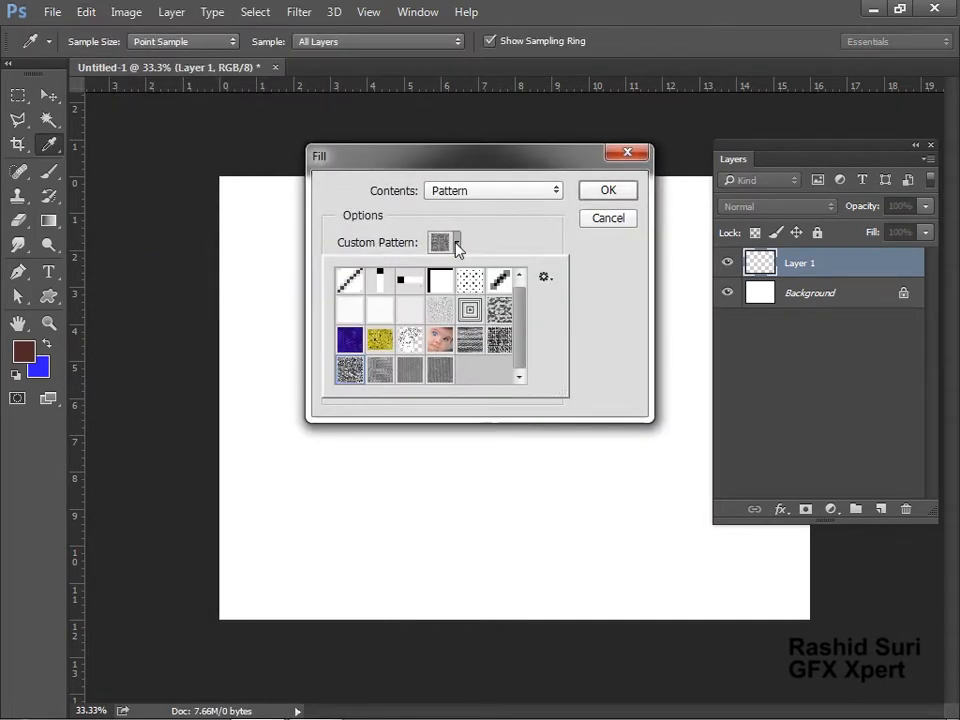
pyautogui.click(349, 339)
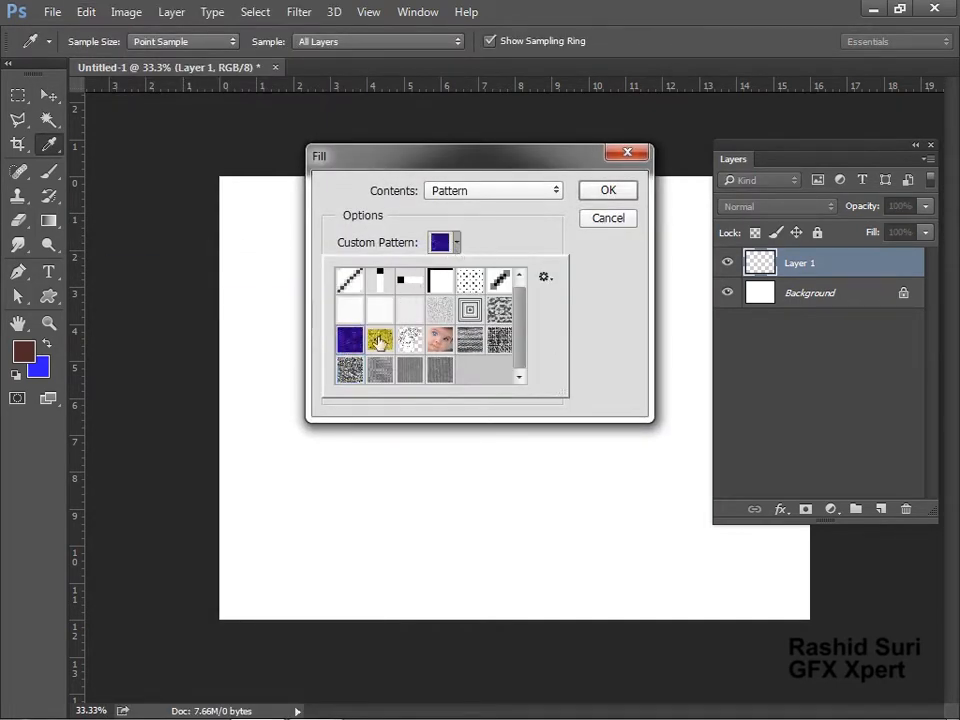
pyautogui.click(608, 193)
pyautogui.press('v')
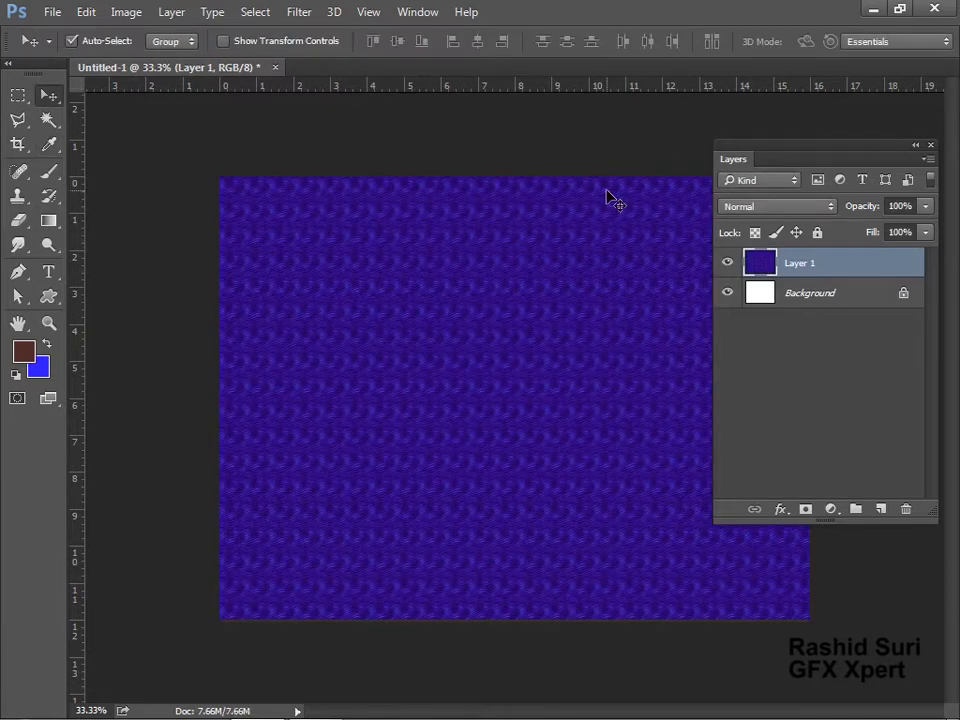
# Reset the custom patterns to the default set, replacing the current ones, and fill Layer 1 with the blue-purple pattern again
pyautogui.click(95, 14)
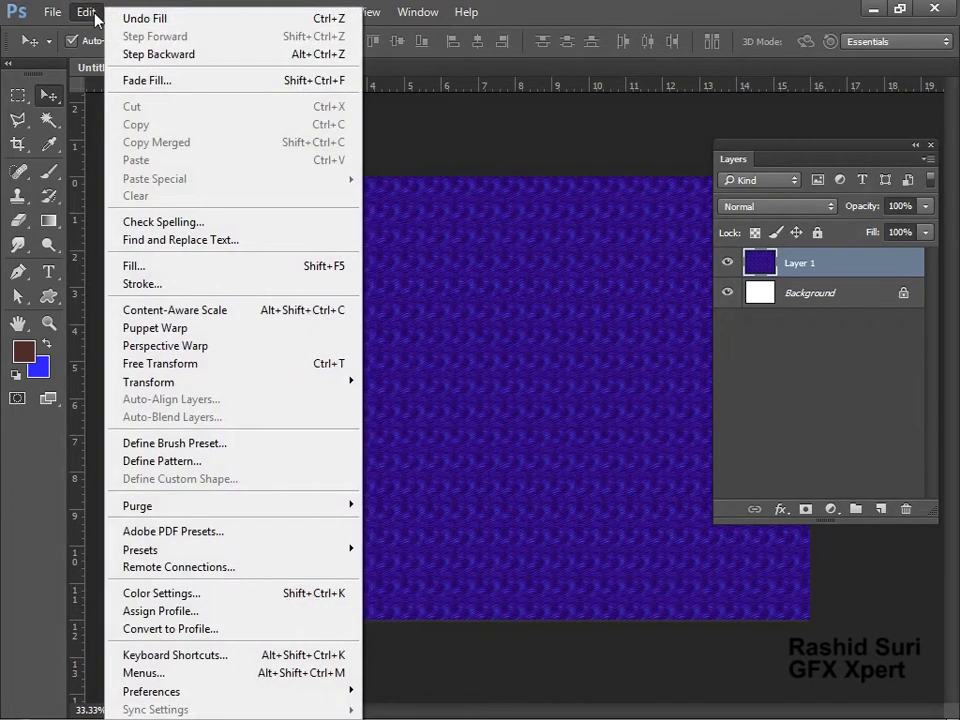
pyautogui.click(183, 268)
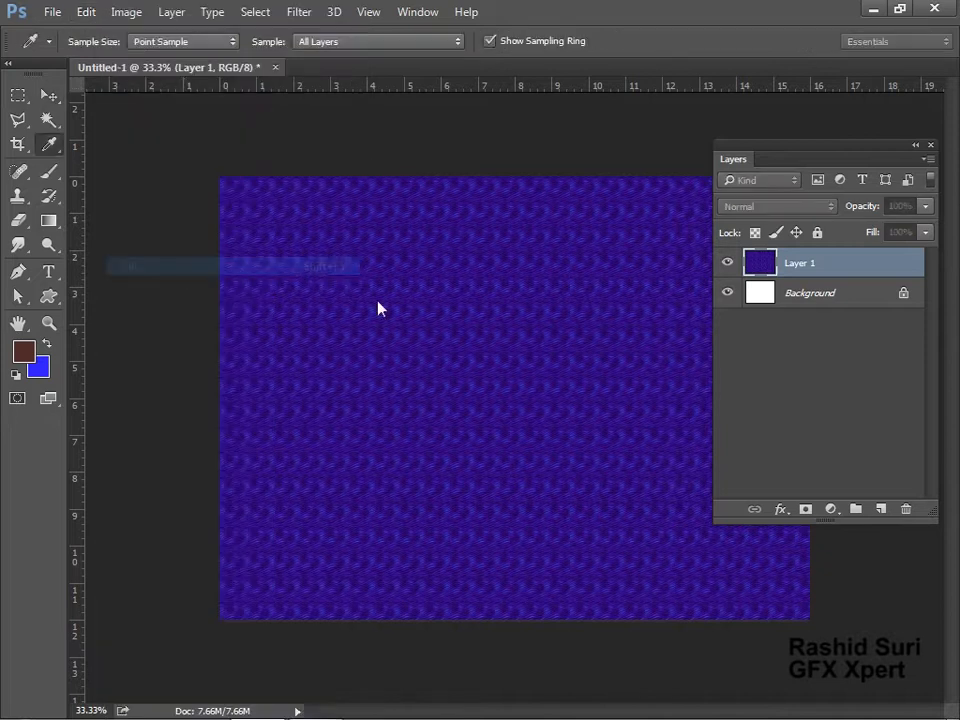
pyautogui.click(456, 245)
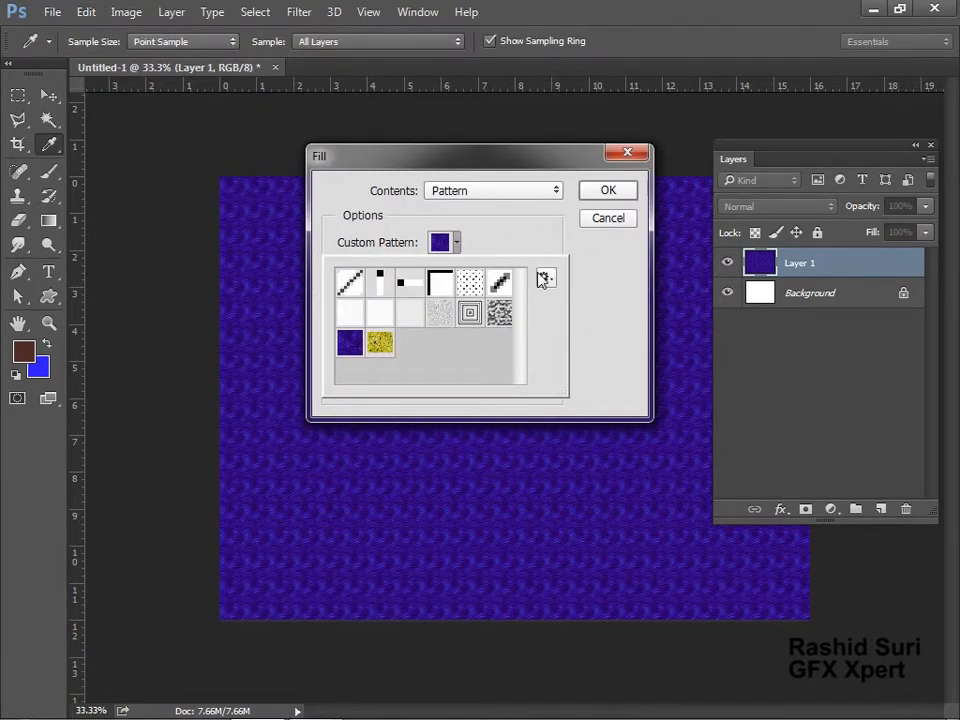
pyautogui.click(544, 277)
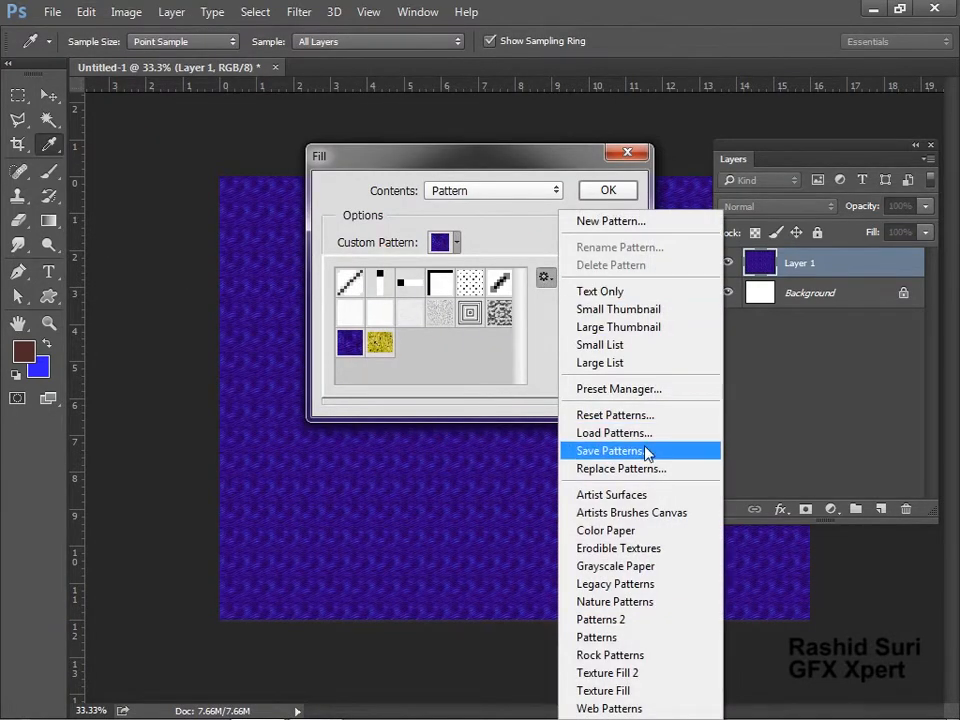
pyautogui.click(612, 415)
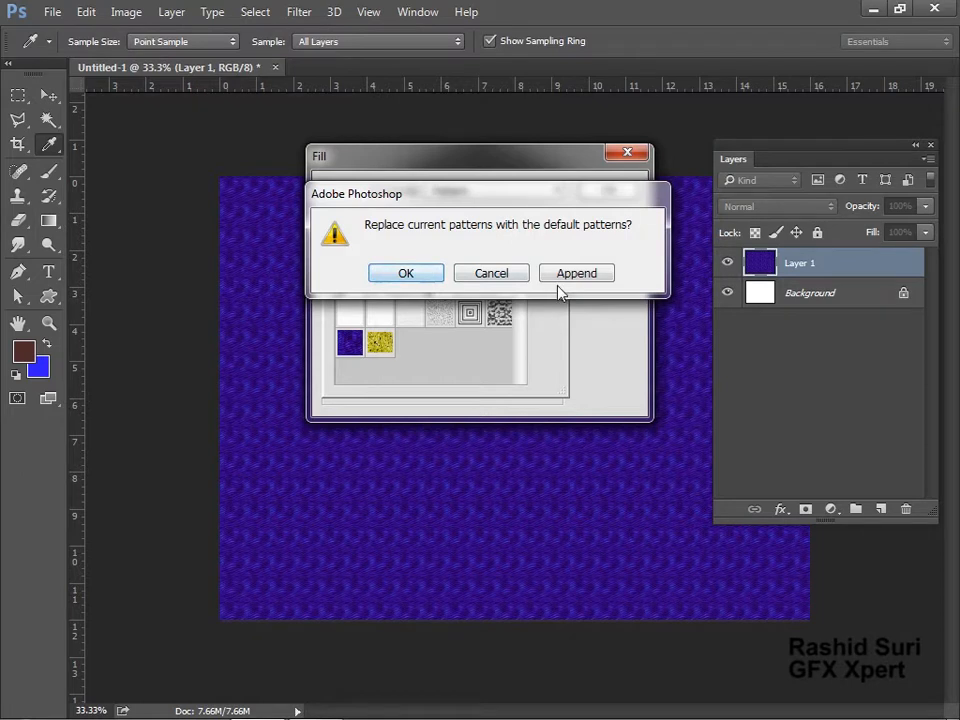
pyautogui.click(433, 274)
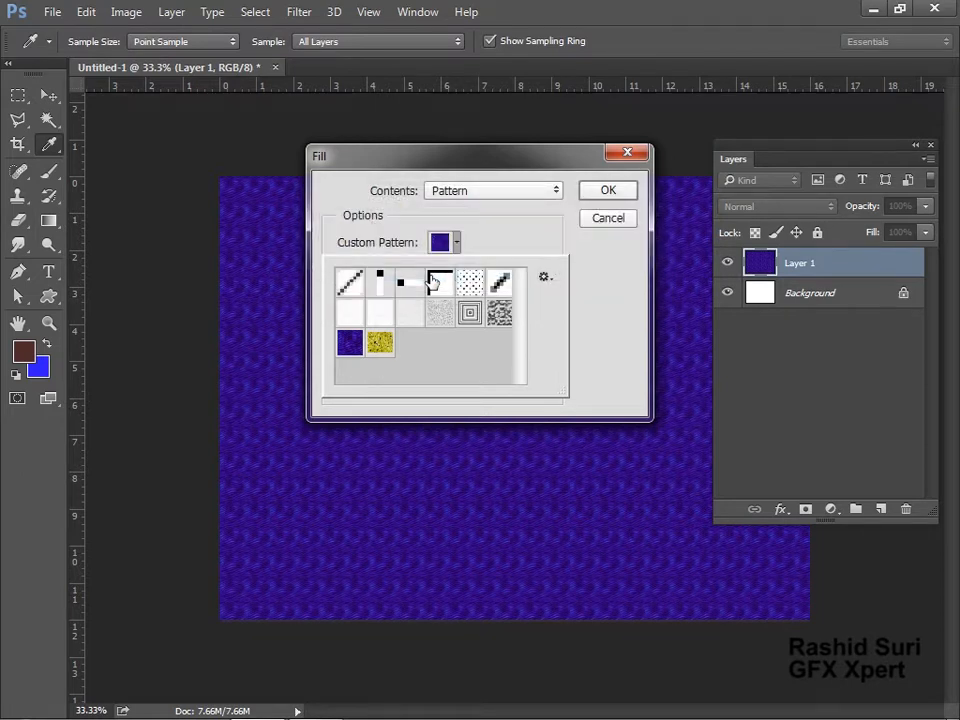
pyautogui.click(612, 259)
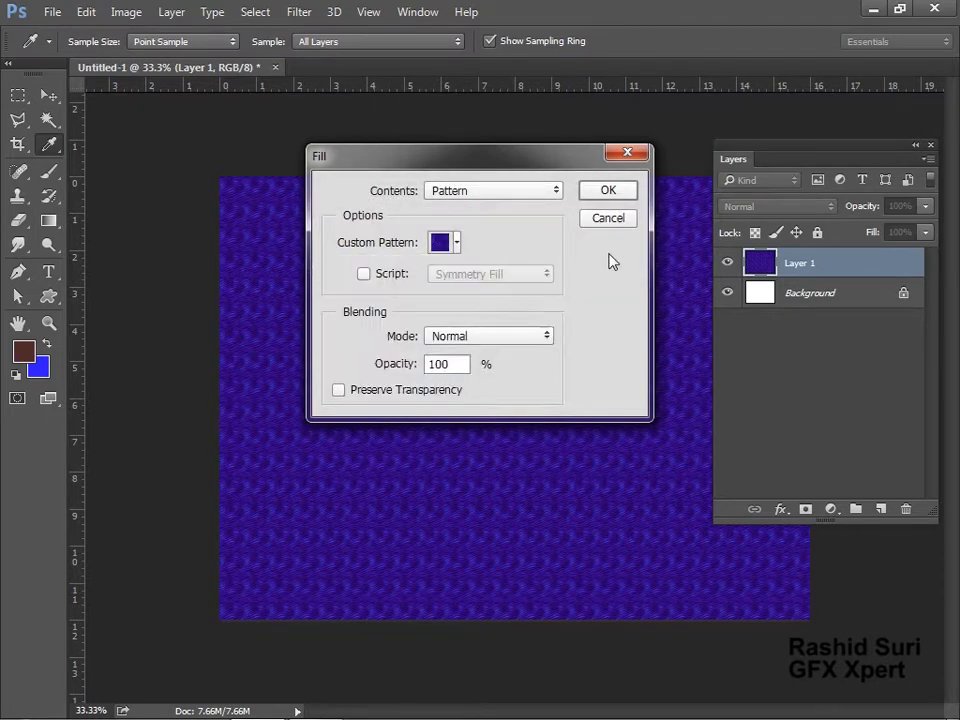
pyautogui.click(611, 191)
pyautogui.press('v')
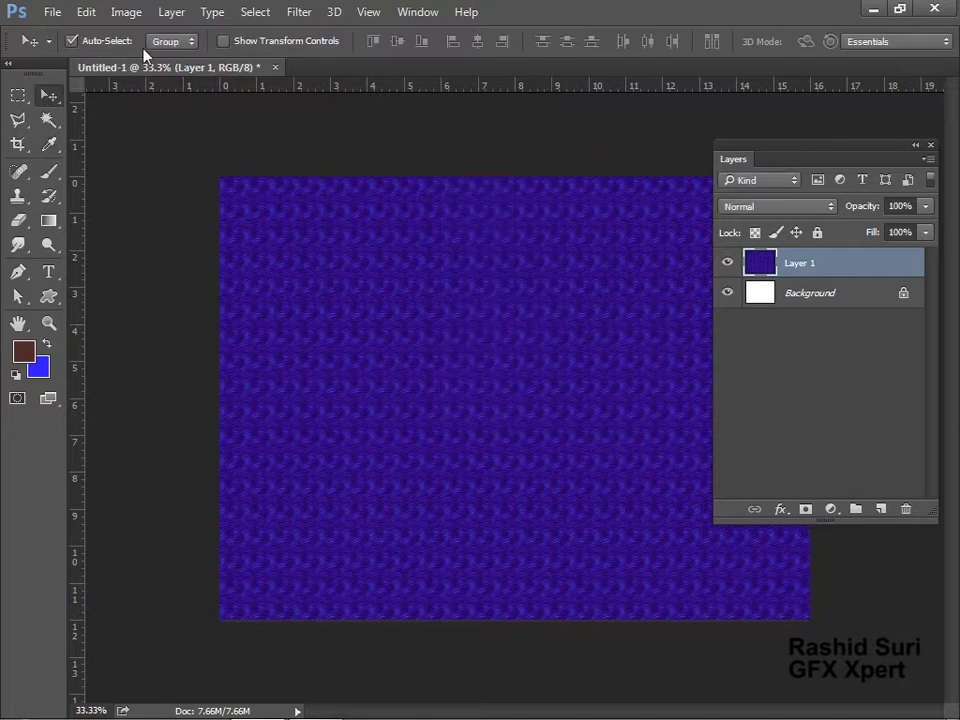
# Start a new pattern fill on Layer 1 and choose the concentric squares as the custom pattern
pyautogui.click(88, 13)
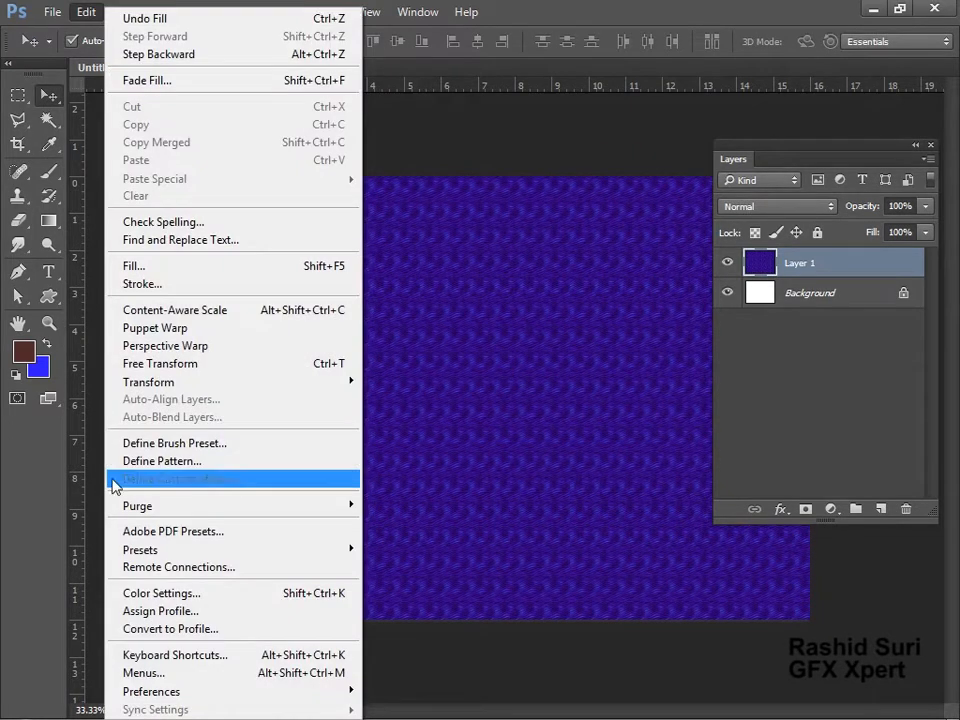
pyautogui.moveTo(195, 385)
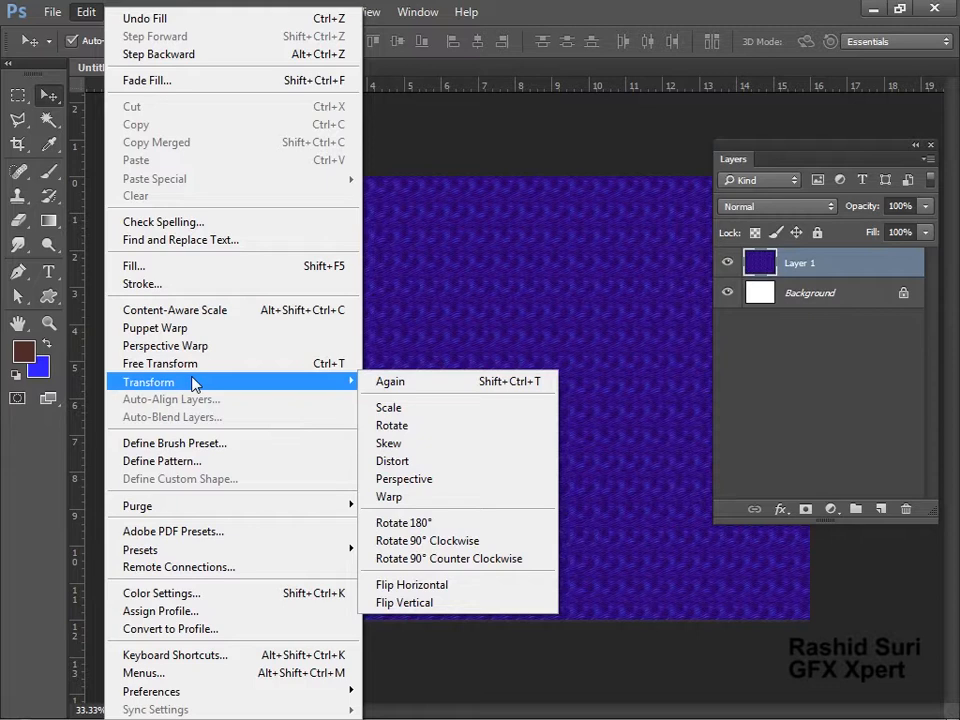
pyautogui.click(204, 268)
pyautogui.click(441, 243)
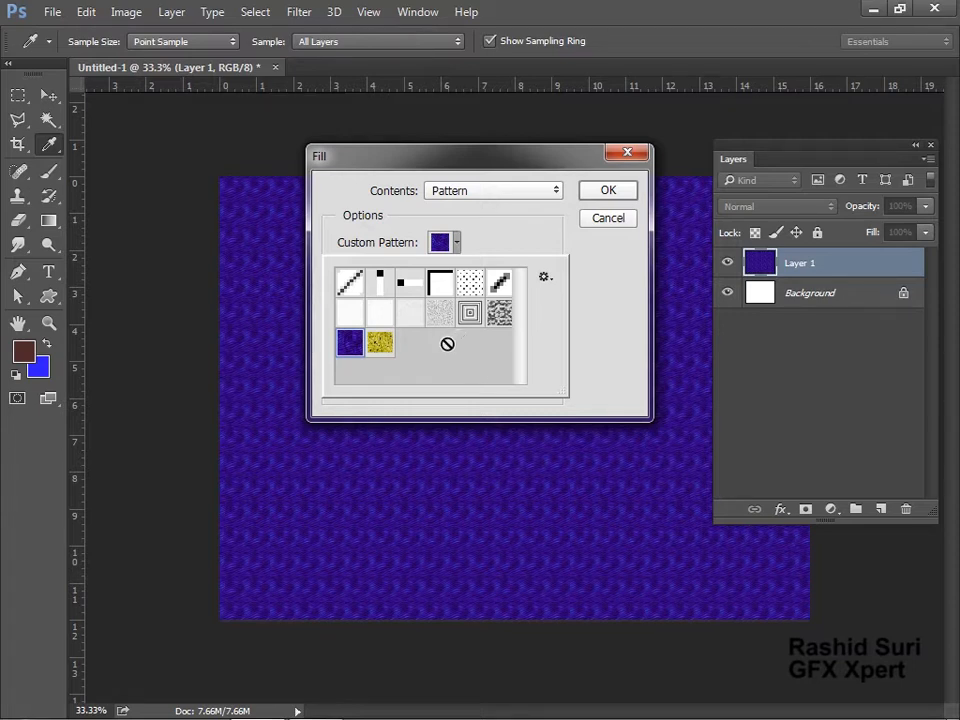
pyautogui.click(470, 314)
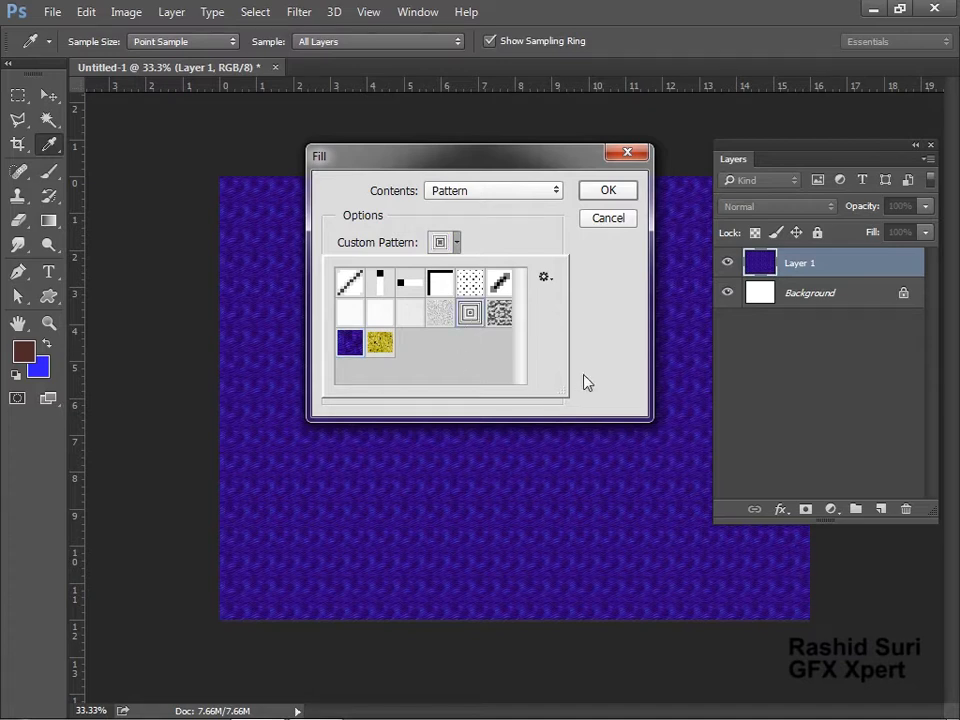
pyautogui.click(636, 360)
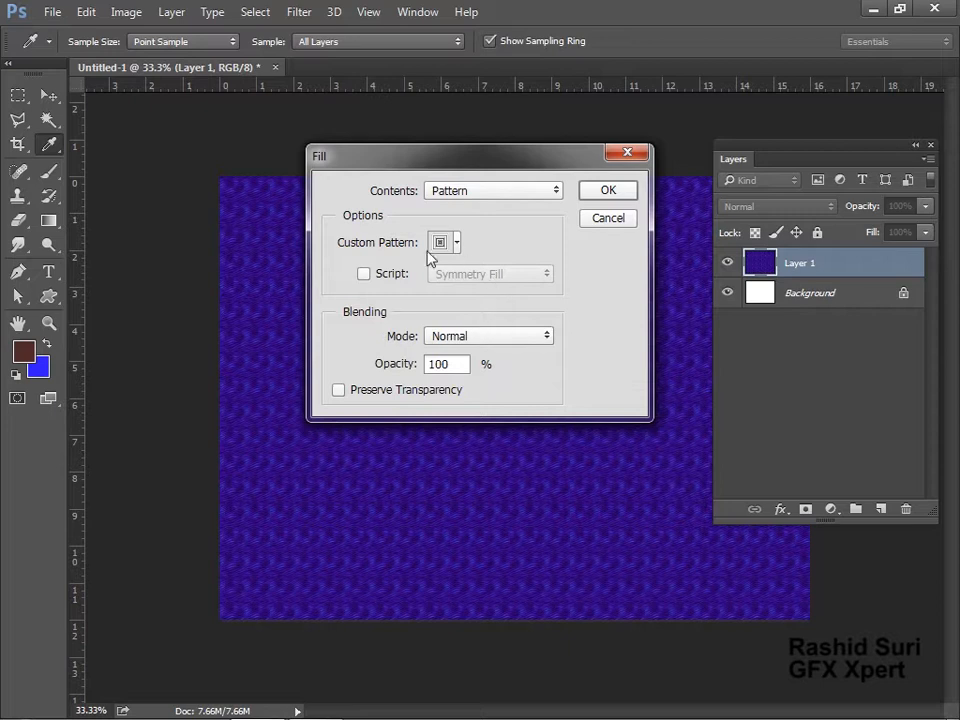
# Enable the scripted pattern with Brick Fill and accept the Fill options to open the Brick Fill settings
pyautogui.click(364, 274)
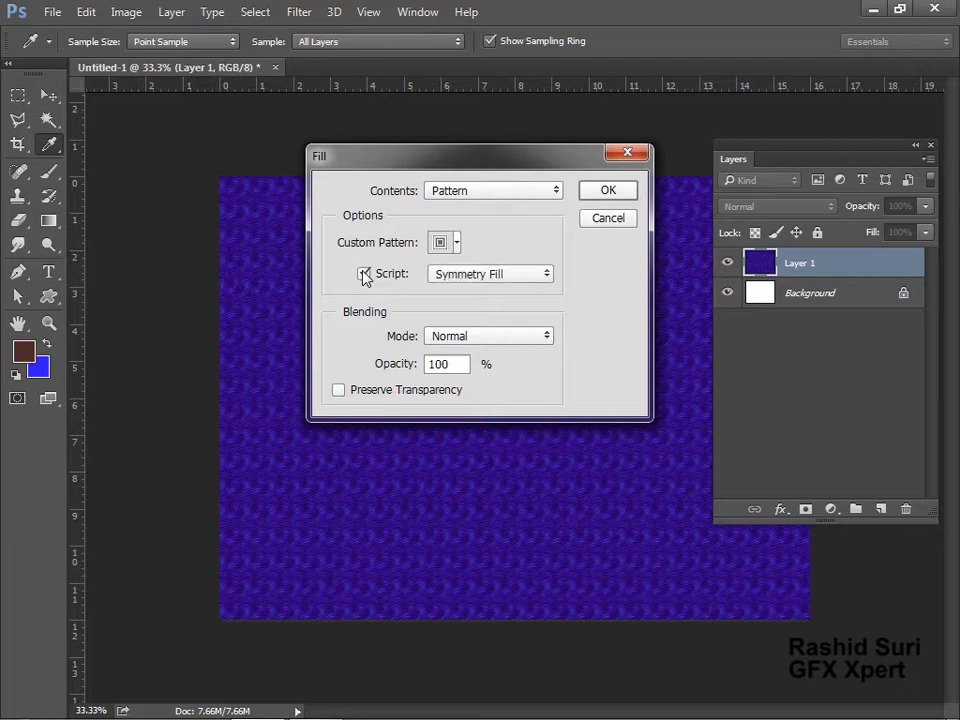
pyautogui.click(478, 284)
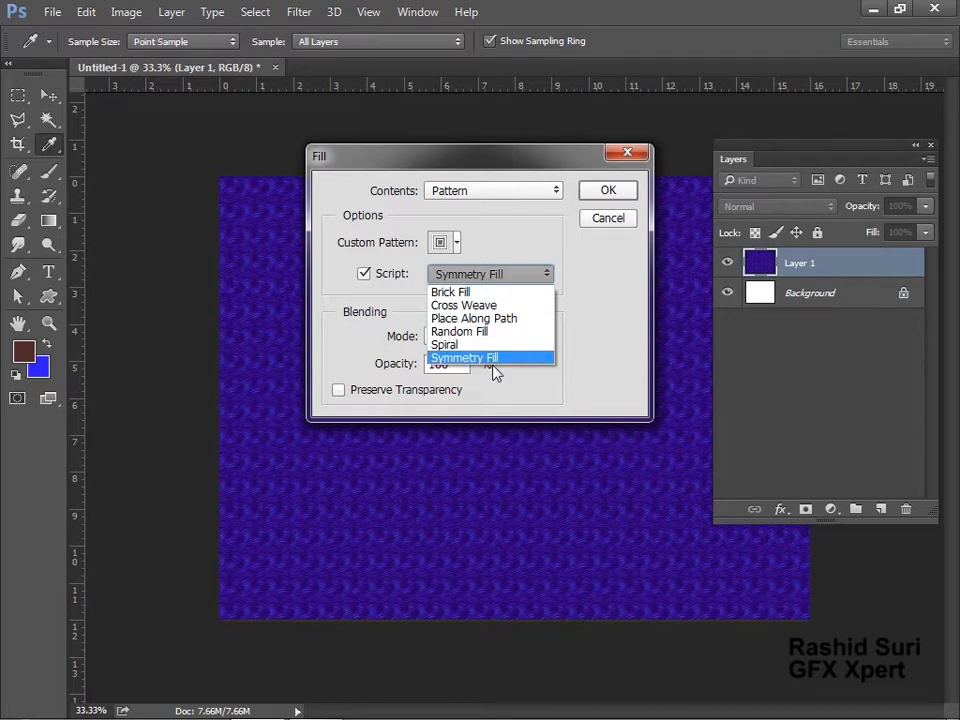
pyautogui.click(484, 294)
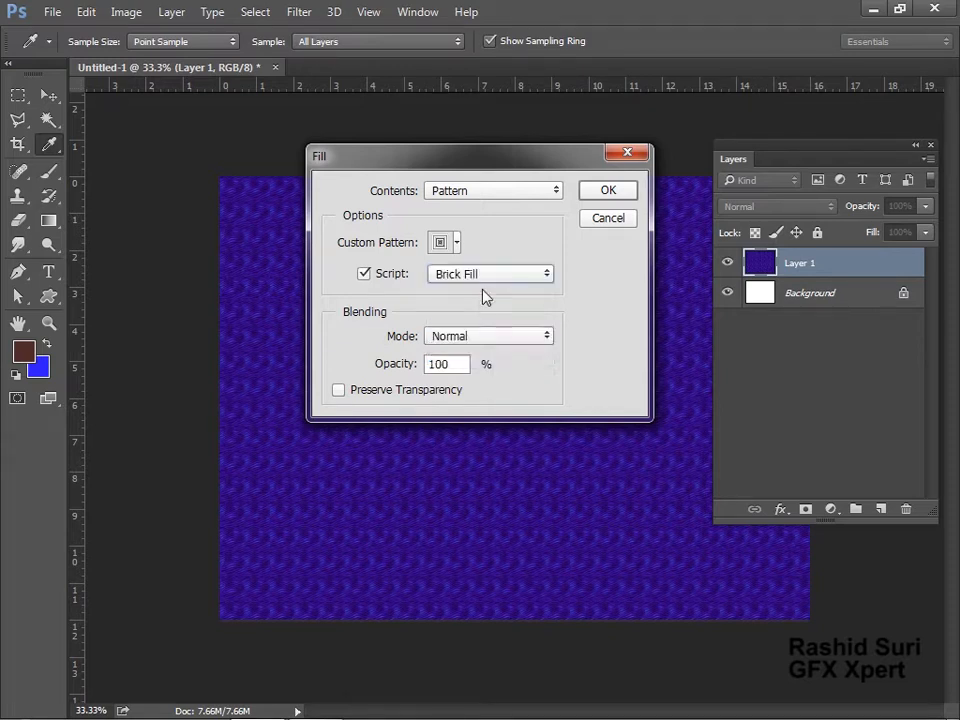
pyautogui.click(607, 191)
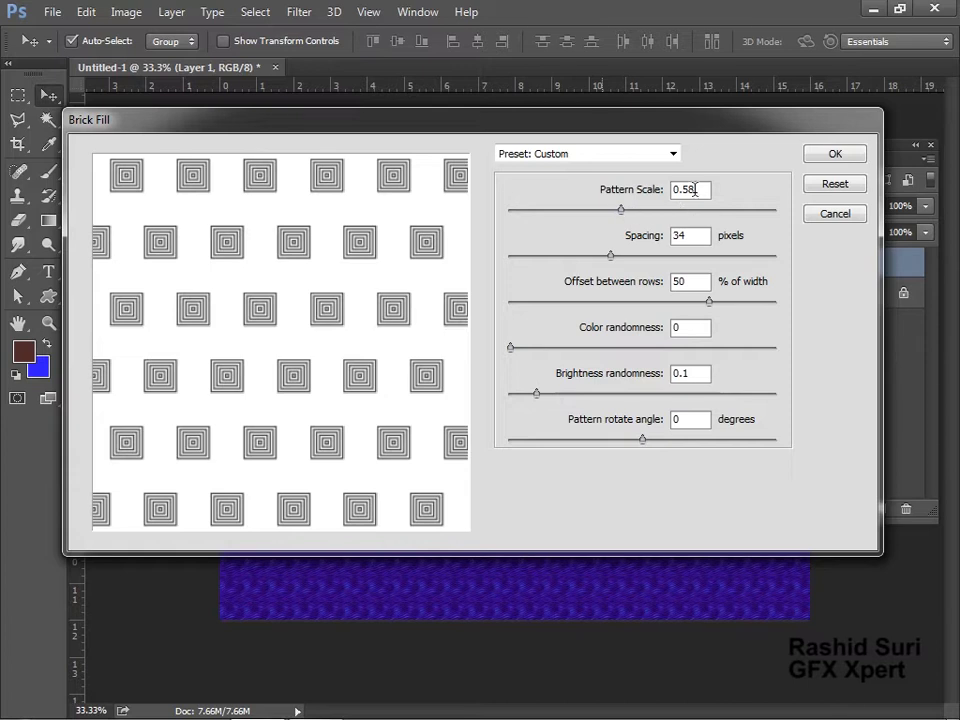
# Set the Brick Fill pattern scale to 1
pyautogui.moveTo(703, 189); pyautogui.dragTo(640, 203)
pyautogui.write('1')
pyautogui.click(701, 231)
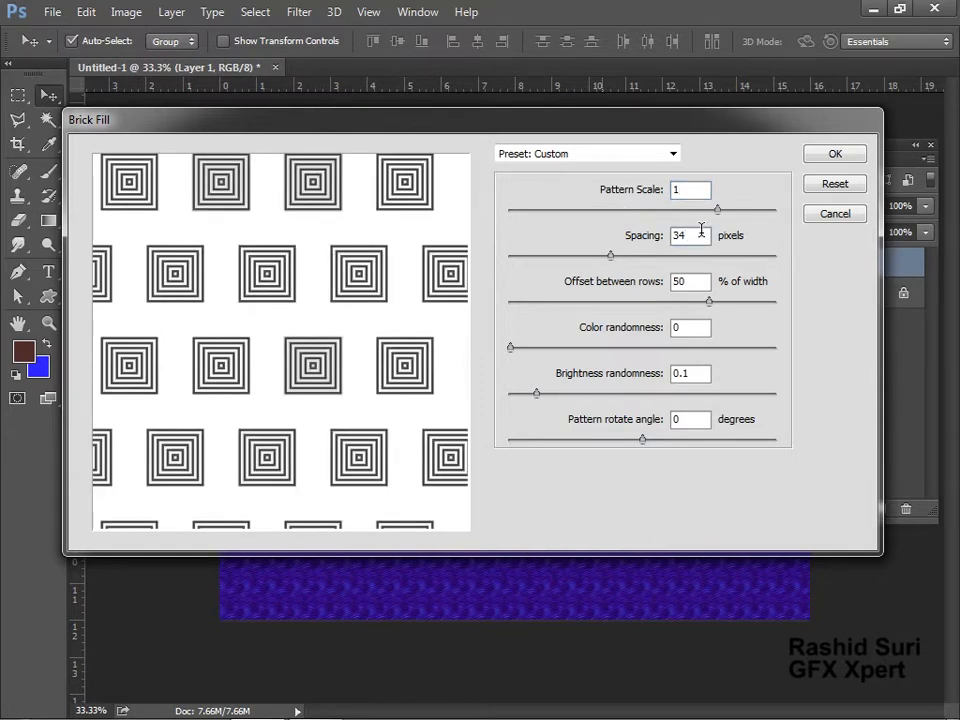
# Set the Brick Fill spacing to 0 pixels
pyautogui.moveTo(700, 237); pyautogui.dragTo(624, 250)
pyautogui.write('0')
pyautogui.click(695, 281)
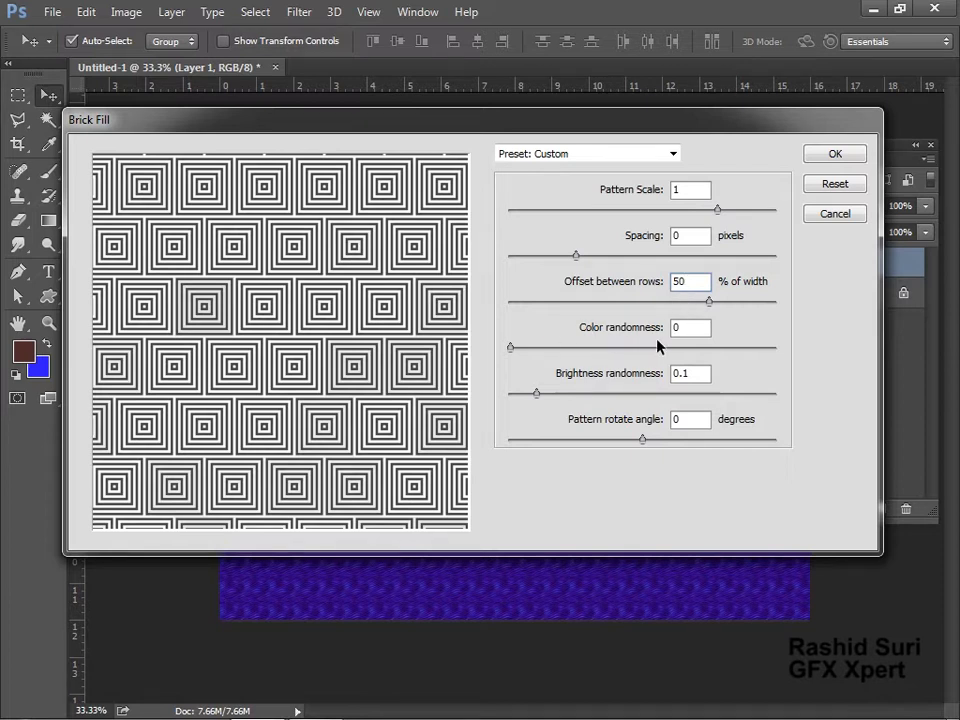
# Try a color randomness of 0.12 and a pattern rotate angle of 18 degrees in Brick Fill, returning both to 0
pyautogui.moveTo(514, 349); pyautogui.dragTo(543, 348)
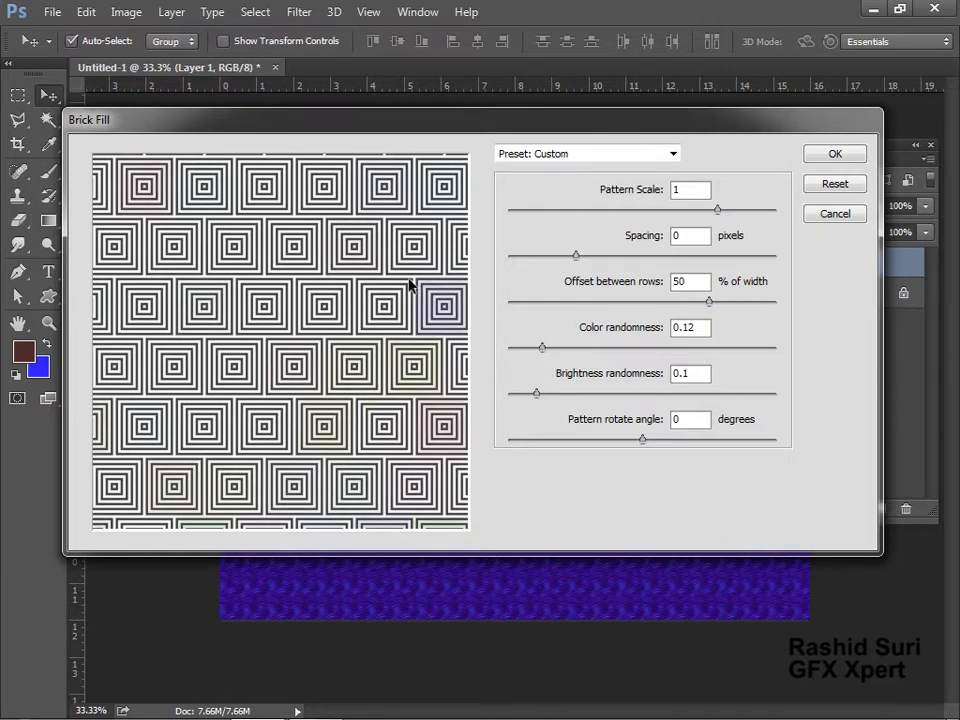
pyautogui.moveTo(542, 347); pyautogui.dragTo(510, 348)
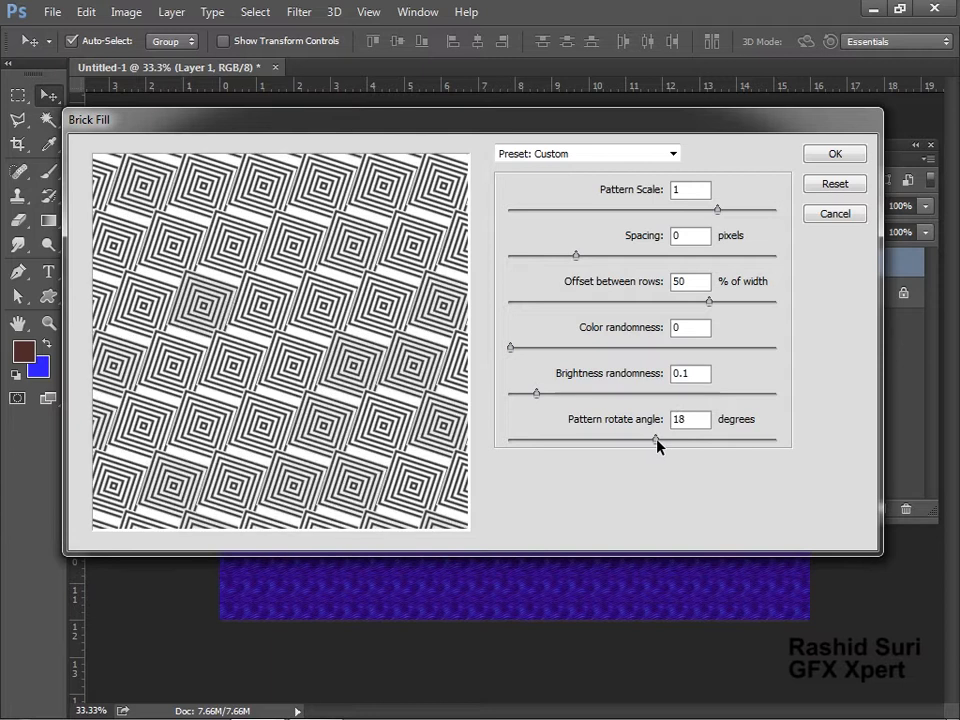
pyautogui.doubleClick(704, 413)
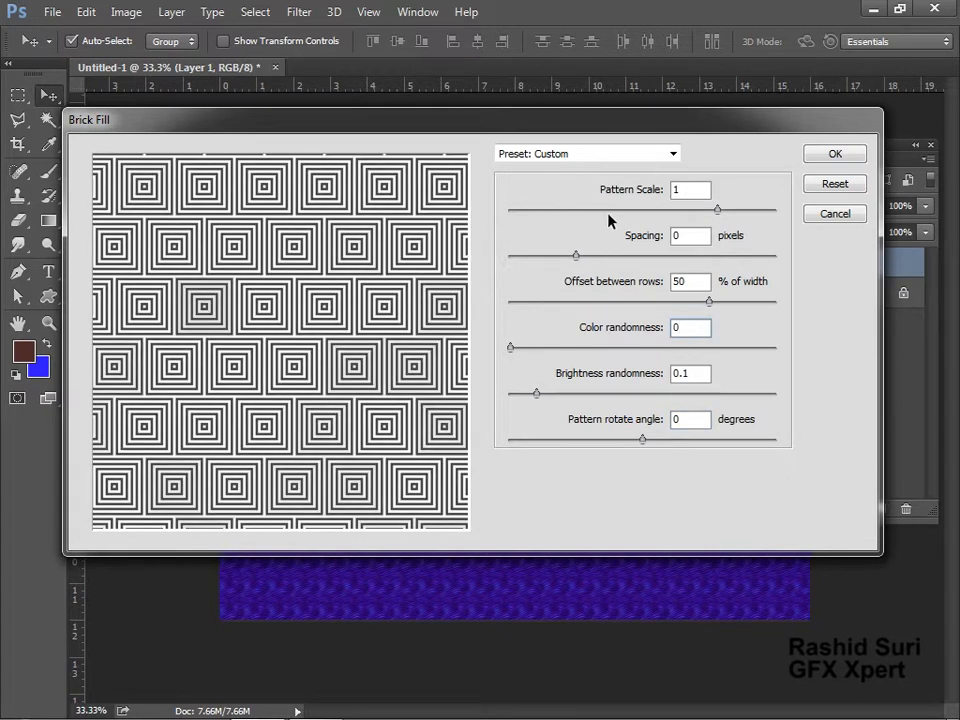
# Apply the Brick Fill to Layer 1 and inspect the canvas up close
pyautogui.click(860, 156)
pyautogui.hotkey('ctrl', 'space')
pyautogui.moveTo(294, 204); pyautogui.dragTo(499, 388)
pyautogui.hotkey('ctrl', 'alt', 'space')
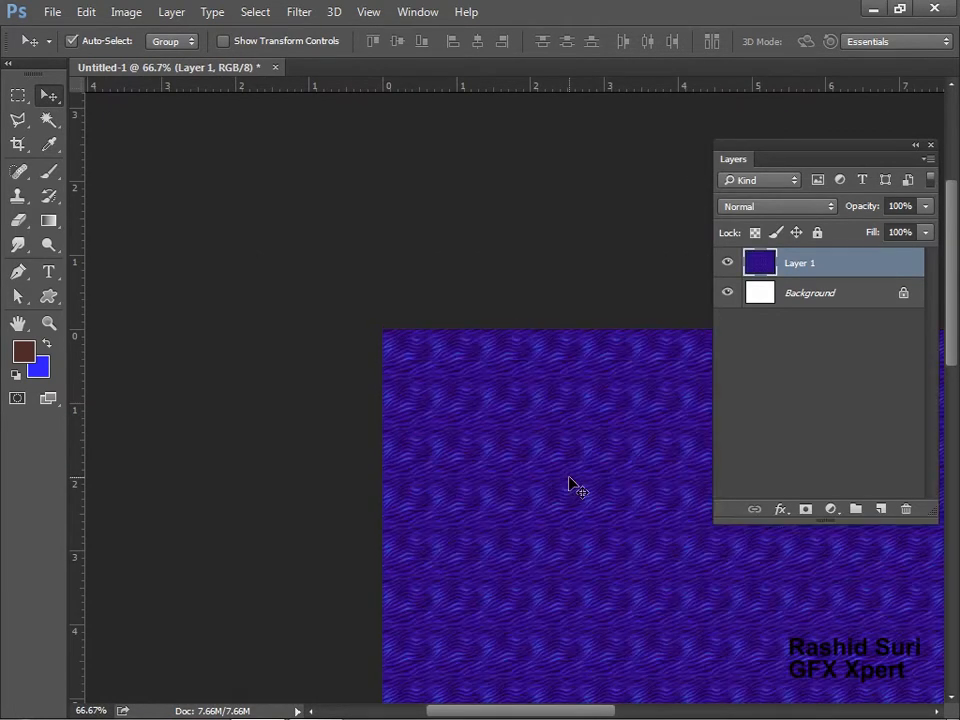
# Undo the pattern fills on Layer 1 back to an empty layer
pyautogui.hotkey('ctrl', 'z')
pyautogui.hotkey('ctrl', 'z')
pyautogui.hotkey('ctrl', 'alt', 'z')
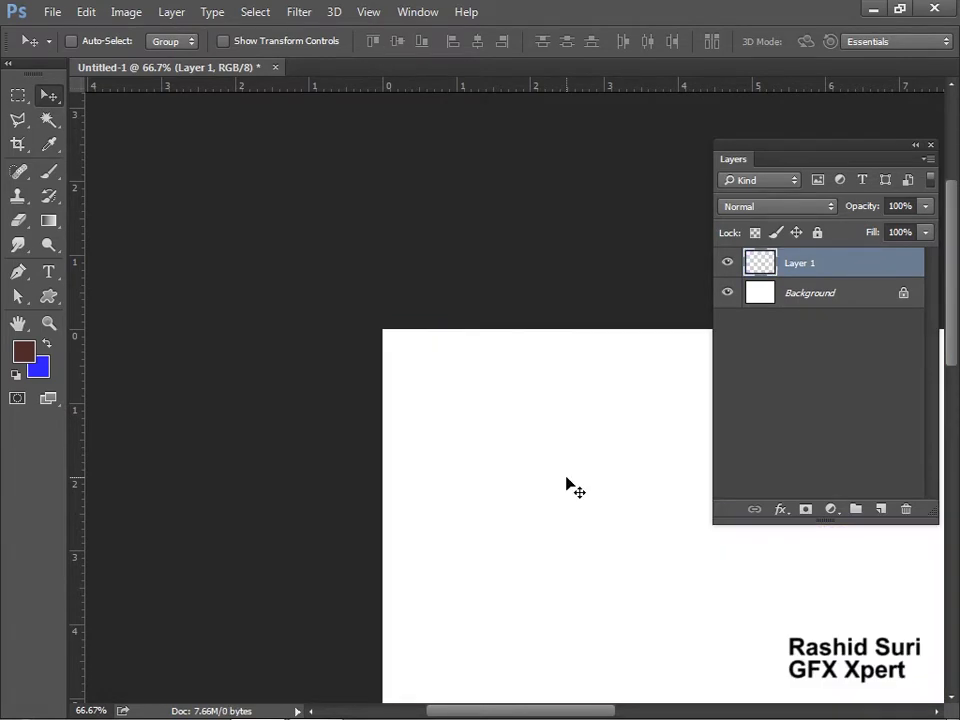
pyautogui.keyDown('ctrl'); pyautogui.keyDown('alt'); pyautogui.click(587, 469); pyautogui.keyUp('alt'); pyautogui.keyUp('ctrl')
pyautogui.moveTo(600, 470); pyautogui.dragTo(11, 17)
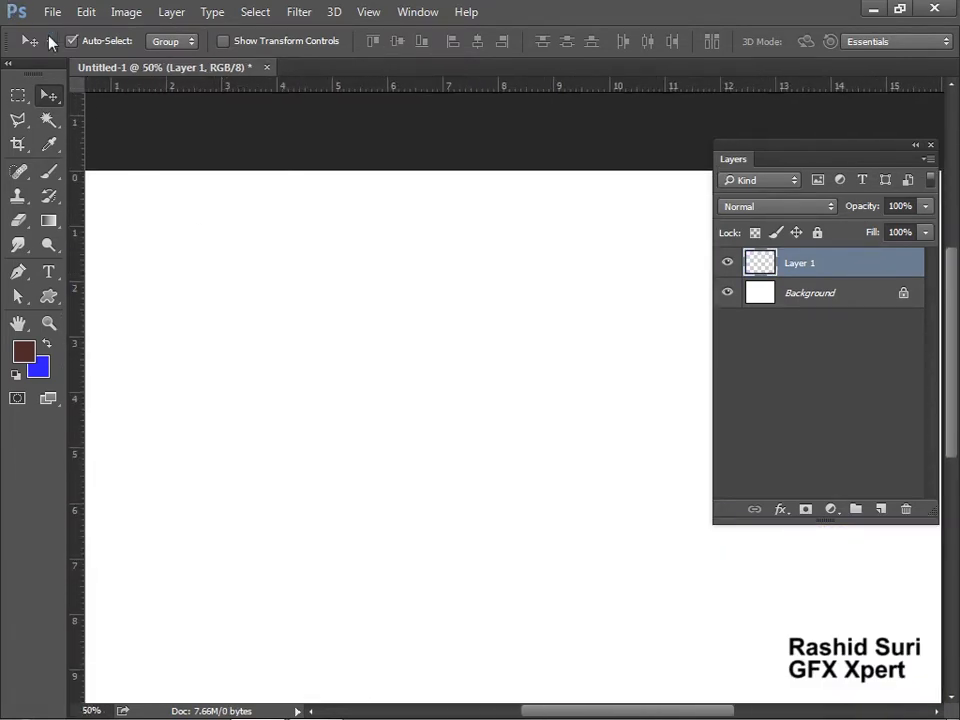
# Open the image what-is-child-development from the images folder
pyautogui.click(55, 14)
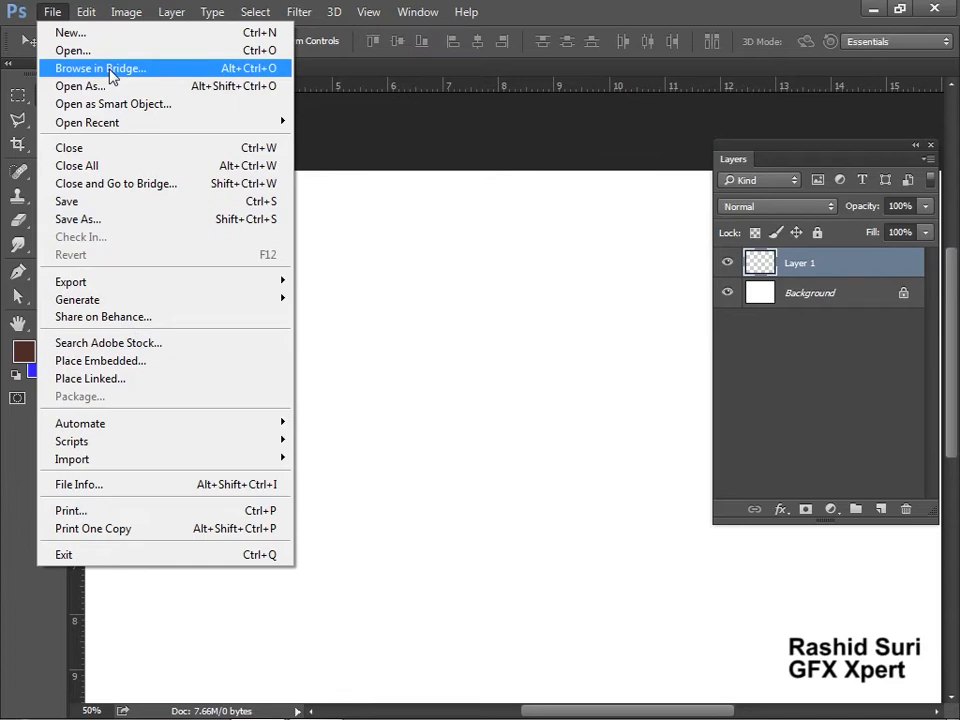
pyautogui.click(108, 51)
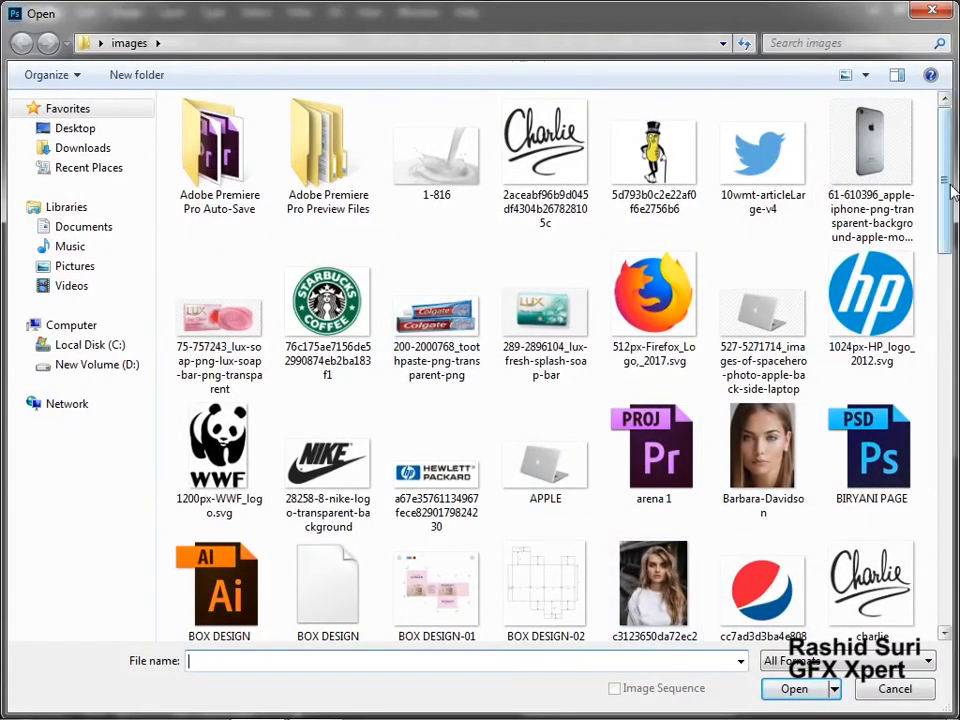
pyautogui.scroll(-8, 951, 190)
pyautogui.moveTo(955, 363); pyautogui.dragTo(955, 565)
pyautogui.click(318, 588)
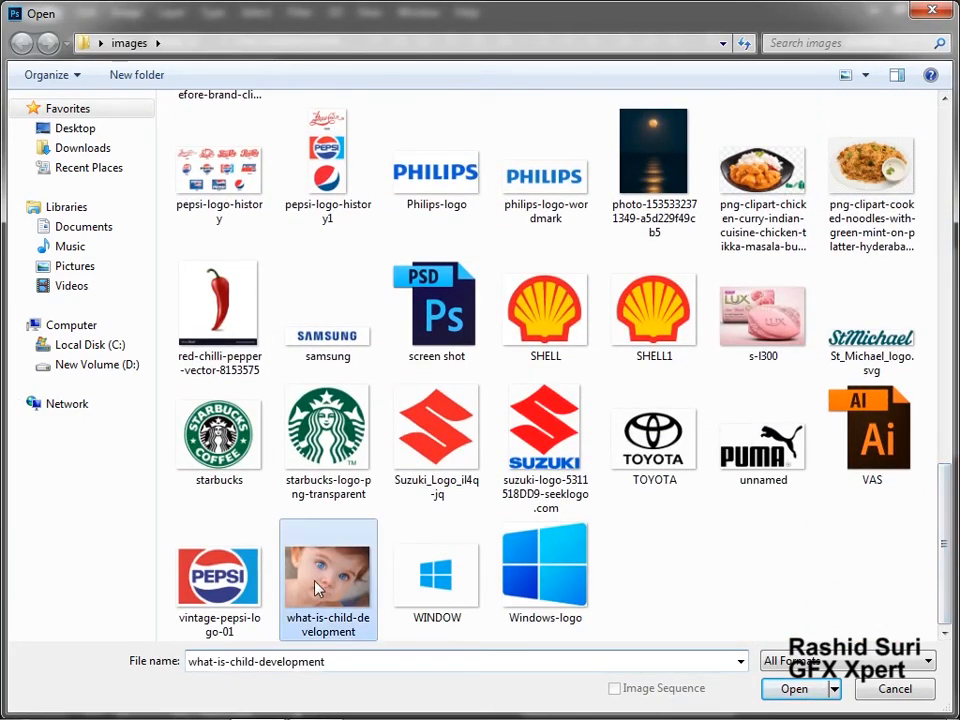
pyautogui.click(796, 689)
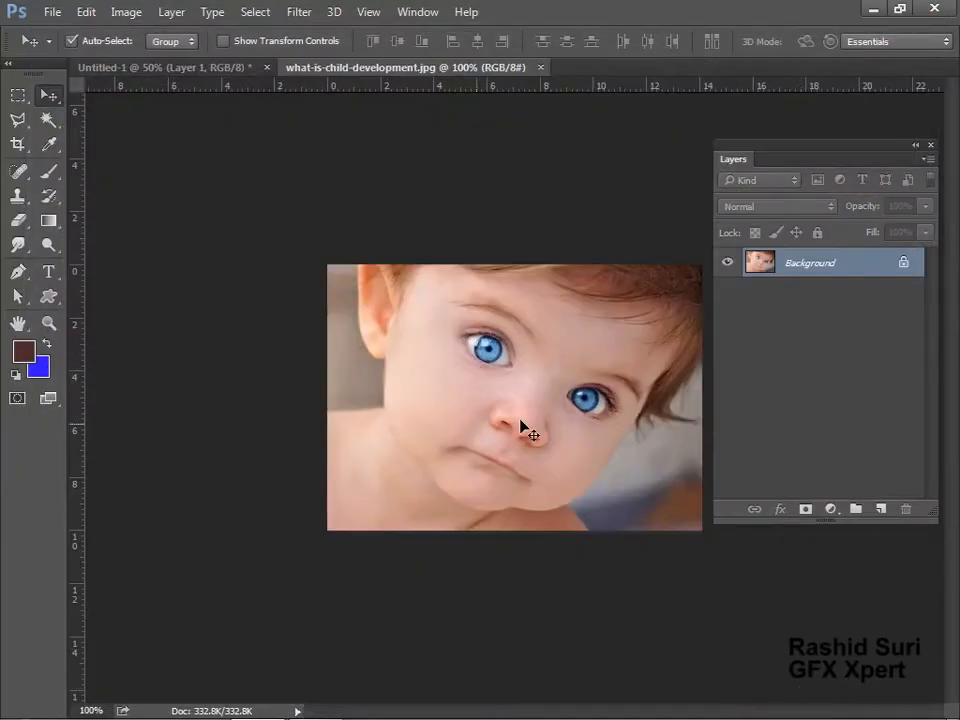
pyautogui.hotkey('ctrl', '+')
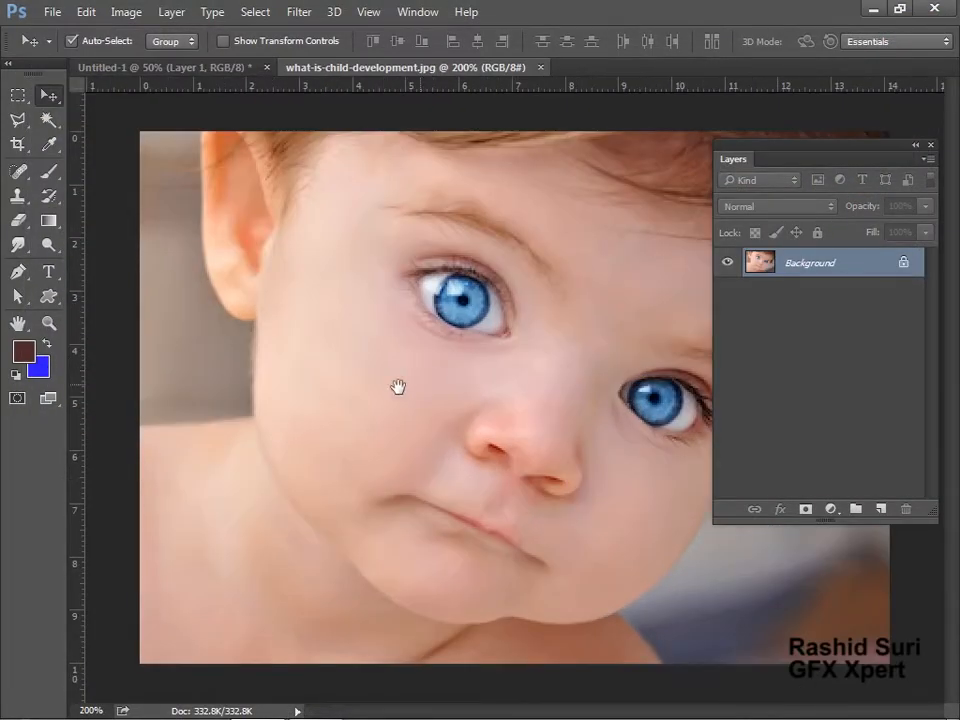
pyautogui.hotkey('ctrl', '-')
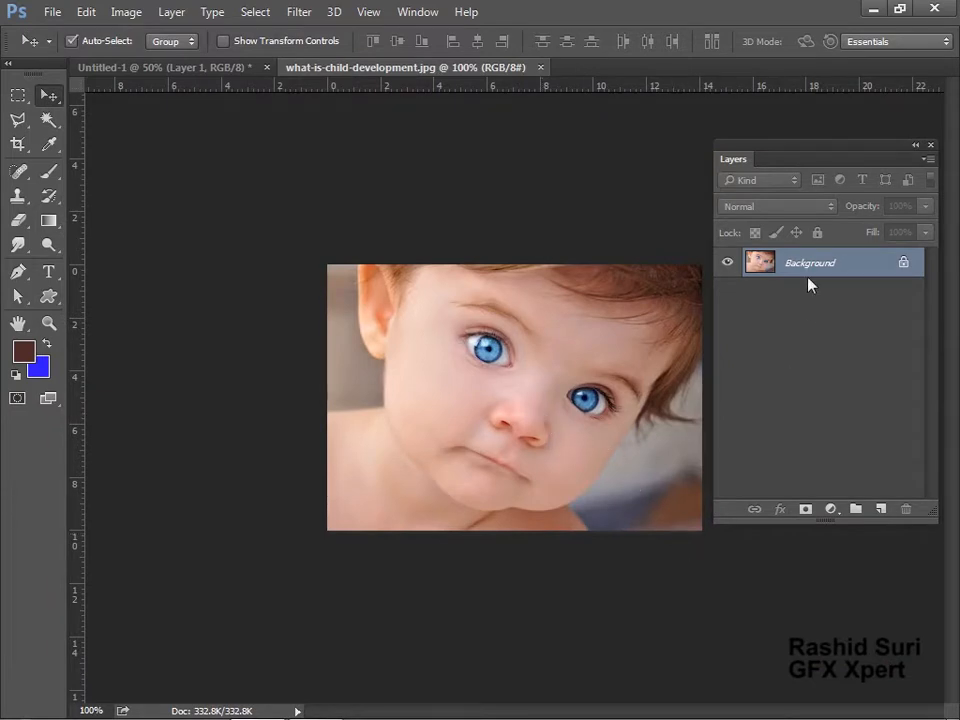
# Duplicate the Background layer, hide the original, and scale the copy down to slightly under half size around its center
pyautogui.hotkey('ctrl', 'j')
pyautogui.click(727, 291)
pyautogui.hotkey('ctrl', 't')
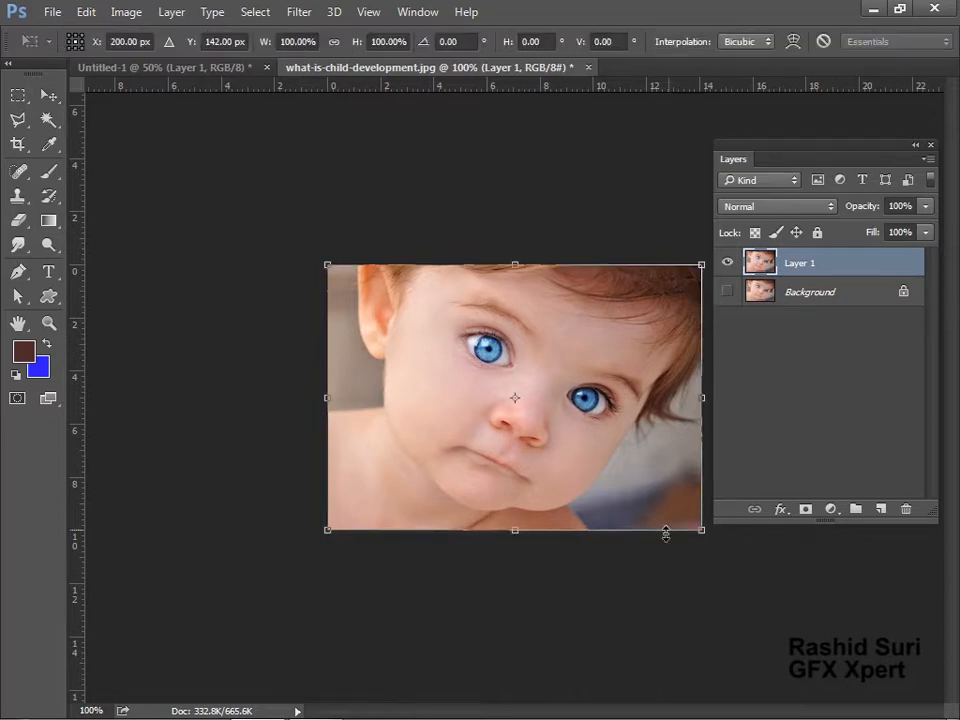
pyautogui.moveTo(701, 531); pyautogui.dragTo(602, 459)
pyautogui.press('Return')
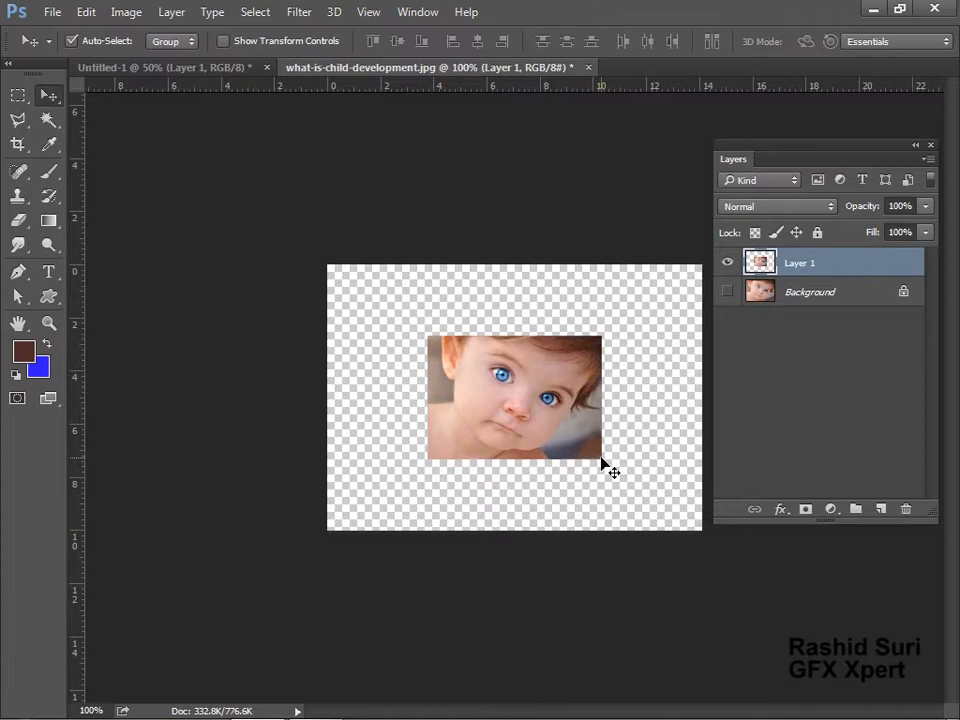
# Make a rectangular marquee selection around the child's eyes, nose and mouth on the scaled-down layer
pyautogui.hotkey('ctrl', '+')
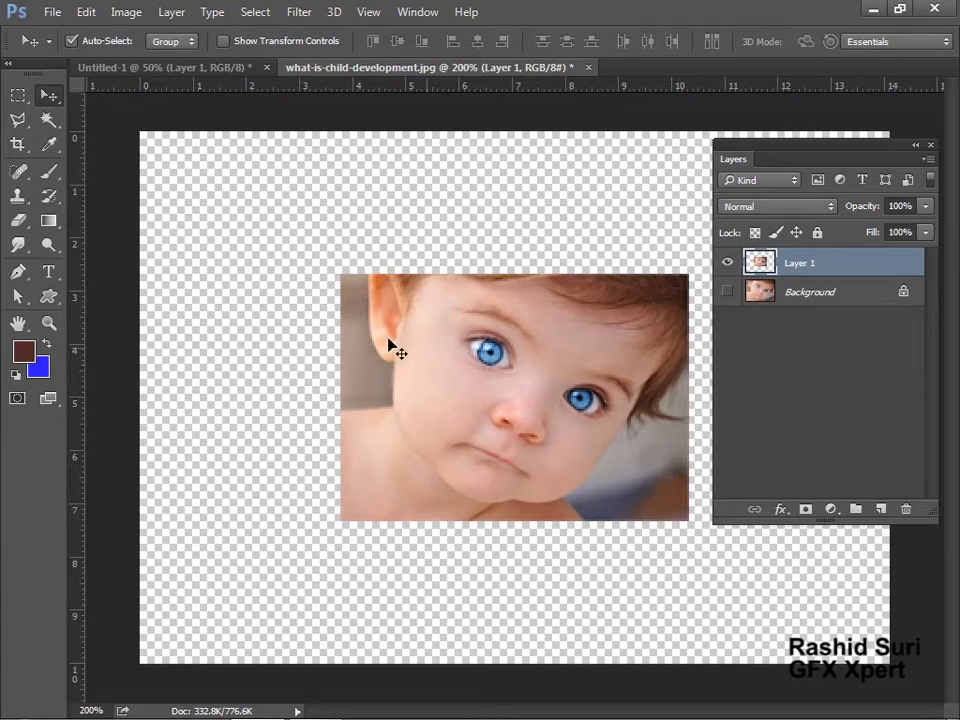
pyautogui.click(21, 100)
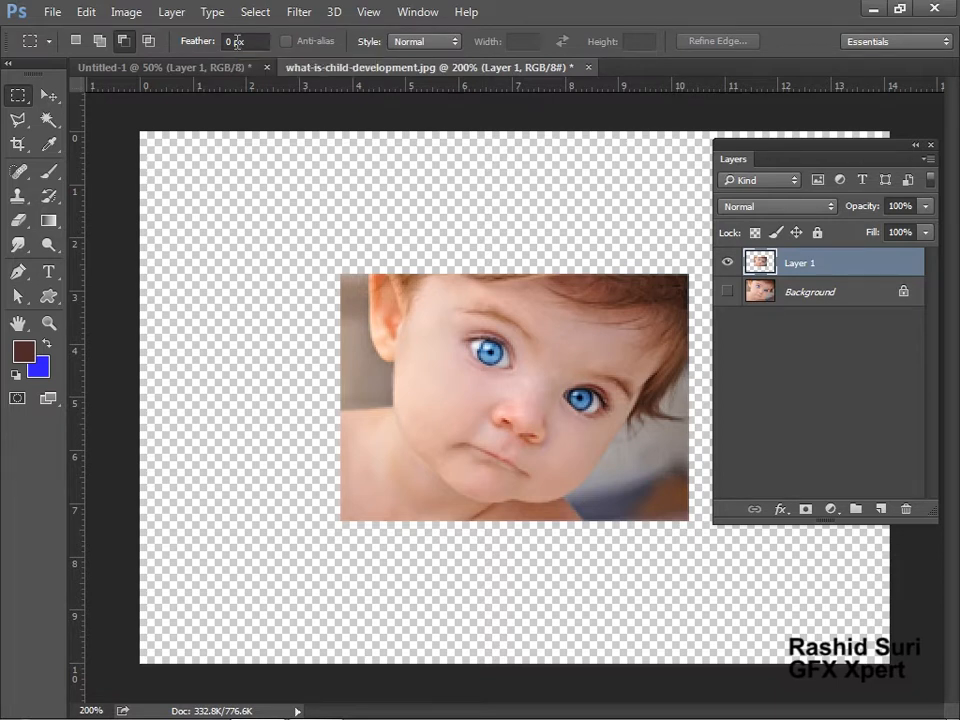
pyautogui.rightClick(17, 97)
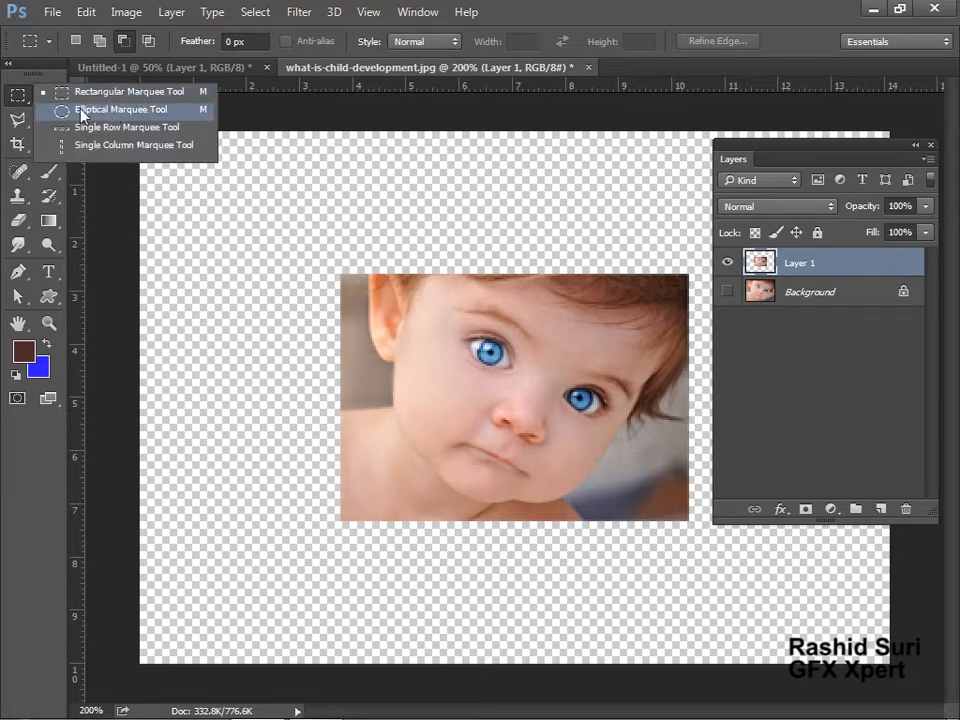
pyautogui.click(19, 100)
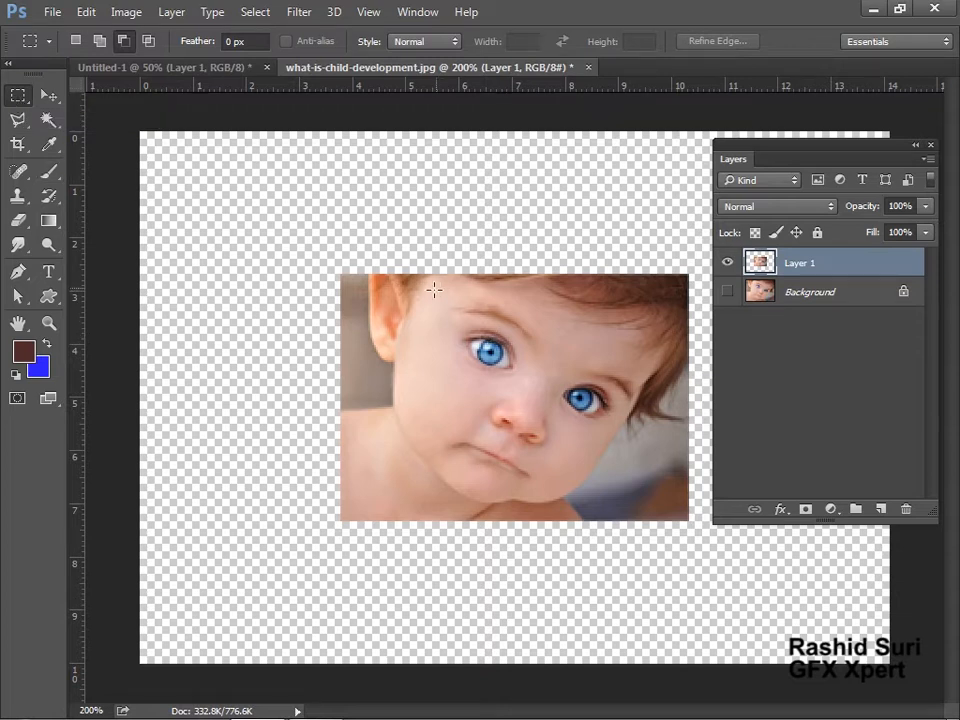
pyautogui.moveTo(430, 292); pyautogui.dragTo(653, 471)
pyautogui.click(653, 481)
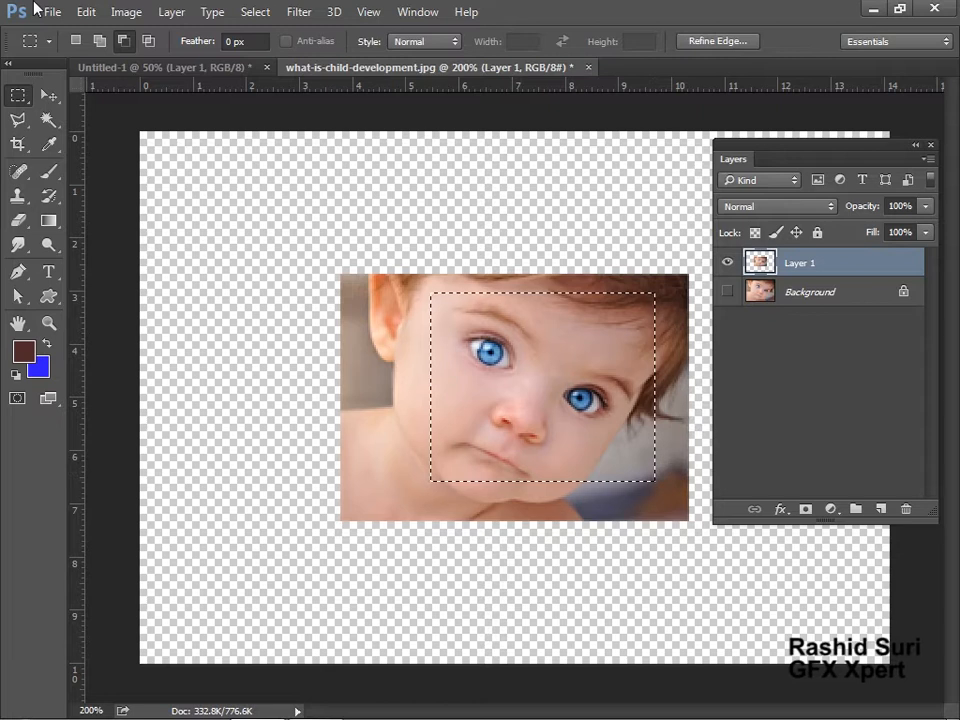
# Define the selected face area as a pattern named "child" and clear the selection
pyautogui.click(82, 13)
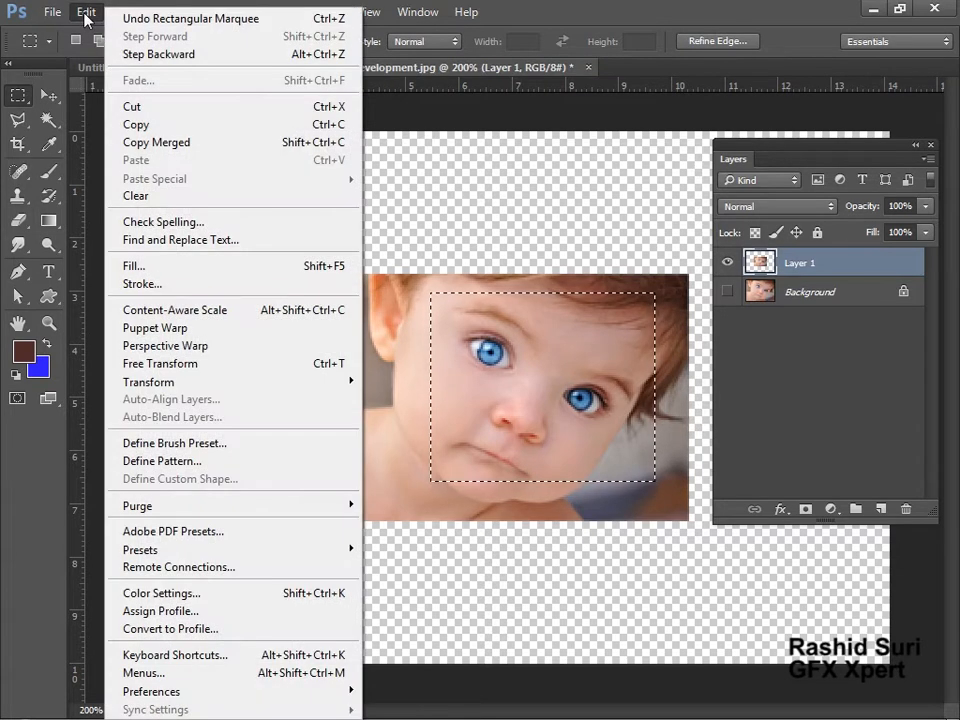
pyautogui.click(215, 461)
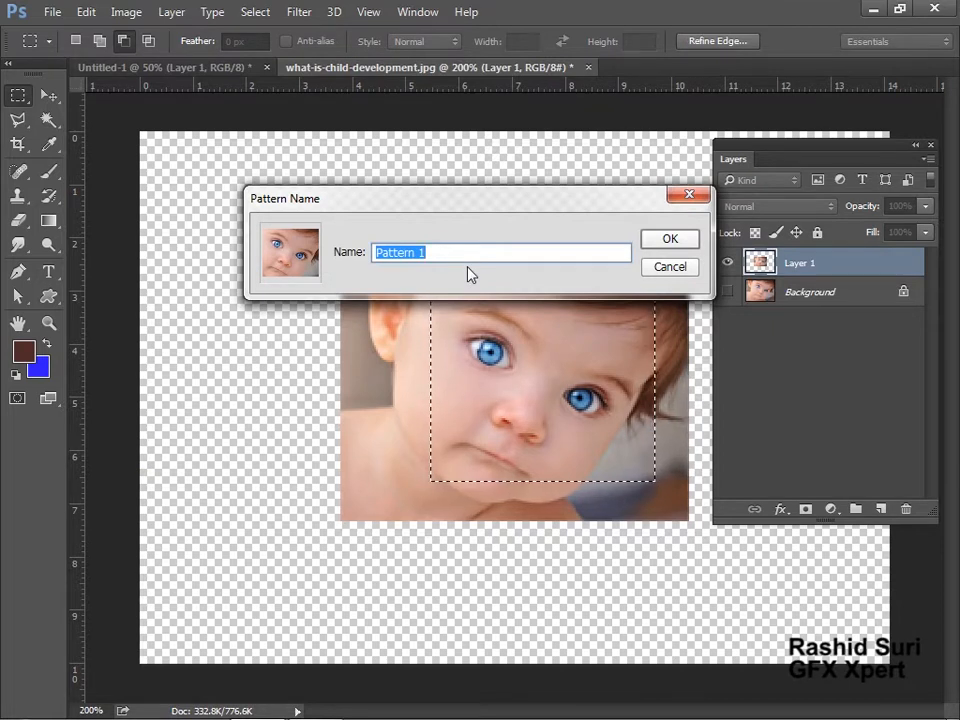
pyautogui.write('chi')
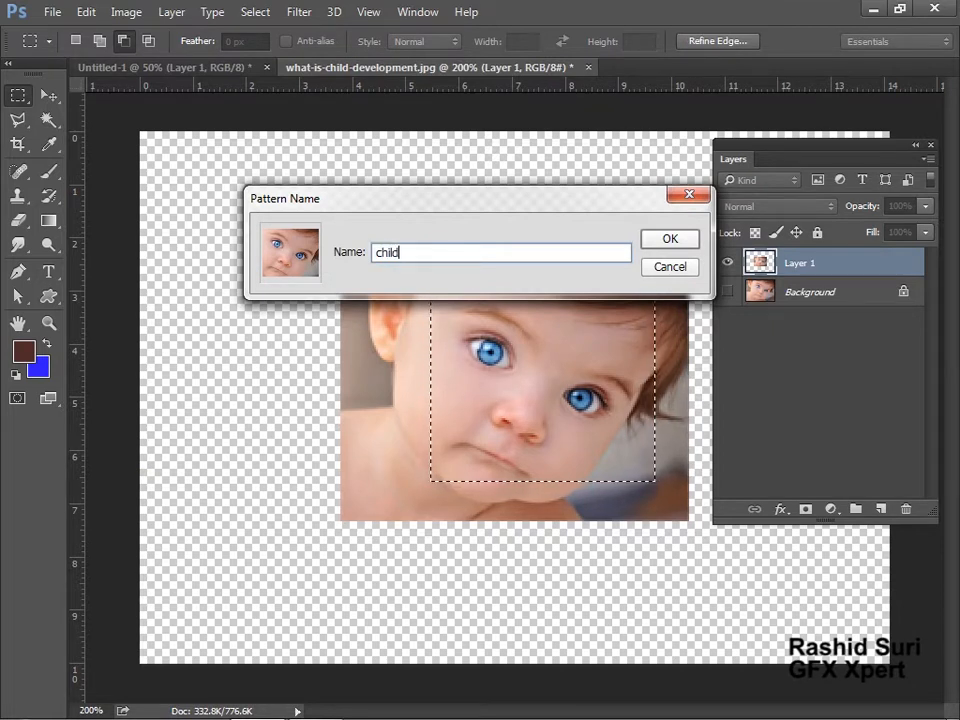
pyautogui.write('ld')
pyautogui.click(683, 240)
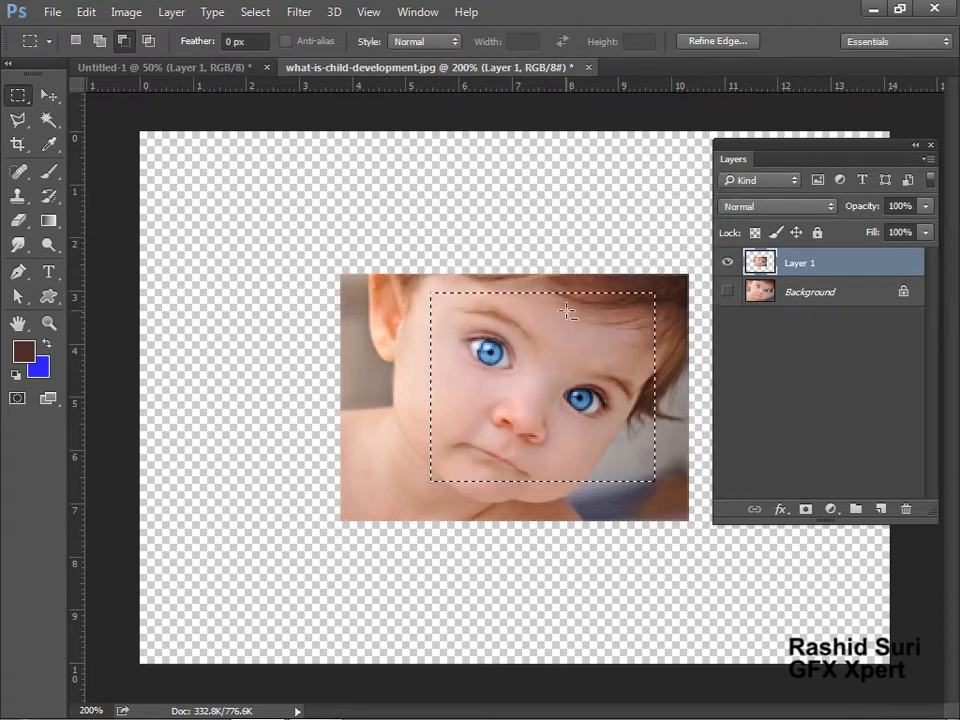
pyautogui.hotkey('ctrl', 'd')
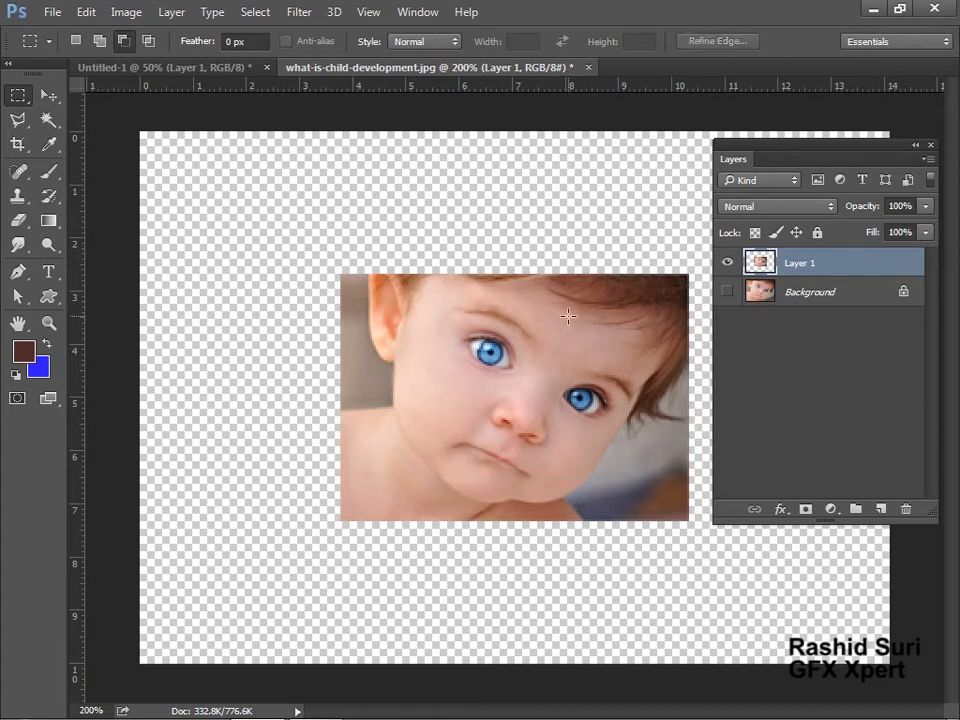
# Switch to the Untitled-1 document and move the Layers panel aside to uncover more of the canvas
pyautogui.click(193, 69)
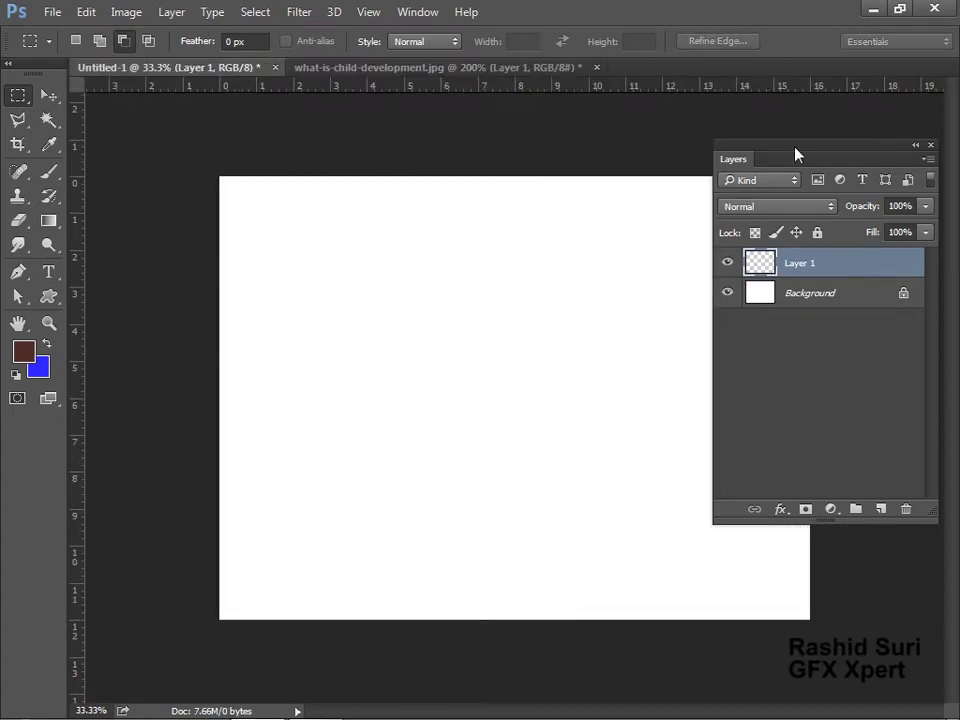
pyautogui.moveTo(795, 152); pyautogui.dragTo(818, 153)
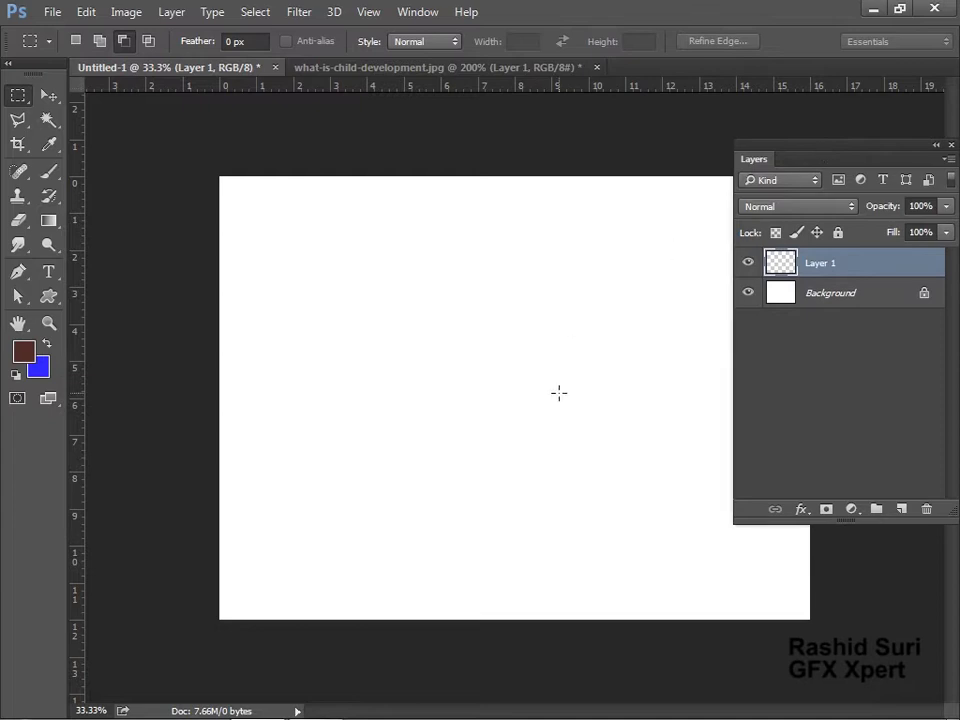
pyautogui.click(82, 12)
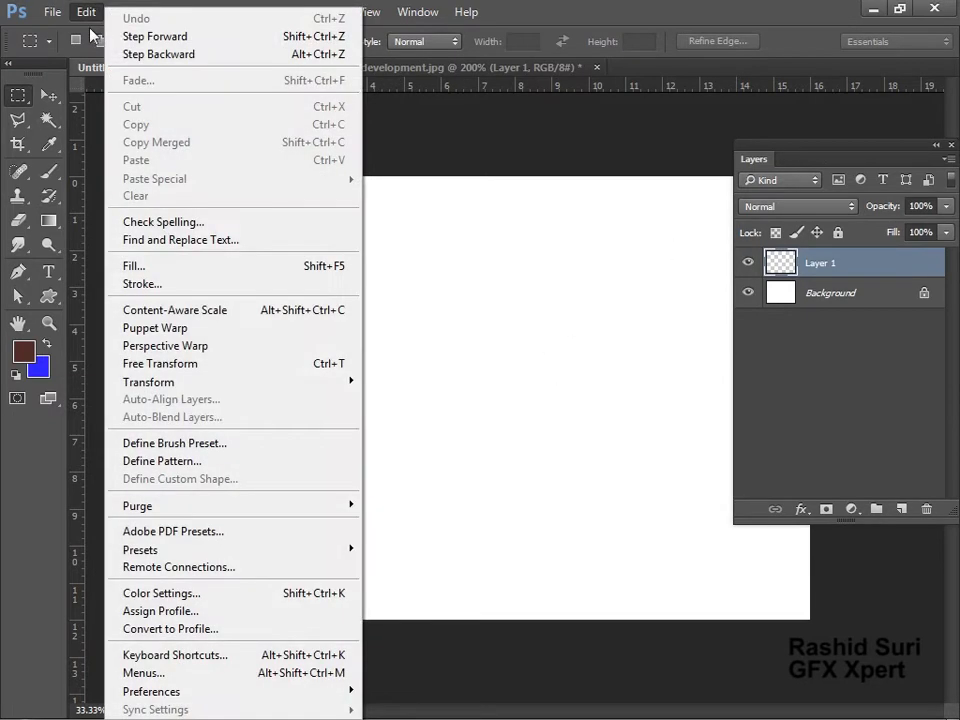
pyautogui.click(166, 265)
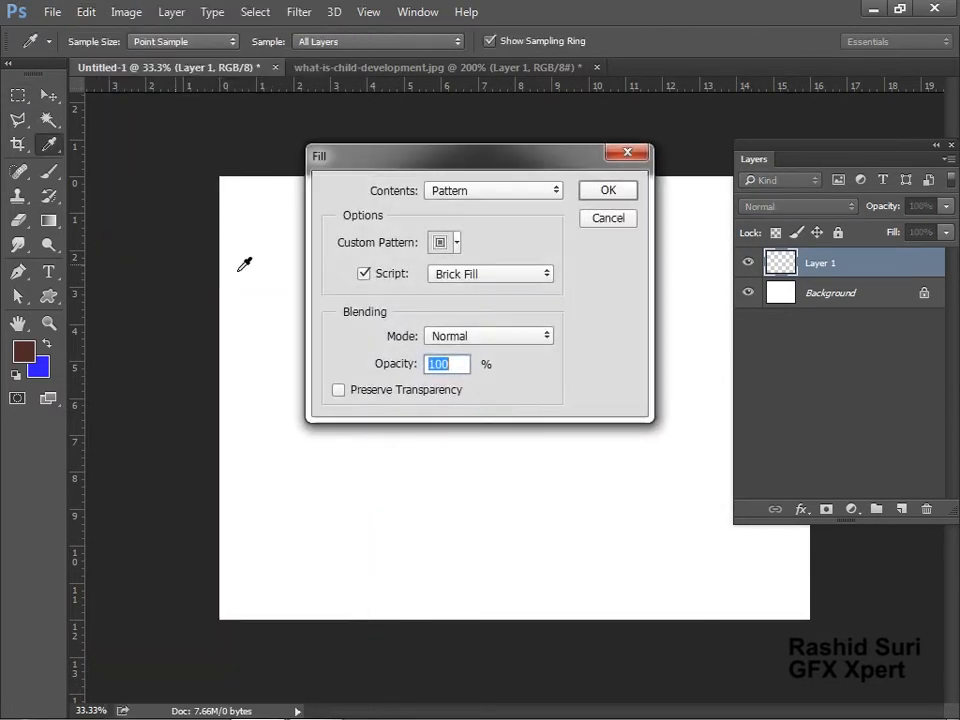
pyautogui.click(458, 245)
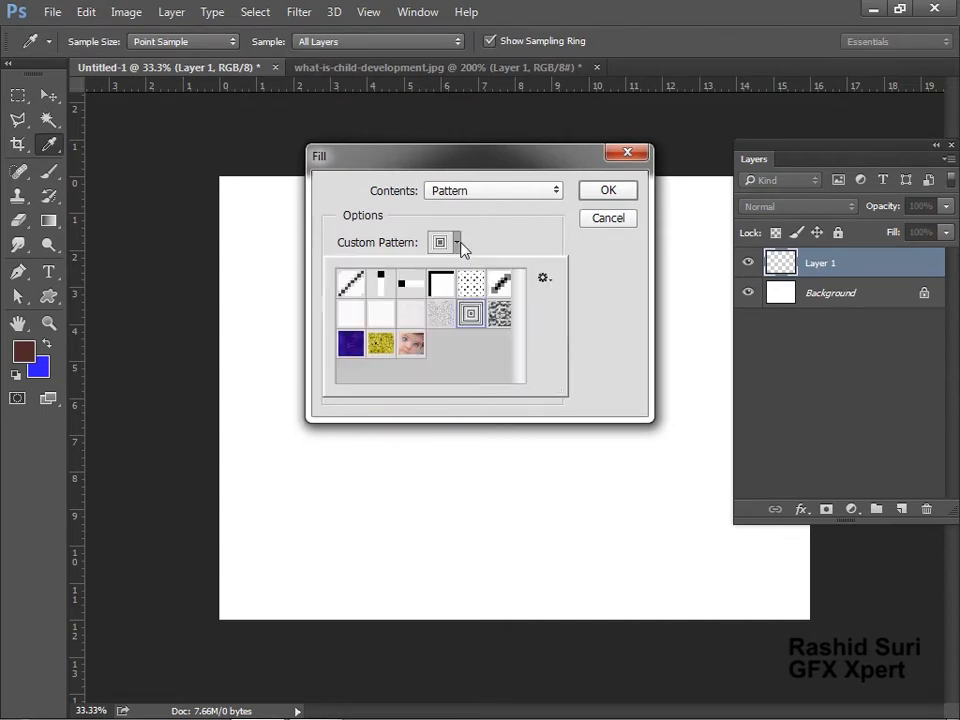
pyautogui.click(411, 345)
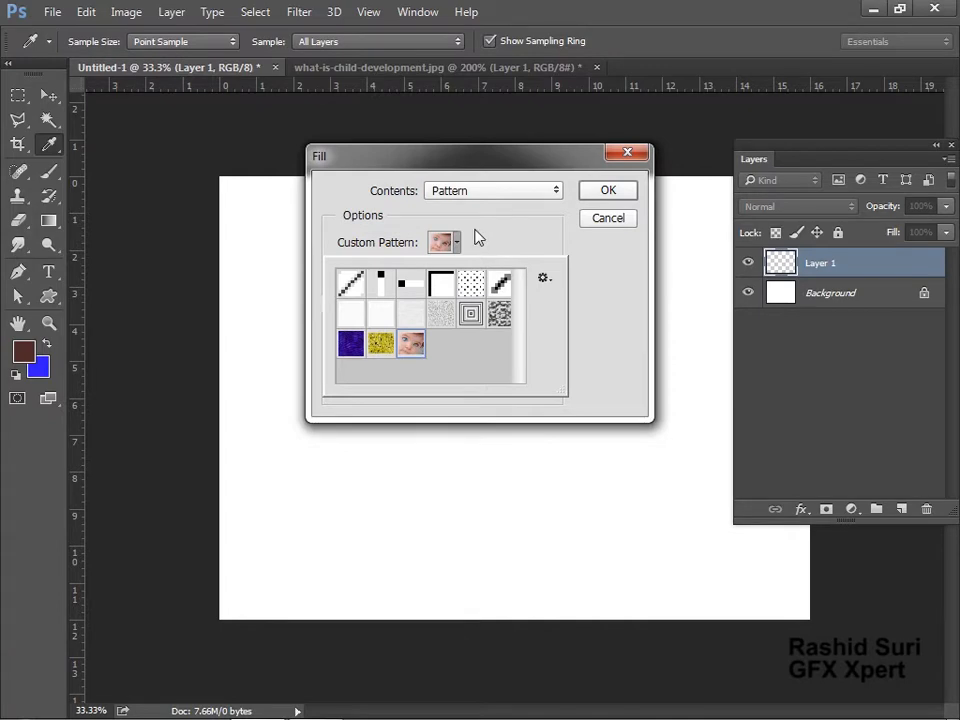
pyautogui.click(608, 191)
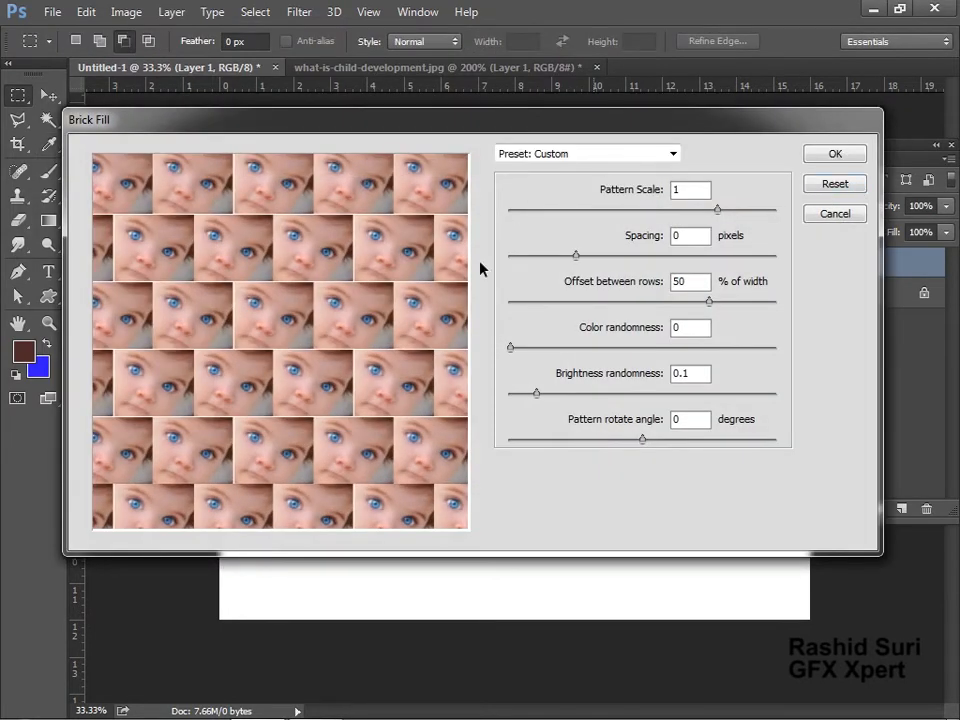
pyautogui.click(836, 213)
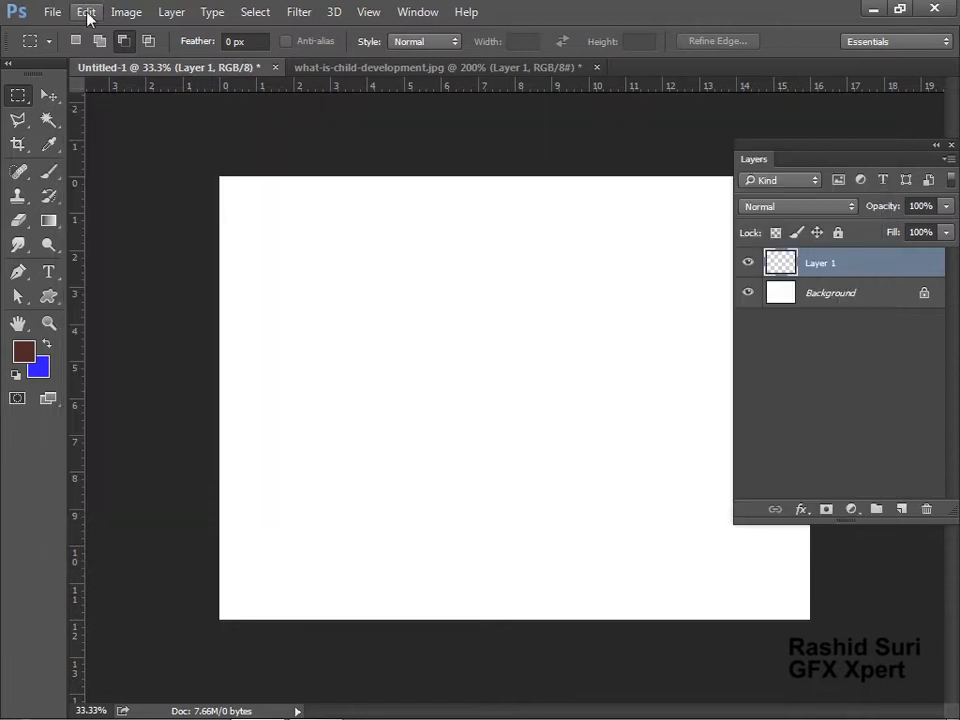
# Try filling Layer 1 with the "child" face pattern without a script, and undo the fill
pyautogui.click(87, 12)
pyautogui.click(140, 265)
pyautogui.click(364, 274)
pyautogui.click(445, 242)
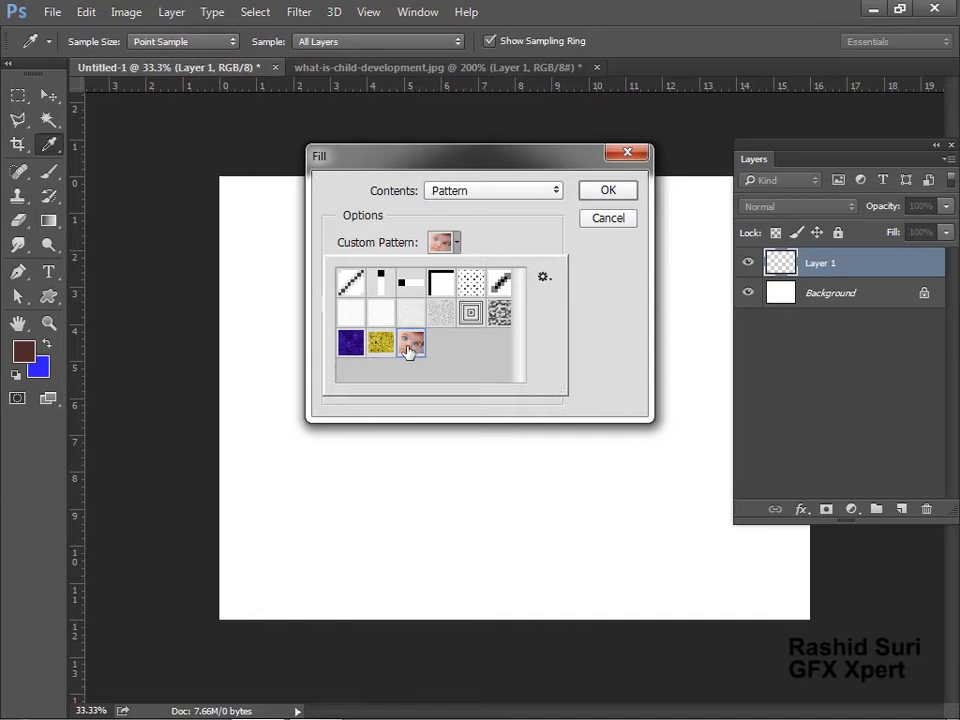
pyautogui.click(607, 241)
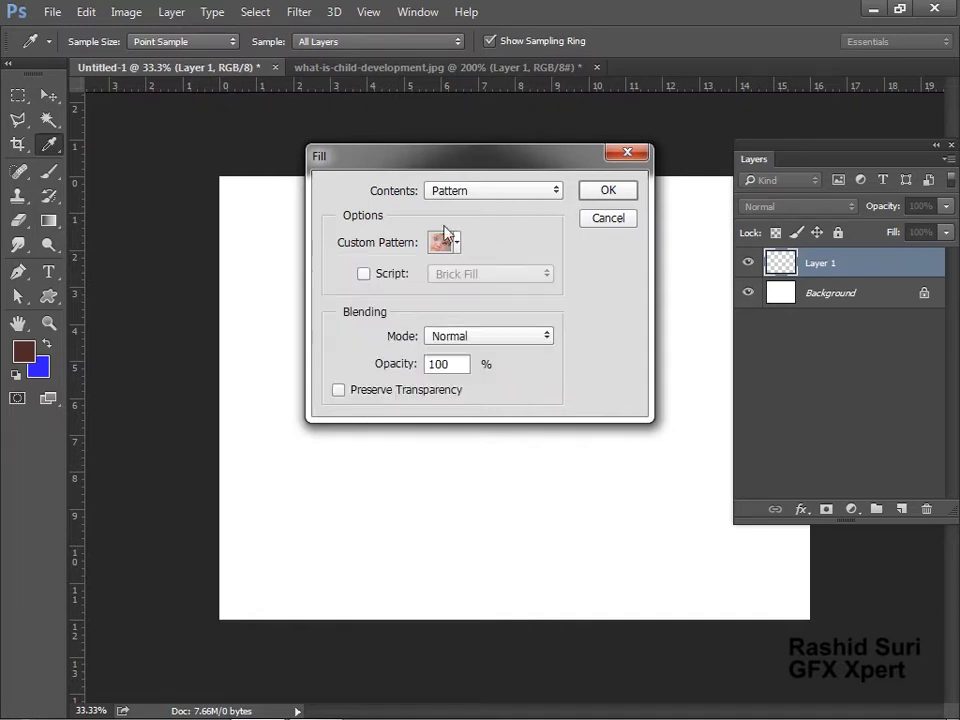
pyautogui.click(604, 191)
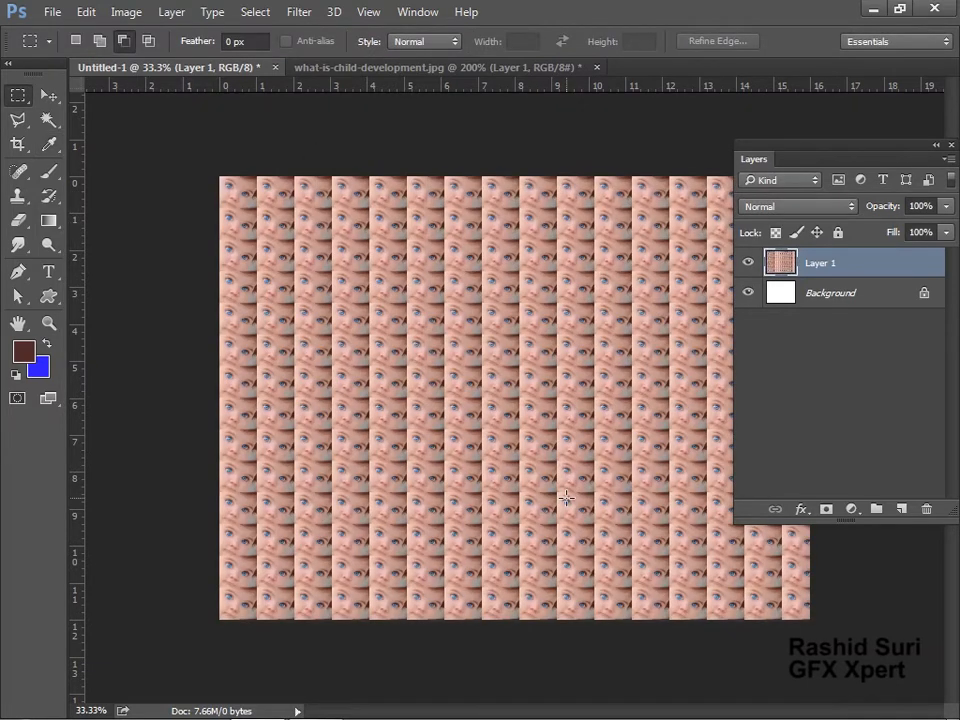
pyautogui.scroll(1, 553, 388)
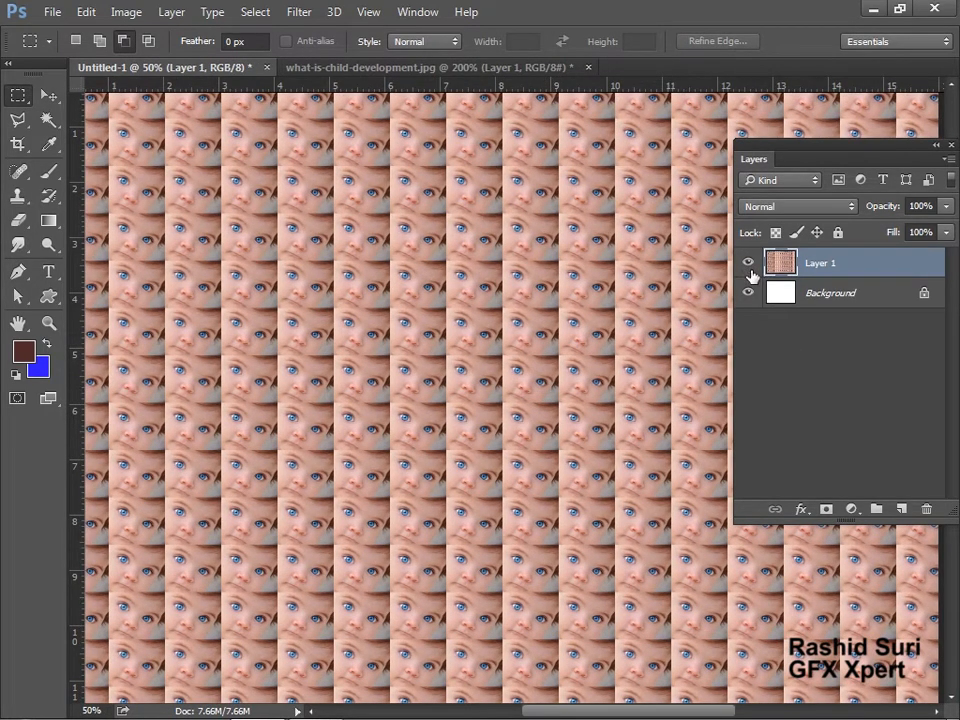
pyautogui.hotkey('ctrl', 'z')
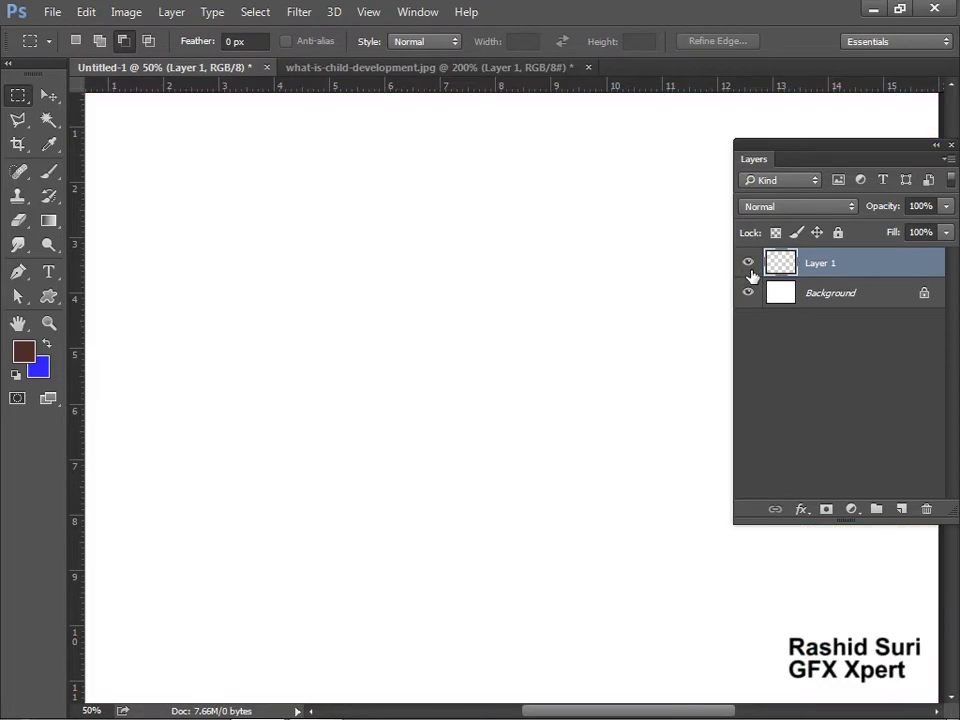
# Start a pattern fill of Layer 1 using the "child" pattern with the Brick Fill script enabled
pyautogui.click(86, 12)
pyautogui.click(160, 266)
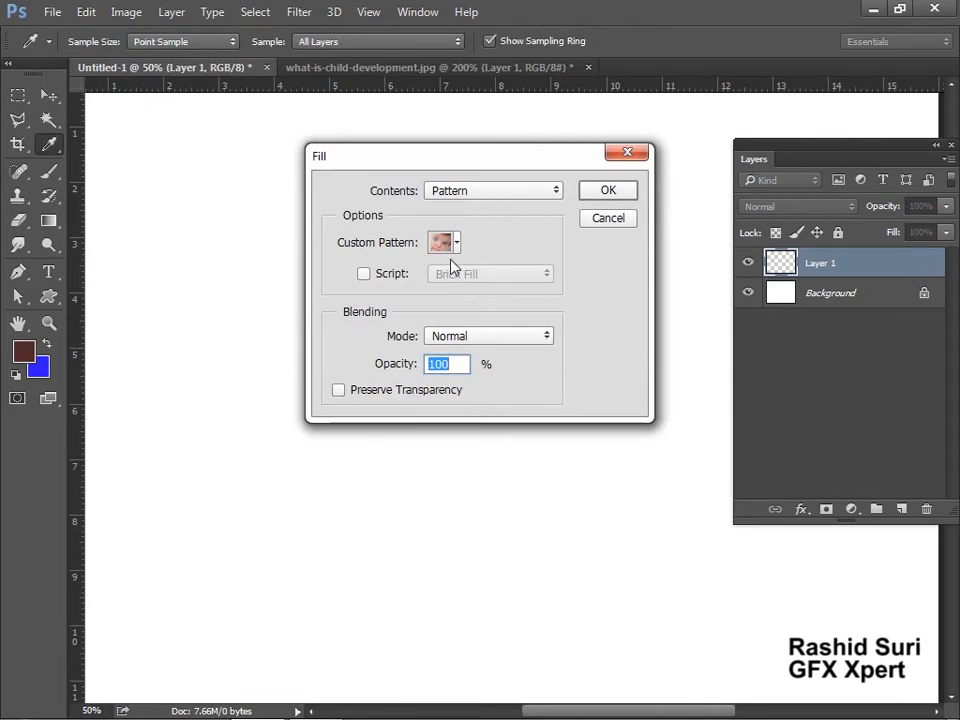
pyautogui.click(363, 276)
pyautogui.click(363, 276)
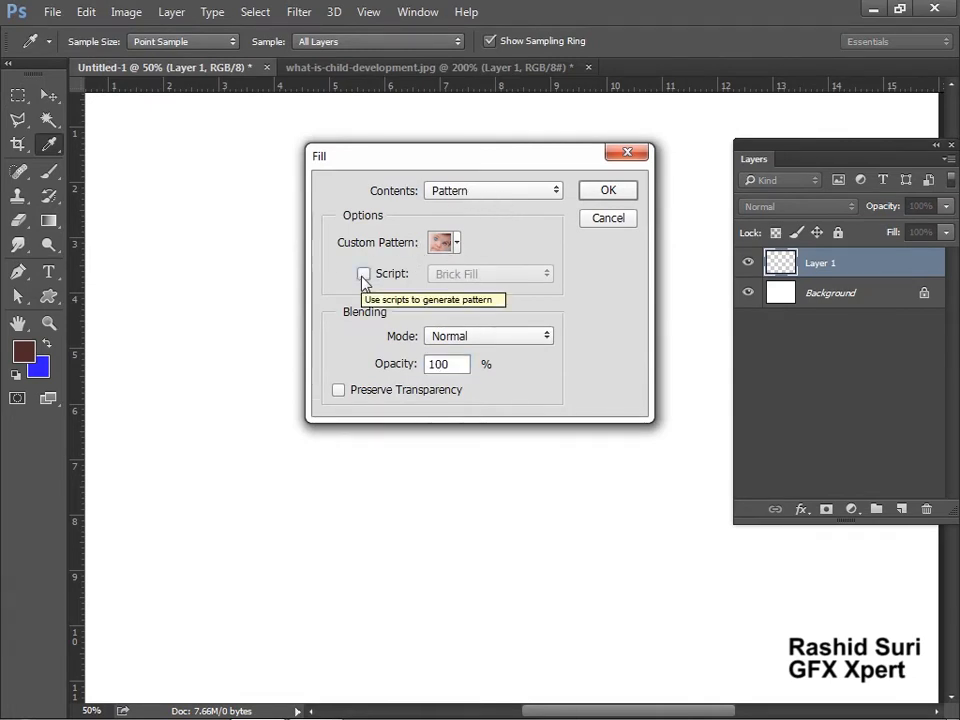
pyautogui.click(363, 276)
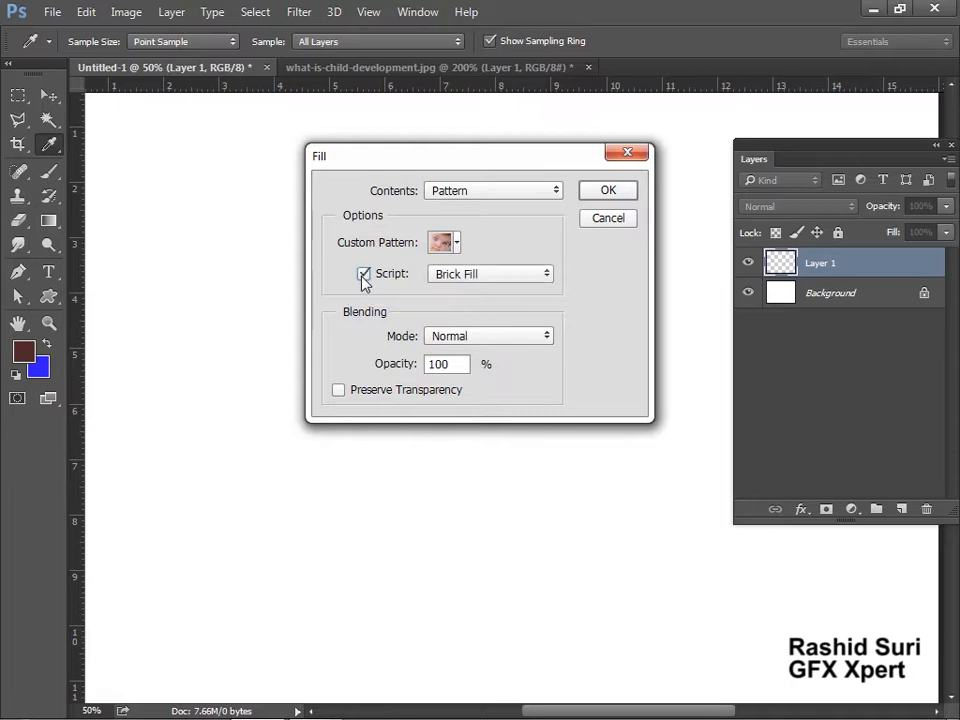
pyautogui.click(521, 285)
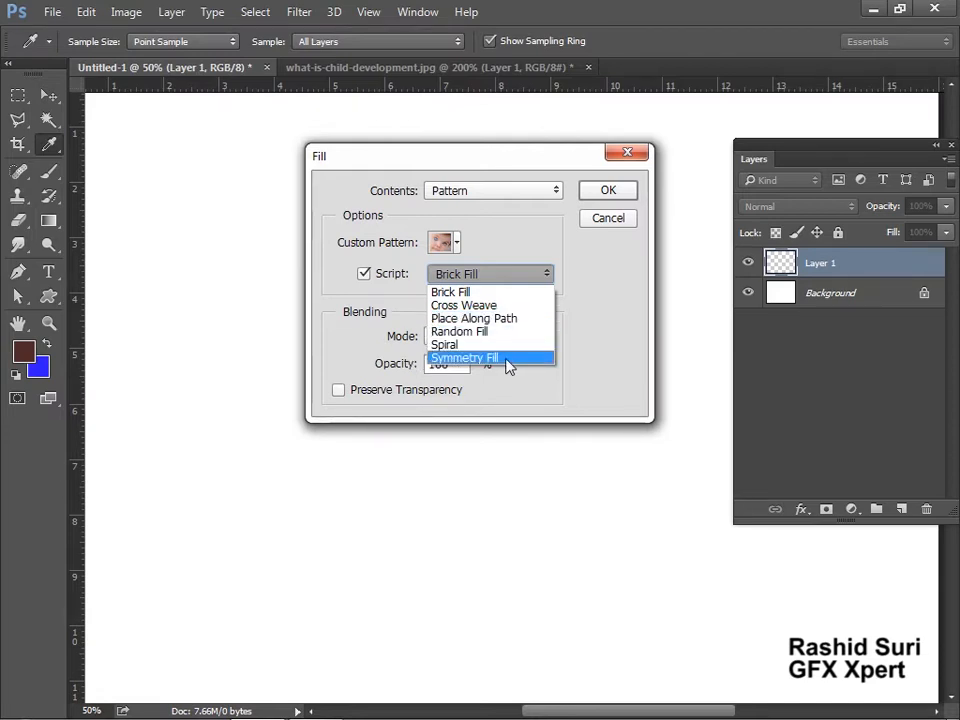
pyautogui.click(490, 294)
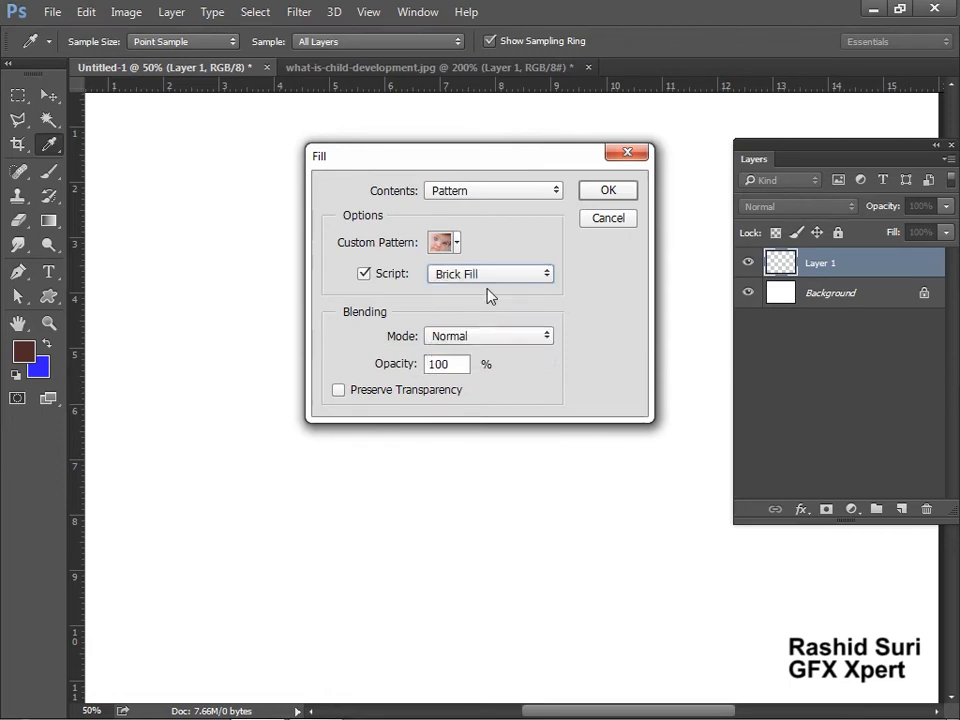
pyautogui.click(619, 189)
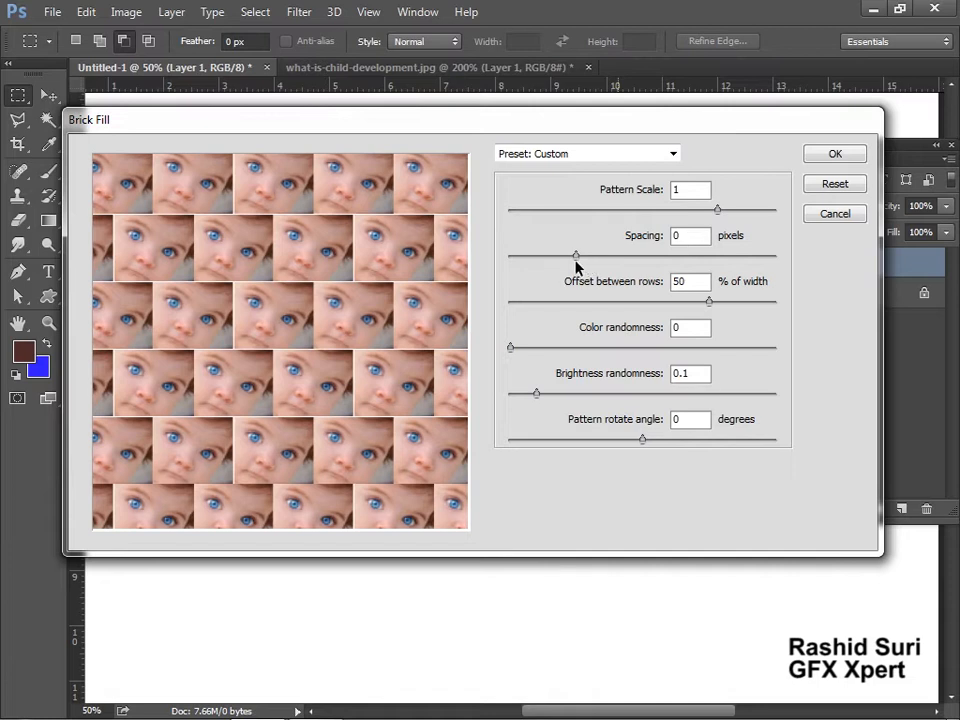
# Try a brick spacing of 10 pixels and set the spacing back to 0
pyautogui.moveTo(577, 259); pyautogui.dragTo(585, 261)
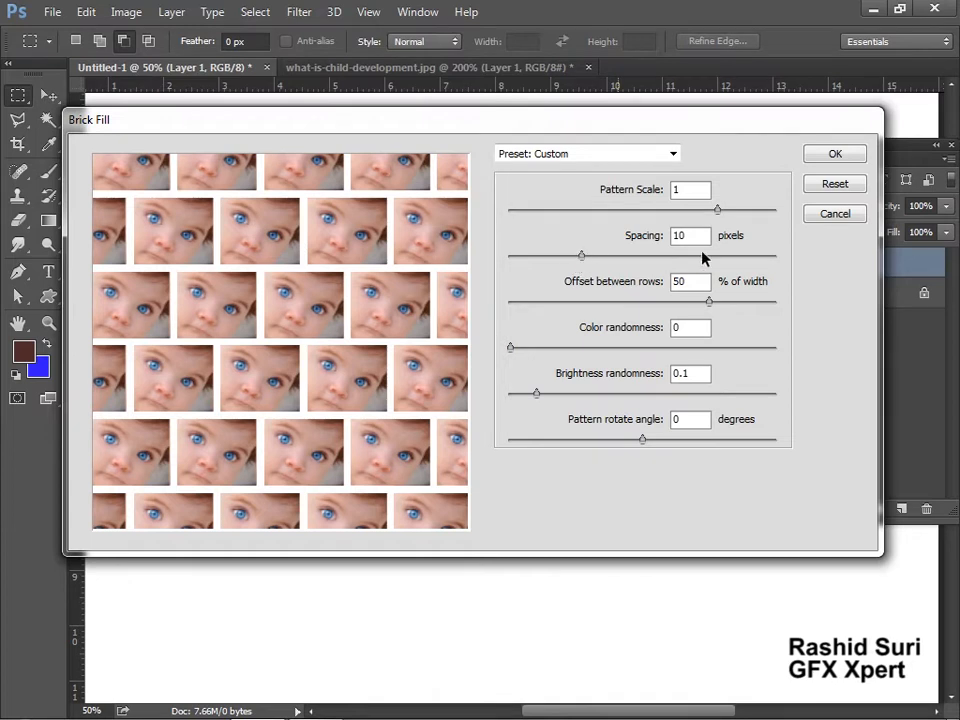
pyautogui.moveTo(699, 236); pyautogui.dragTo(573, 236)
pyautogui.write('0')
# Try slightly smaller row offsets, set the offset between rows to 50% of width, and apply the Brick Fill
pyautogui.click(690, 283)
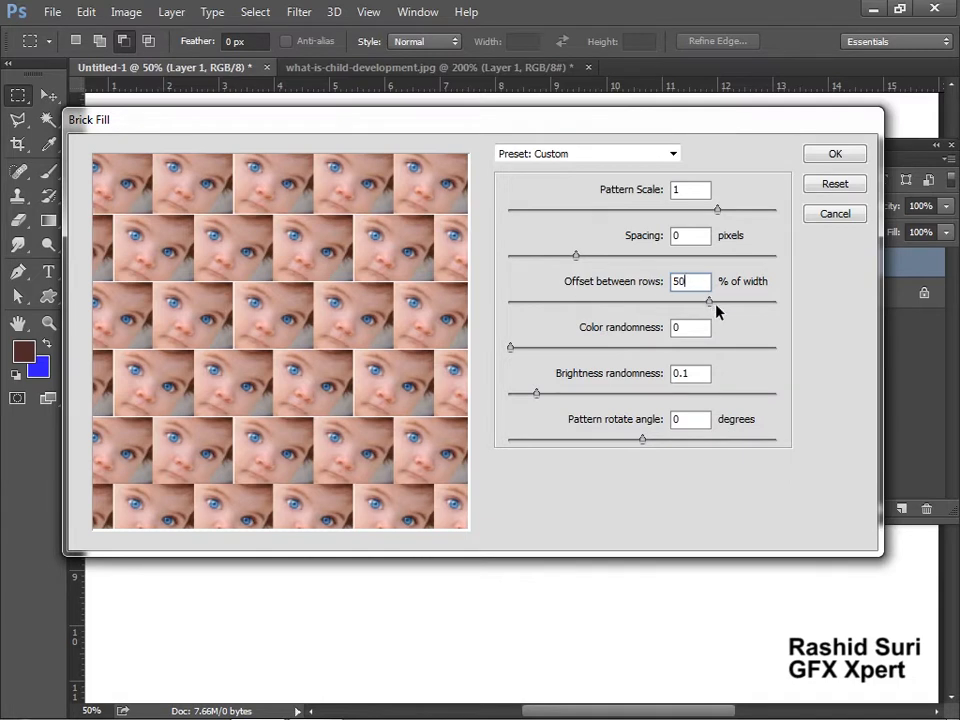
pyautogui.moveTo(712, 305); pyautogui.dragTo(710, 301)
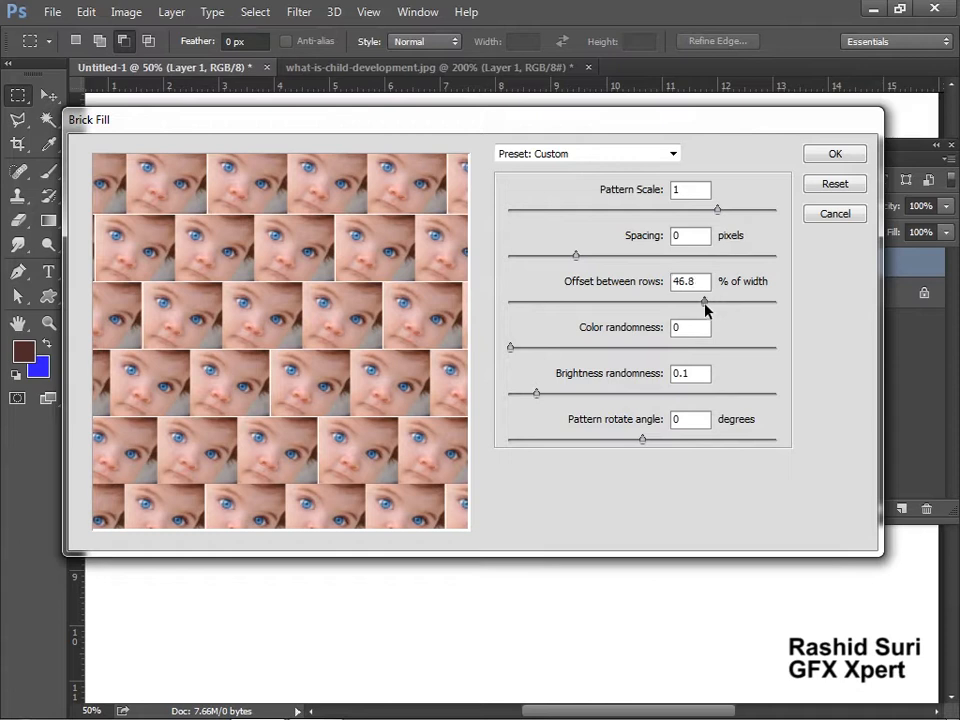
pyautogui.moveTo(705, 309); pyautogui.dragTo(703, 306)
pyautogui.doubleClick(692, 281)
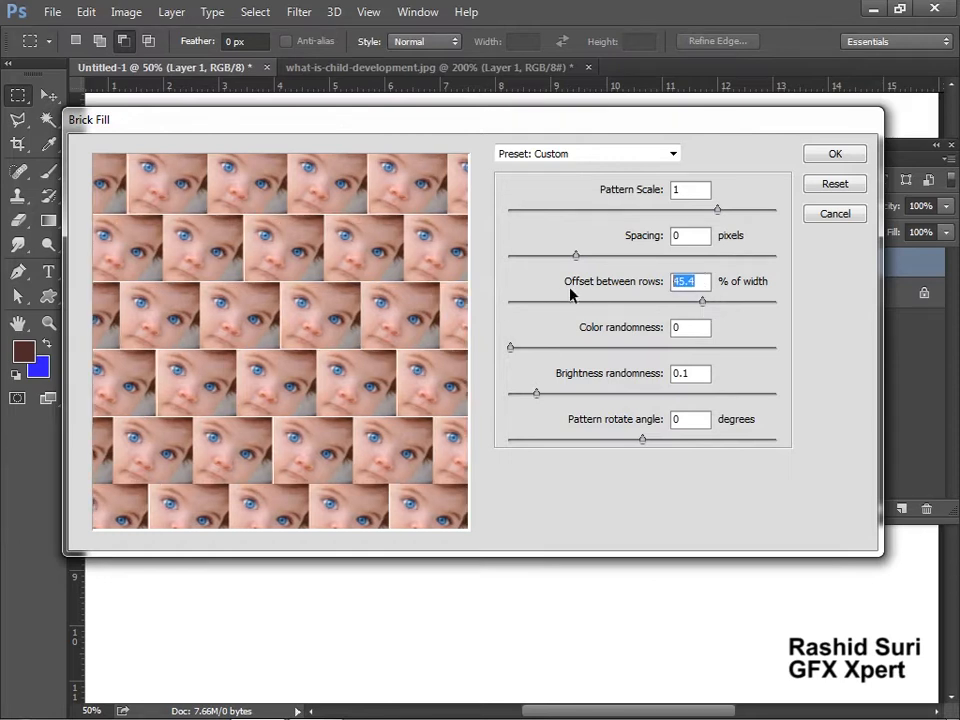
pyautogui.write('50')
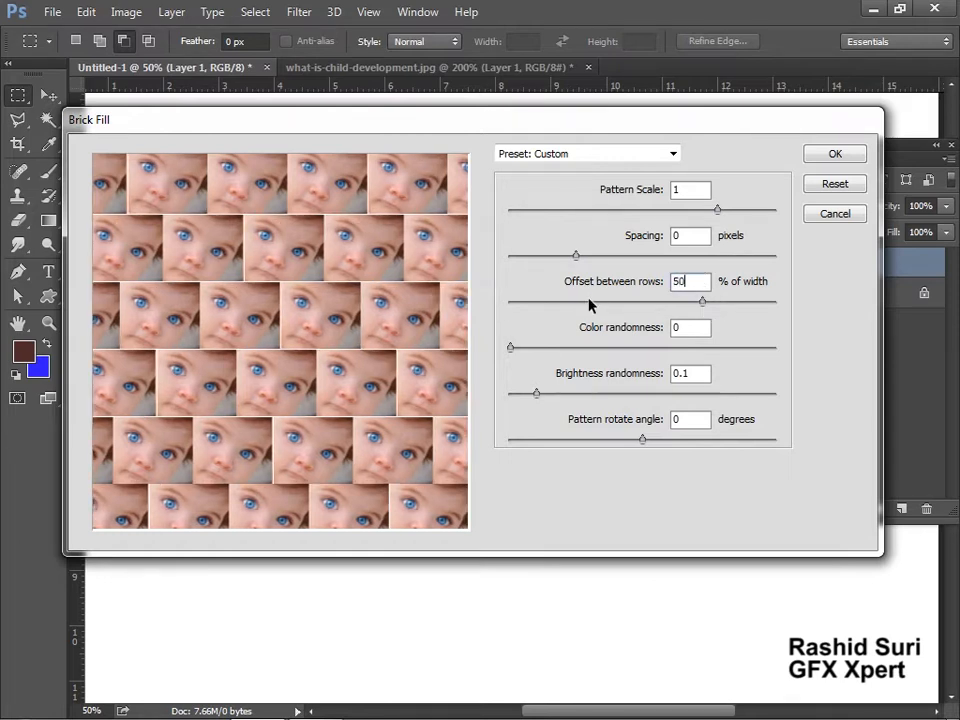
pyautogui.click(697, 327)
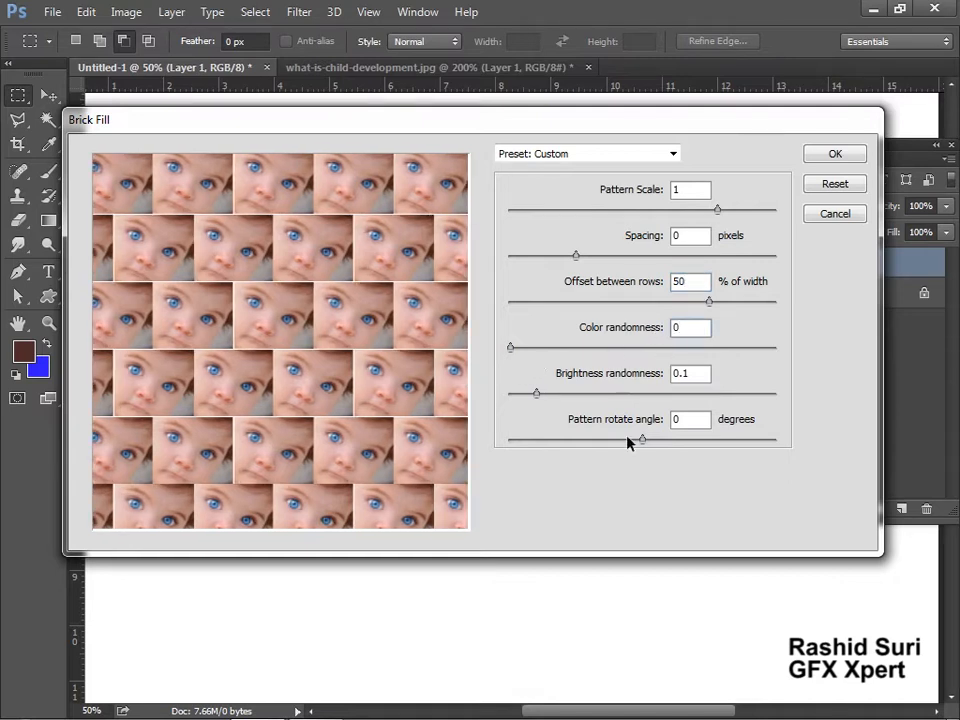
pyautogui.click(830, 160)
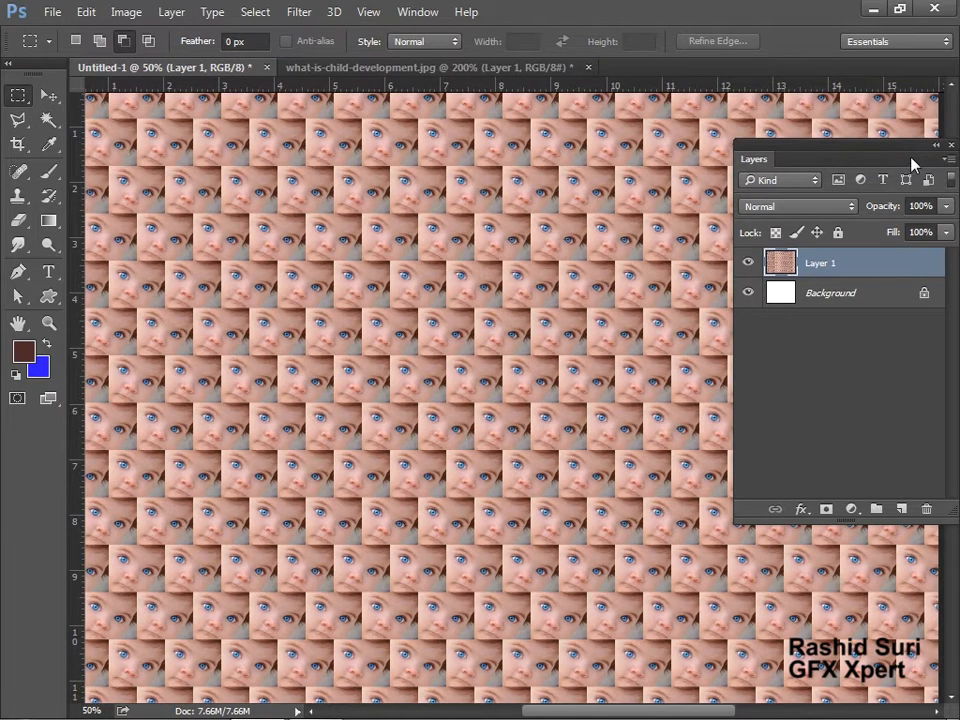
# Hide the brick-filled Layer 1 and add a new empty layer above it
pyautogui.press('F7')
pyautogui.keyDown('alt'); pyautogui.click(717, 332); pyautogui.keyUp('alt')
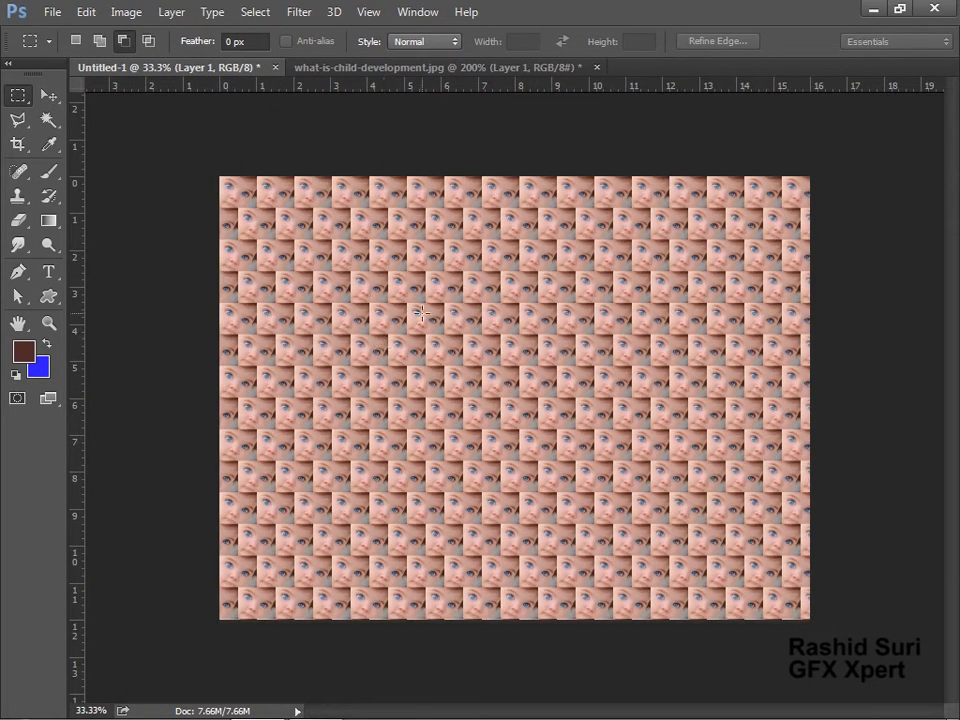
pyautogui.press('F7')
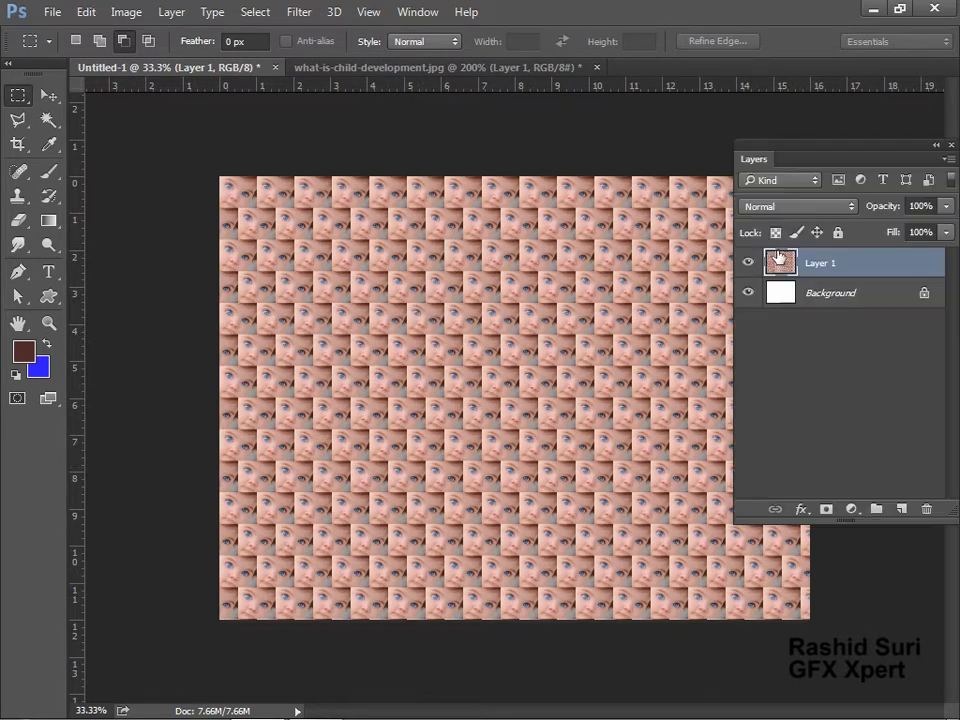
pyautogui.click(748, 262)
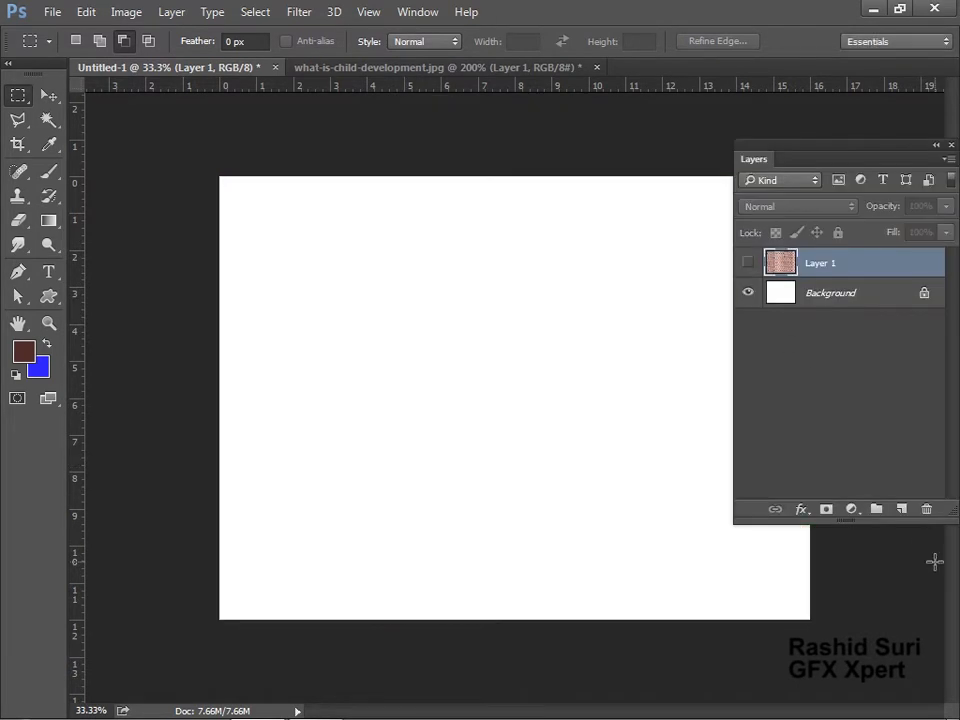
pyautogui.click(900, 510)
# Start a pattern fill of the new layer using the "child" pattern with the Spiral script
pyautogui.click(87, 13)
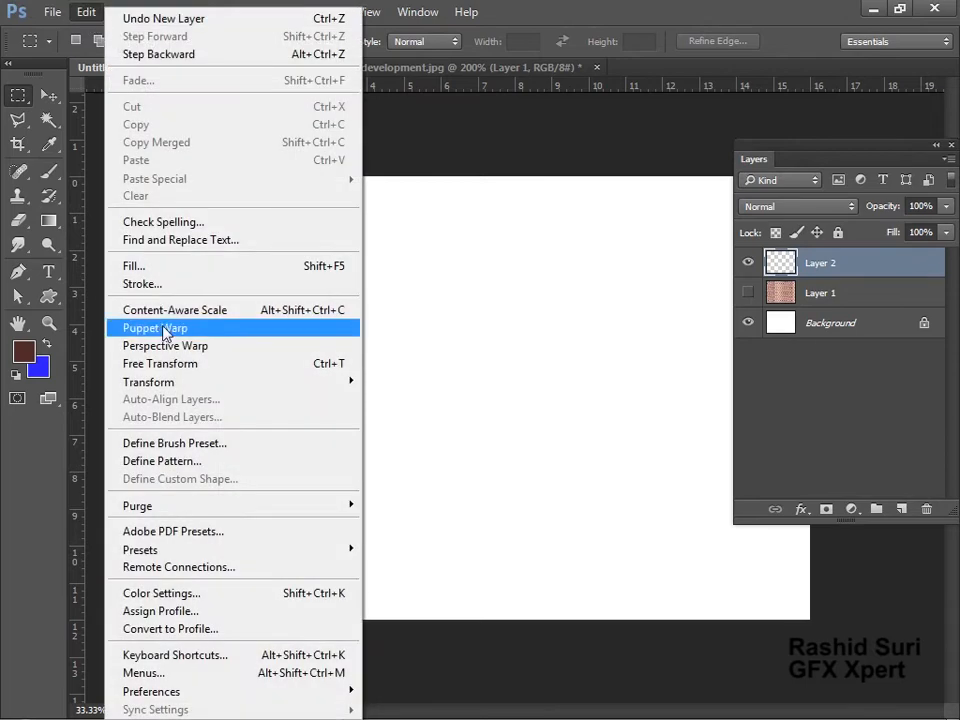
pyautogui.click(162, 265)
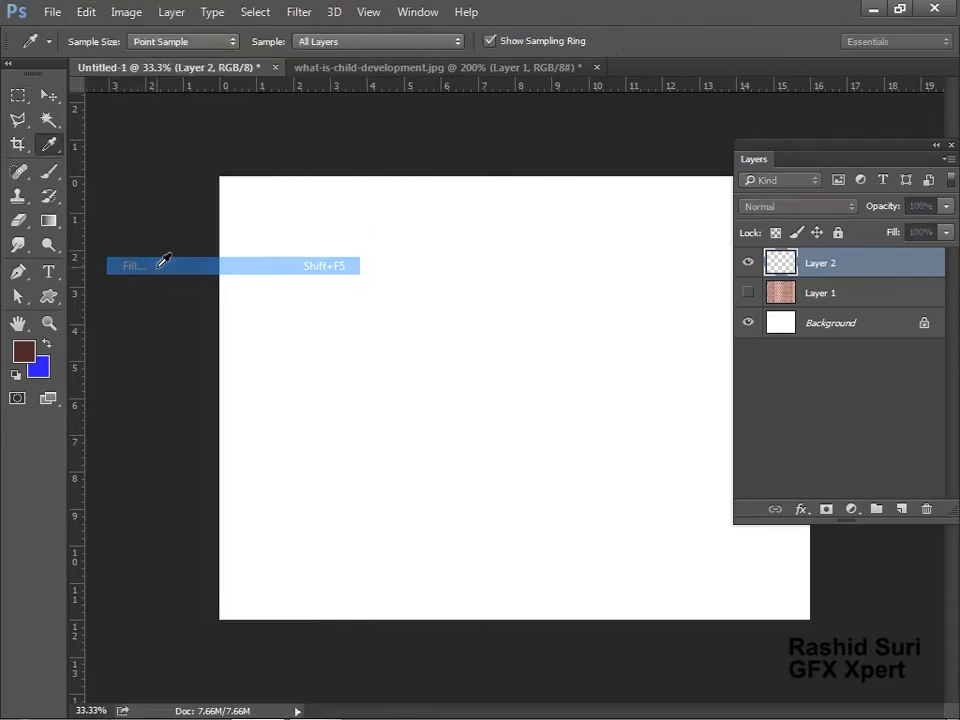
pyautogui.moveTo(443, 163); pyautogui.dragTo(489, 181)
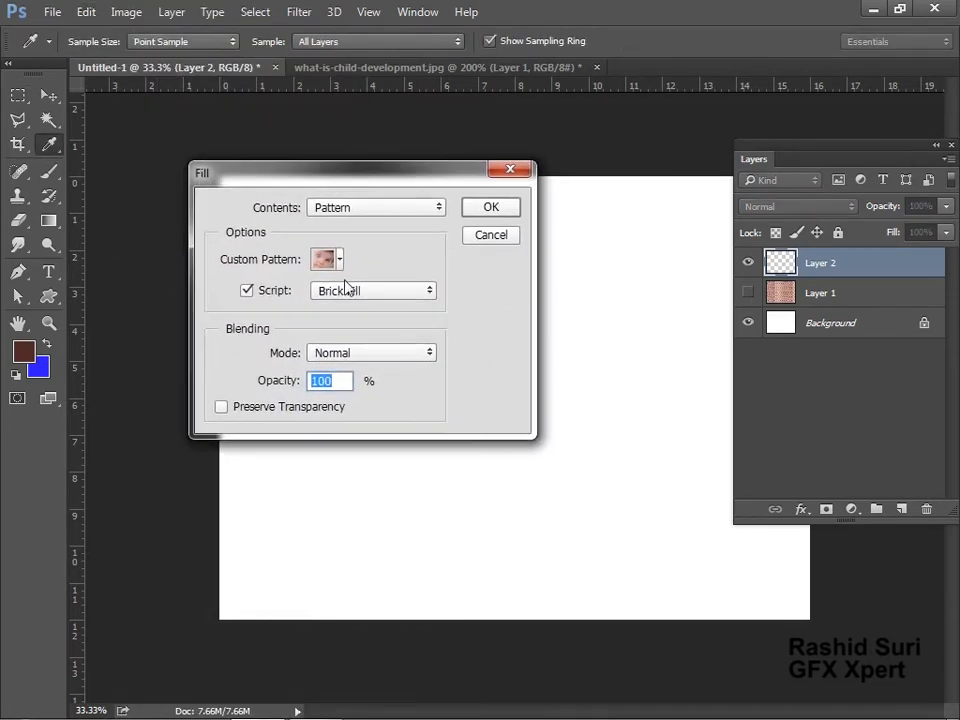
pyautogui.click(348, 294)
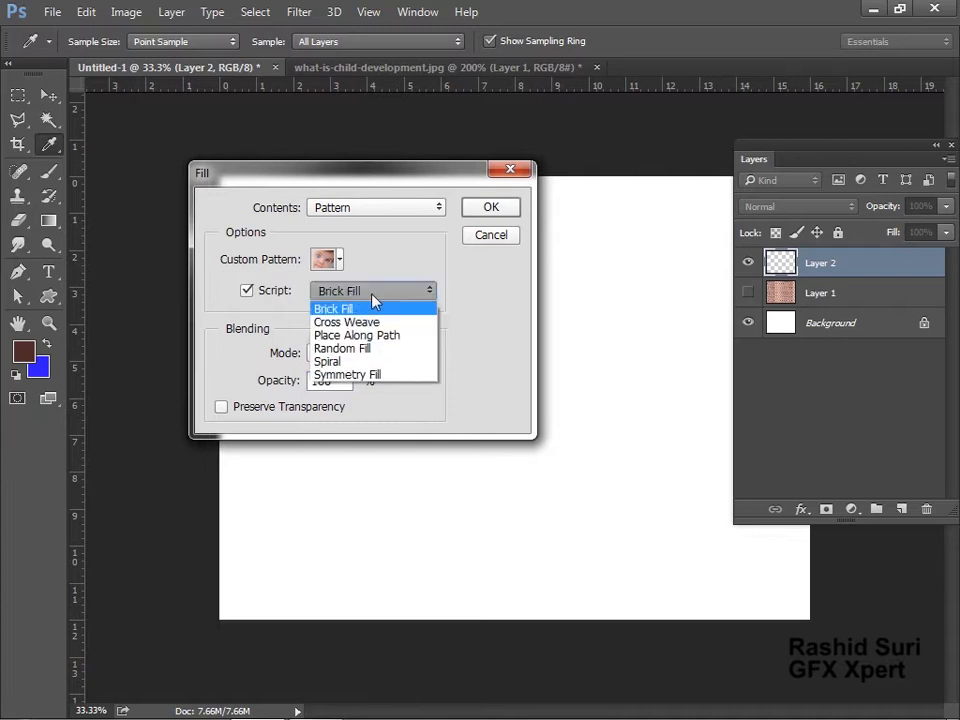
pyautogui.click(390, 362)
pyautogui.click(491, 207)
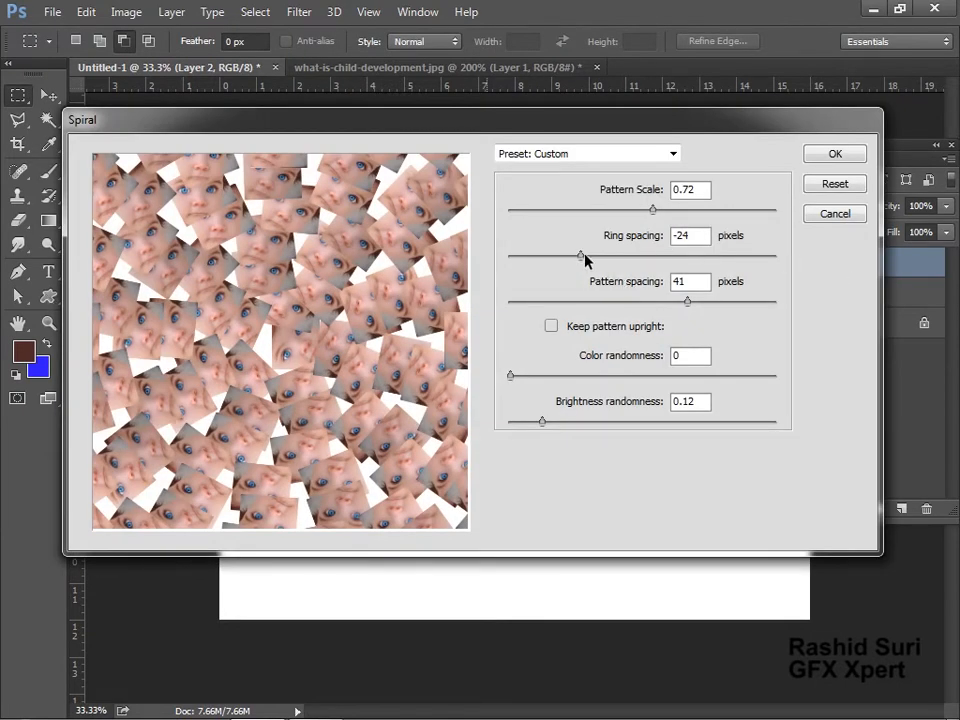
# Try the Spiral fill with ring spacing 0 pixels and pattern spacing 14 pixels, and undo the applied fill
pyautogui.moveTo(579, 258); pyautogui.dragTo(610, 258)
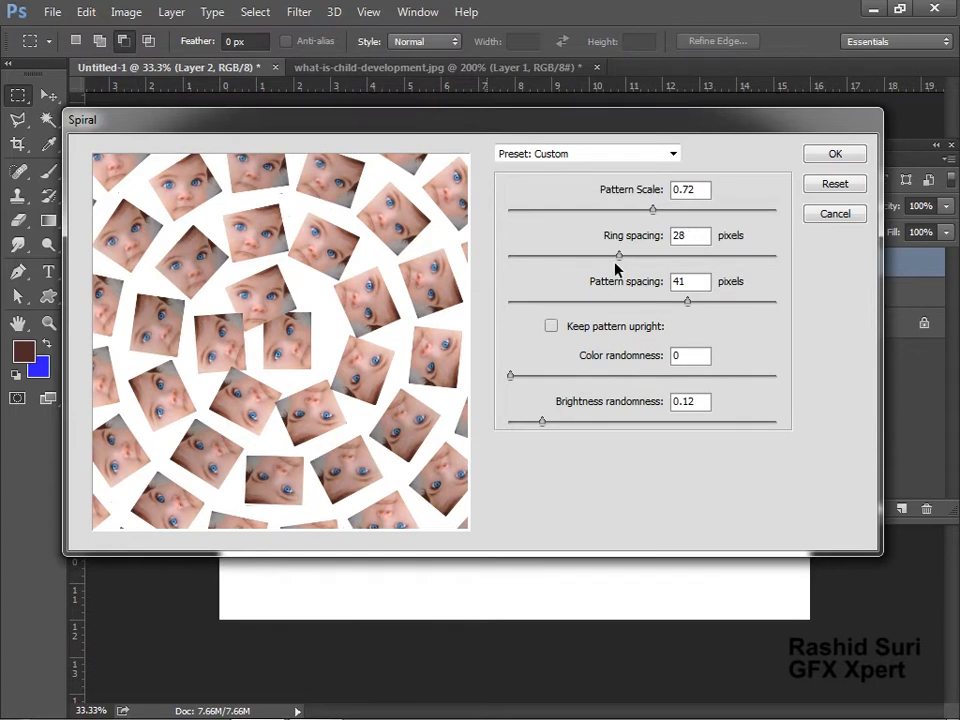
pyautogui.moveTo(620, 258)
pyautogui.mouseDown()
pyautogui.moveTo(585, 256)
pyautogui.moveTo(604, 255)
pyautogui.mouseUp()
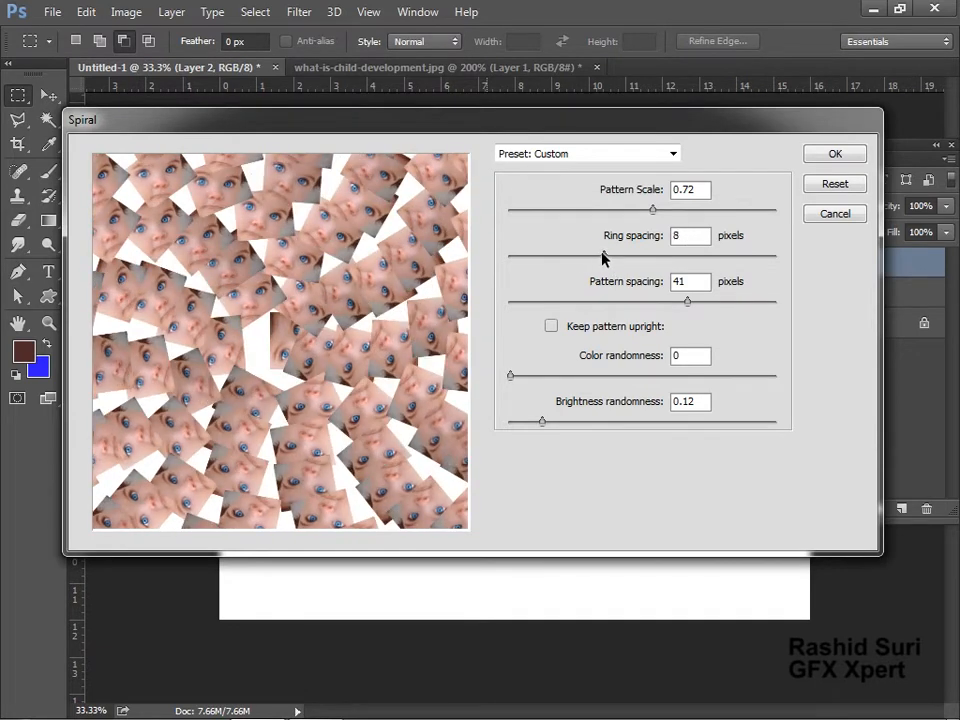
pyautogui.doubleClick(703, 237)
pyautogui.write('0')
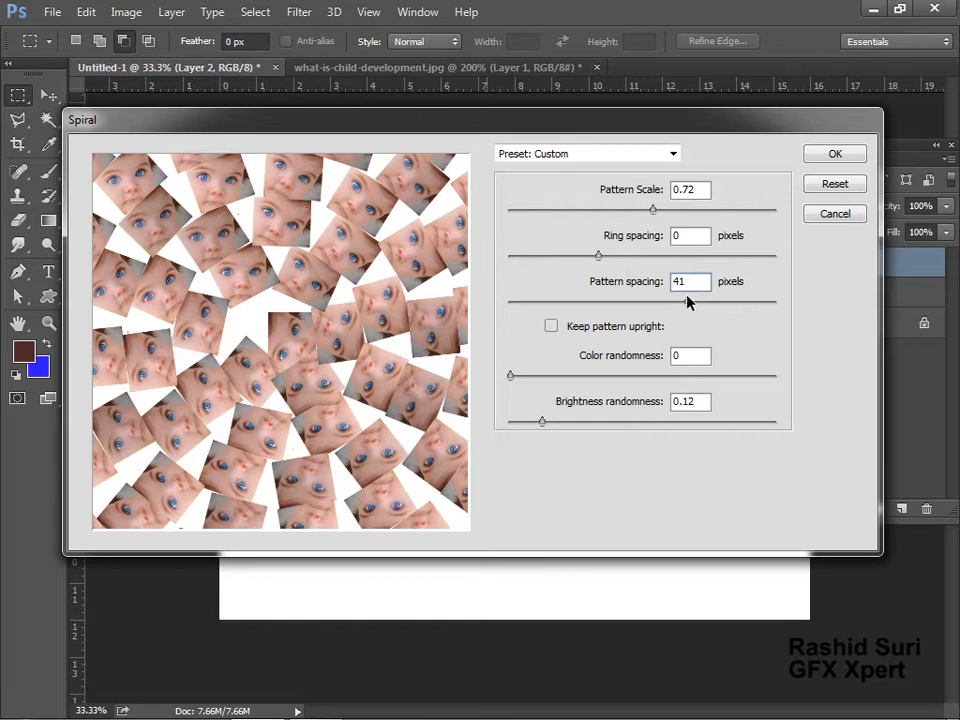
pyautogui.moveTo(688, 304)
pyautogui.mouseDown()
pyautogui.moveTo(720, 311)
pyautogui.moveTo(686, 313)
pyautogui.mouseUp()
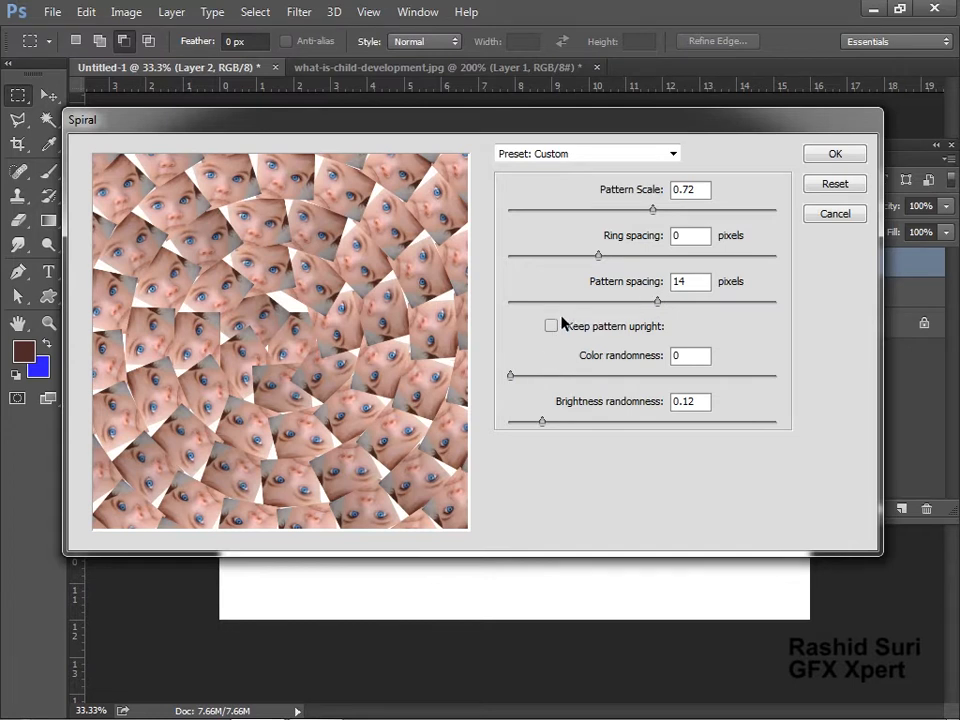
pyautogui.click(836, 156)
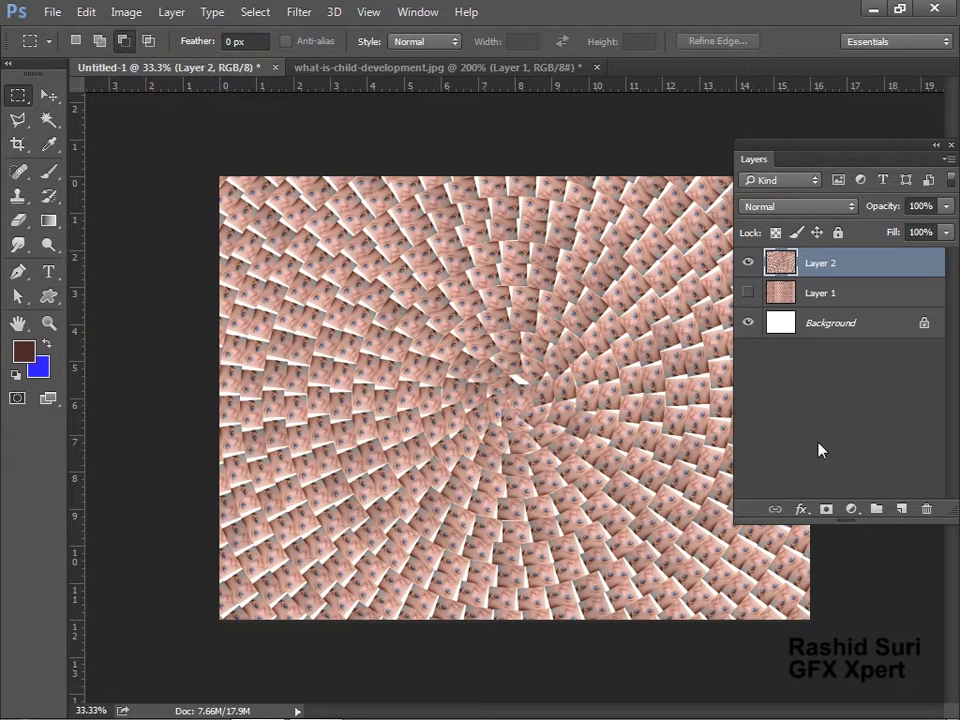
pyautogui.hotkey('ctrl', 'z')
# Start a pattern fill of the empty Layer 2 using the "child" pattern with the Symmetry Fill script
pyautogui.click(99, 14)
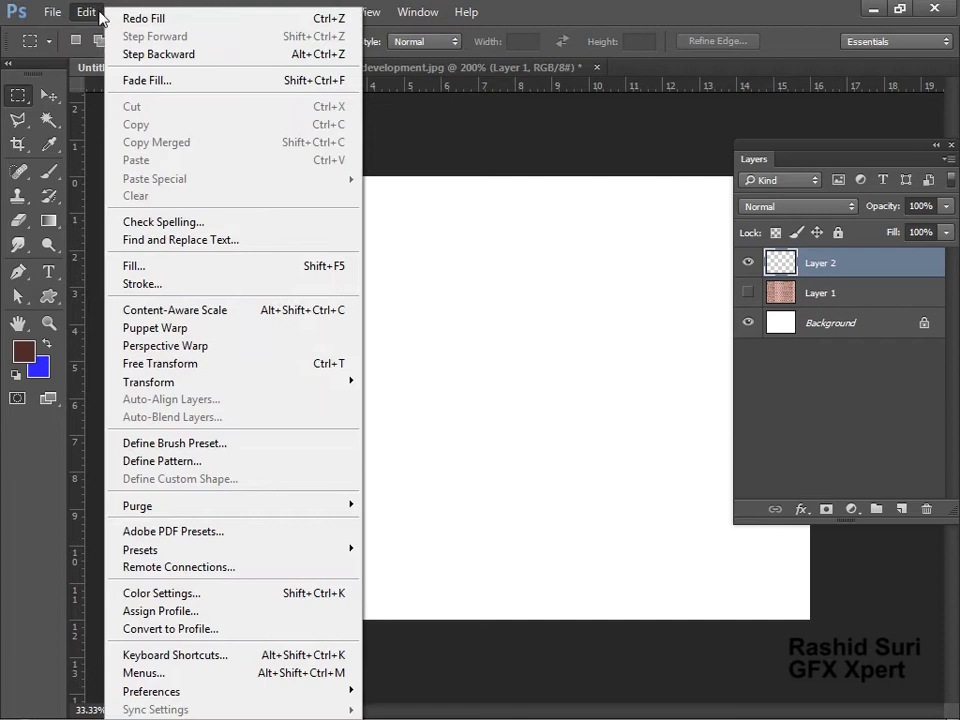
pyautogui.click(205, 267)
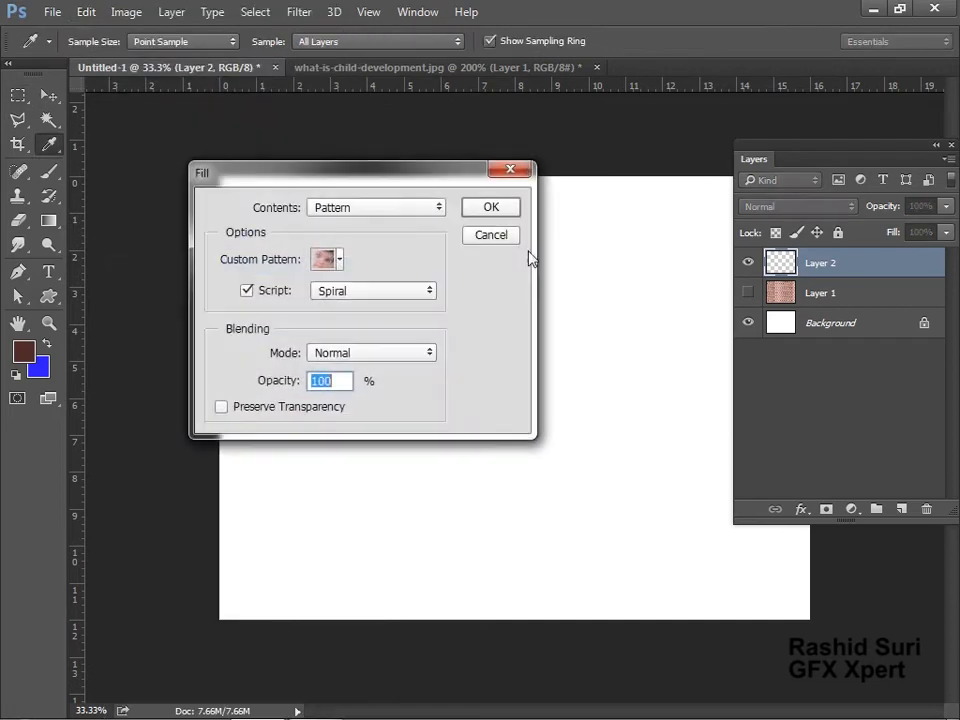
pyautogui.click(348, 292)
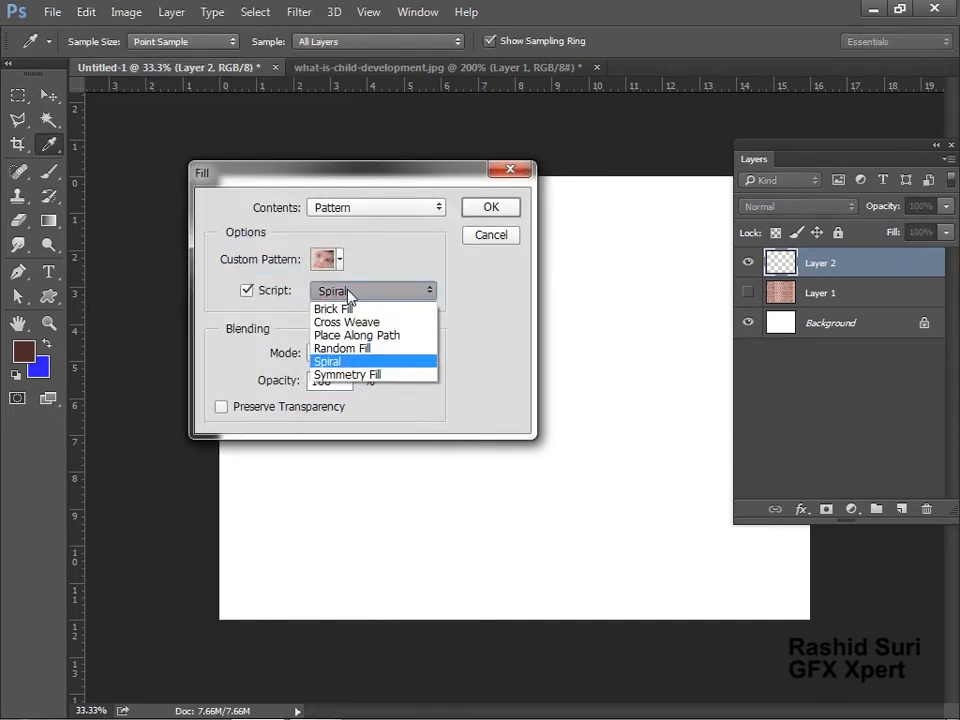
pyautogui.click(377, 375)
pyautogui.click(477, 209)
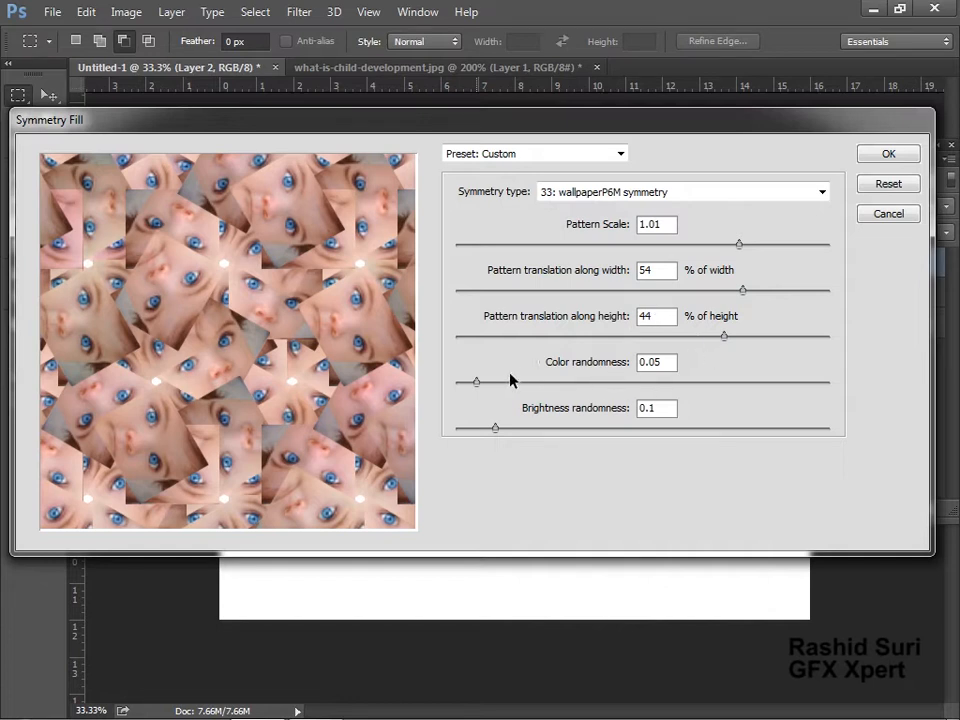
# Try the Symmetry Fill with color randomness 0.34 and brightness randomness 0.21, and undo the applied fill
pyautogui.moveTo(477, 383); pyautogui.dragTo(562, 388)
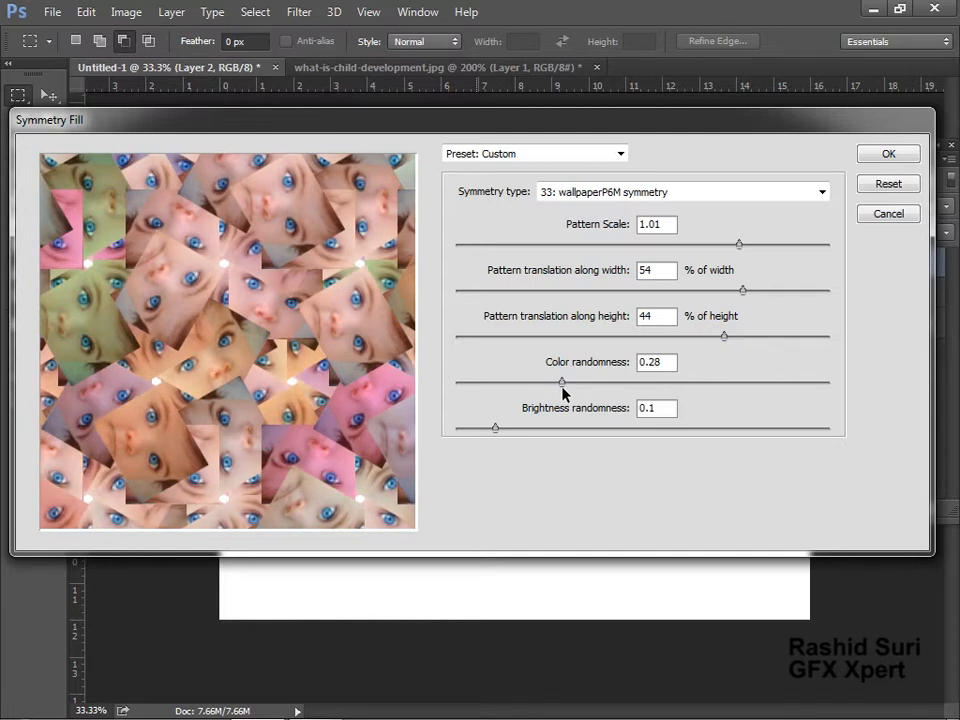
pyautogui.moveTo(566, 380); pyautogui.dragTo(586, 386)
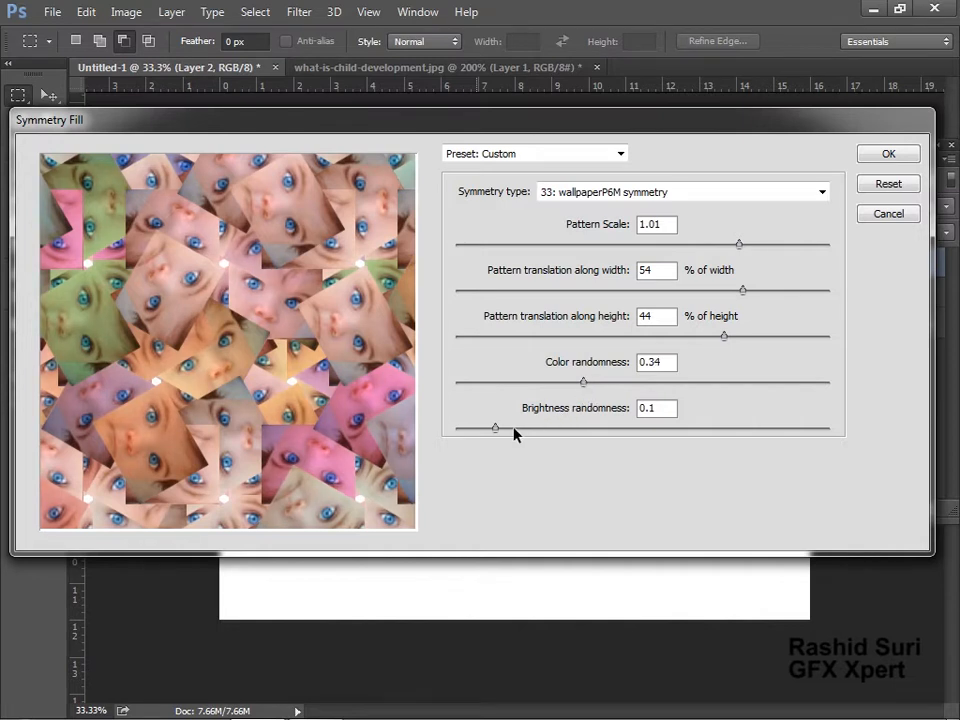
pyautogui.moveTo(494, 430); pyautogui.dragTo(534, 436)
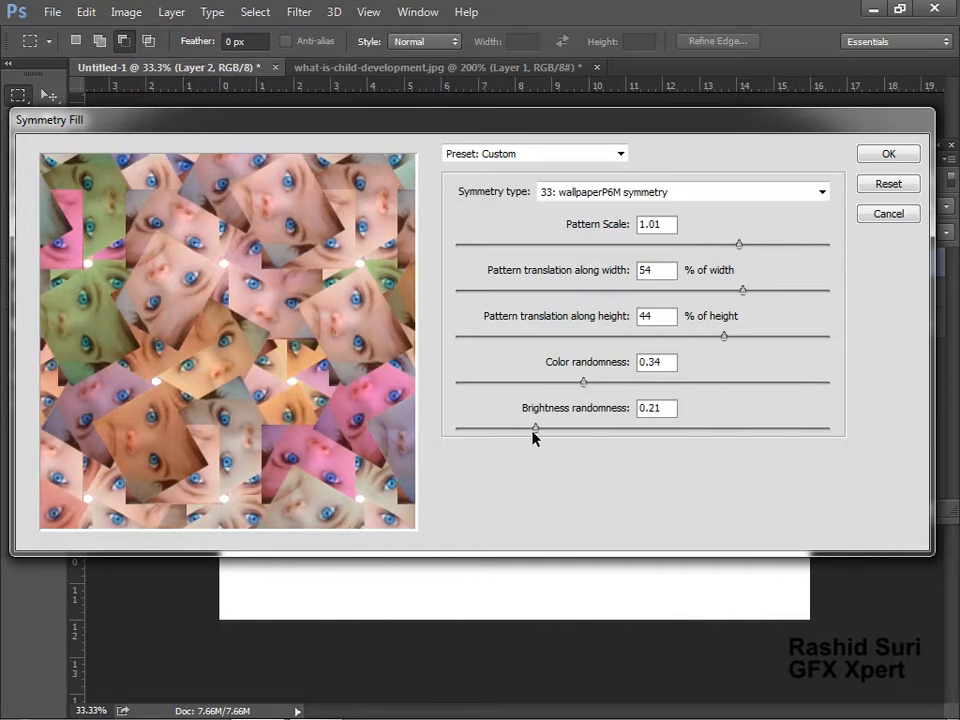
pyautogui.click(884, 153)
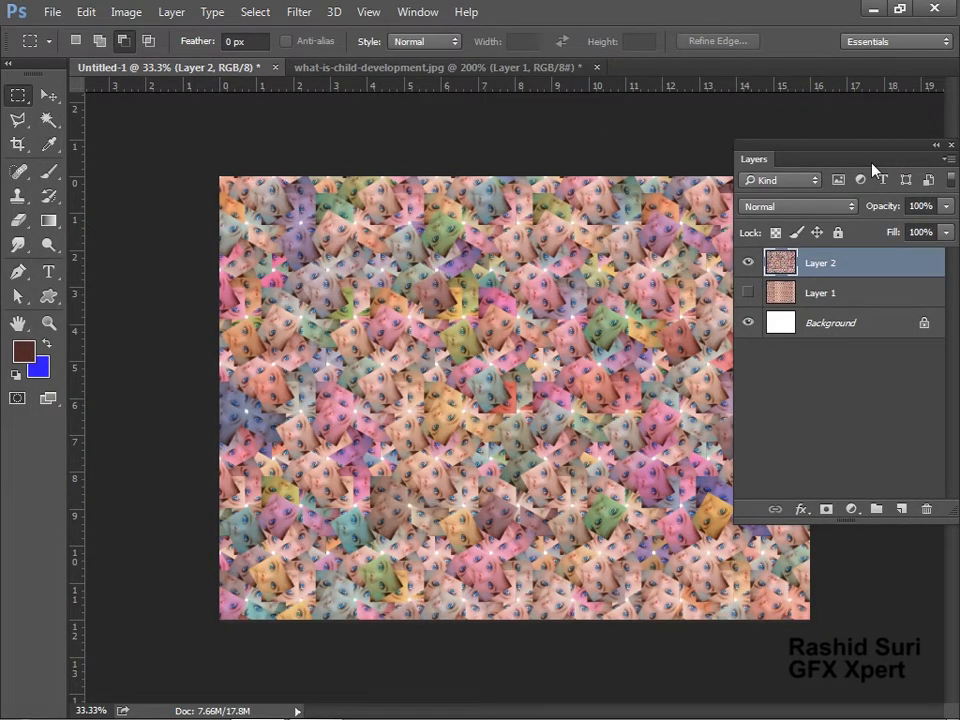
pyautogui.hotkey('ctrl', 'z')
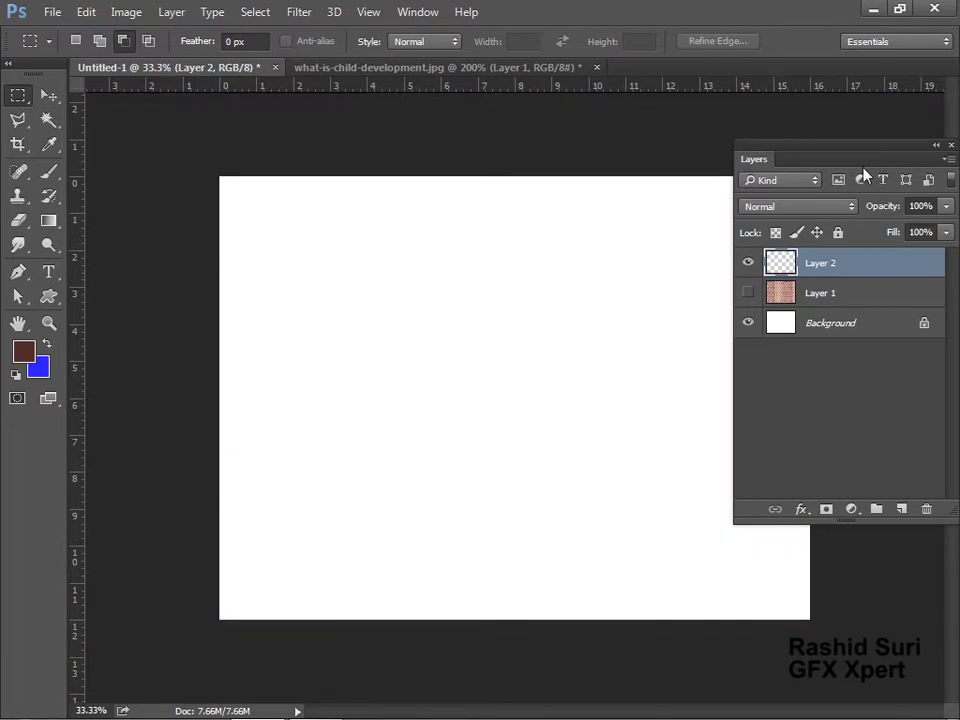
# Draw an open S-shaped path across the full width of the canvas with the Pen tool
pyautogui.click(18, 273)
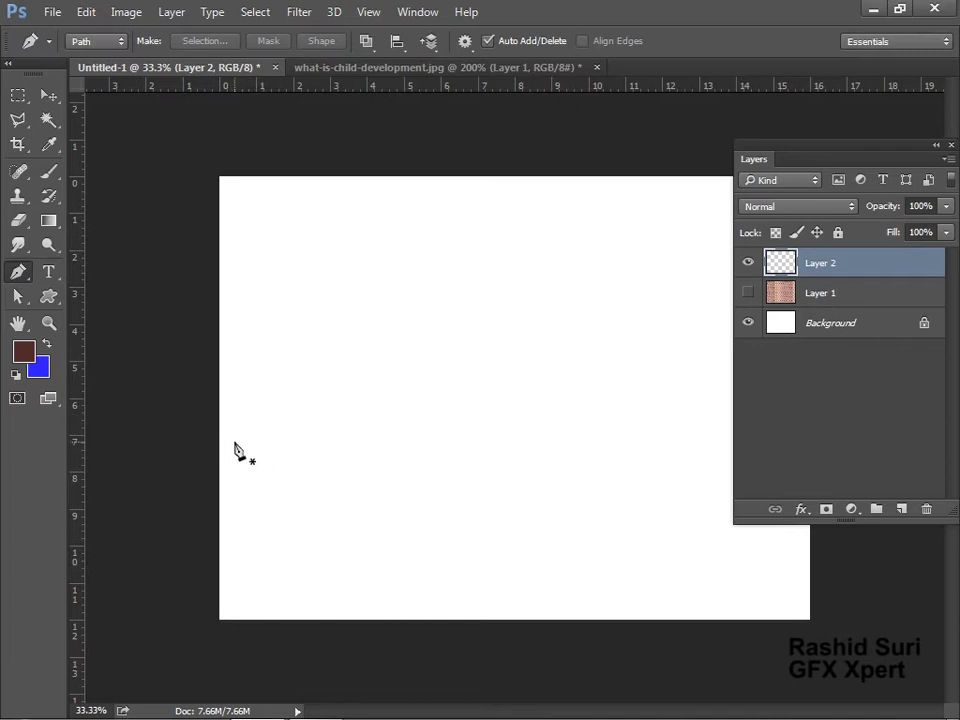
pyautogui.click(234, 442)
pyautogui.moveTo(479, 430); pyautogui.dragTo(636, 521)
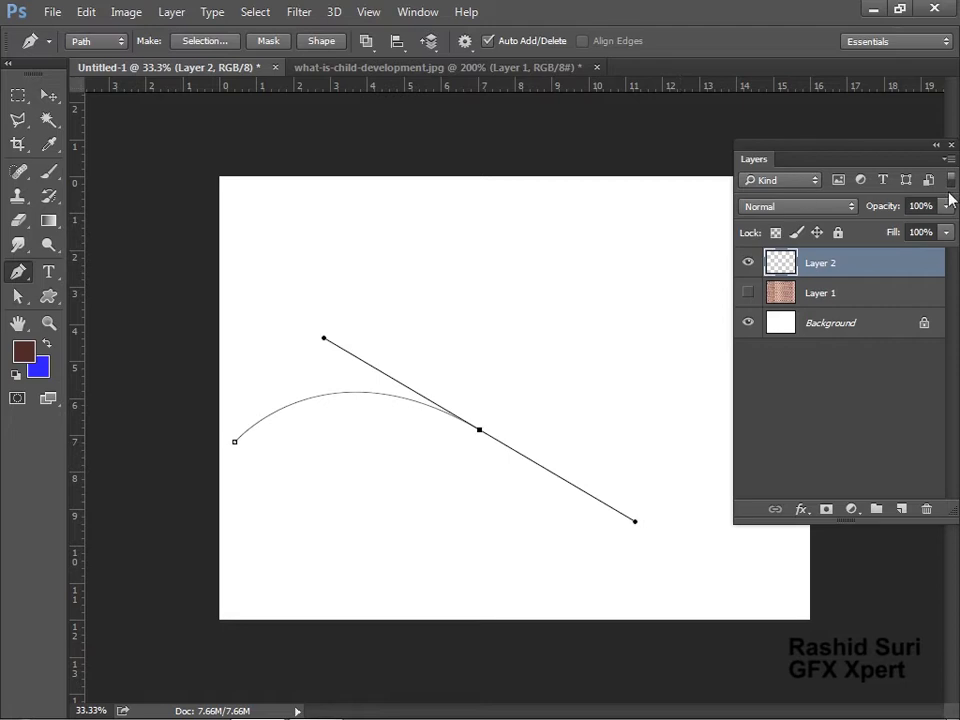
pyautogui.click(938, 147)
pyautogui.click(788, 345)
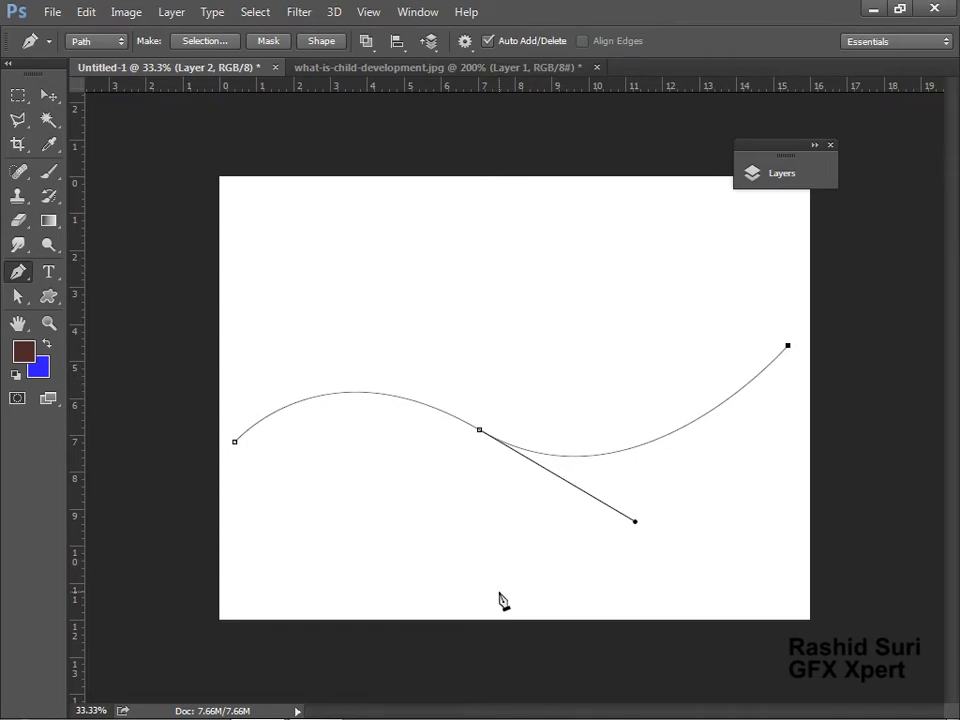
# Start a pattern fill of Layer 2 using the "child" pattern with the Place Along Path script
pyautogui.click(87, 11)
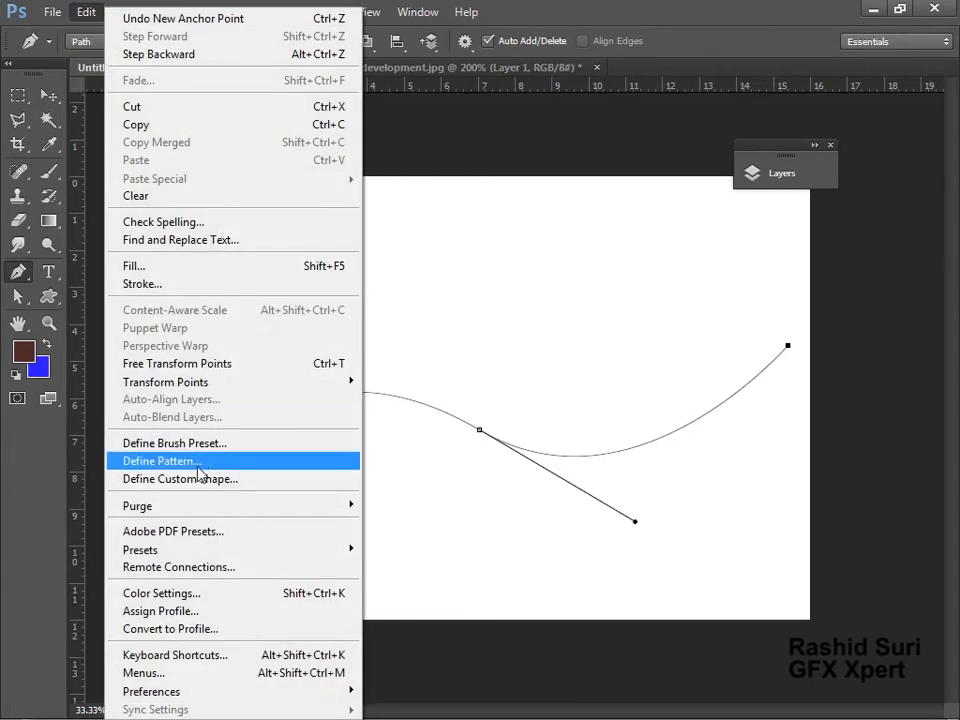
pyautogui.click(222, 268)
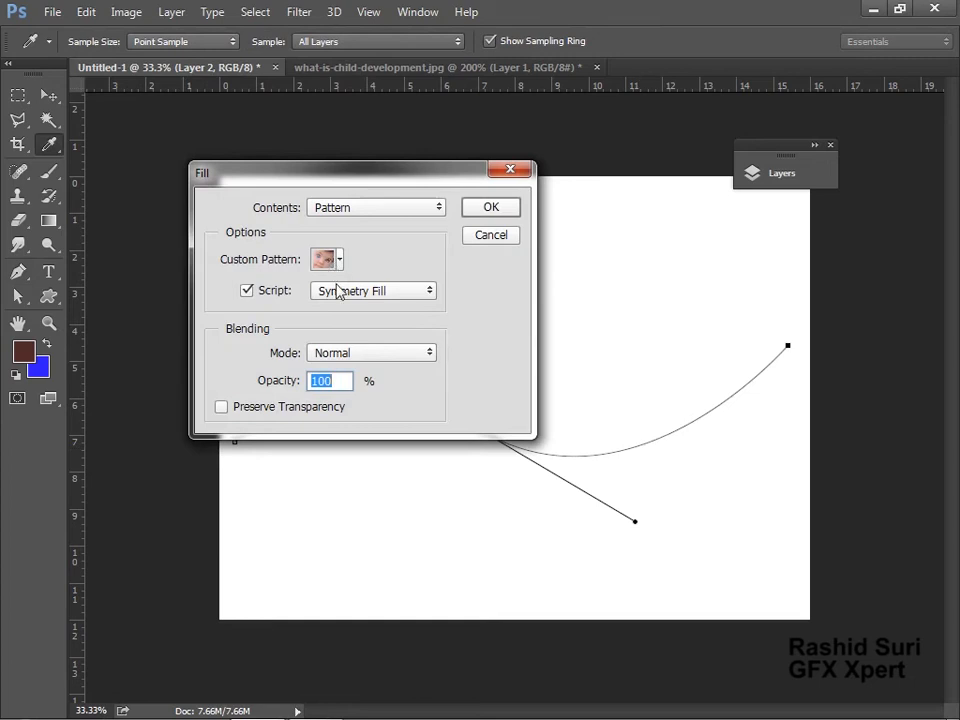
pyautogui.click(377, 292)
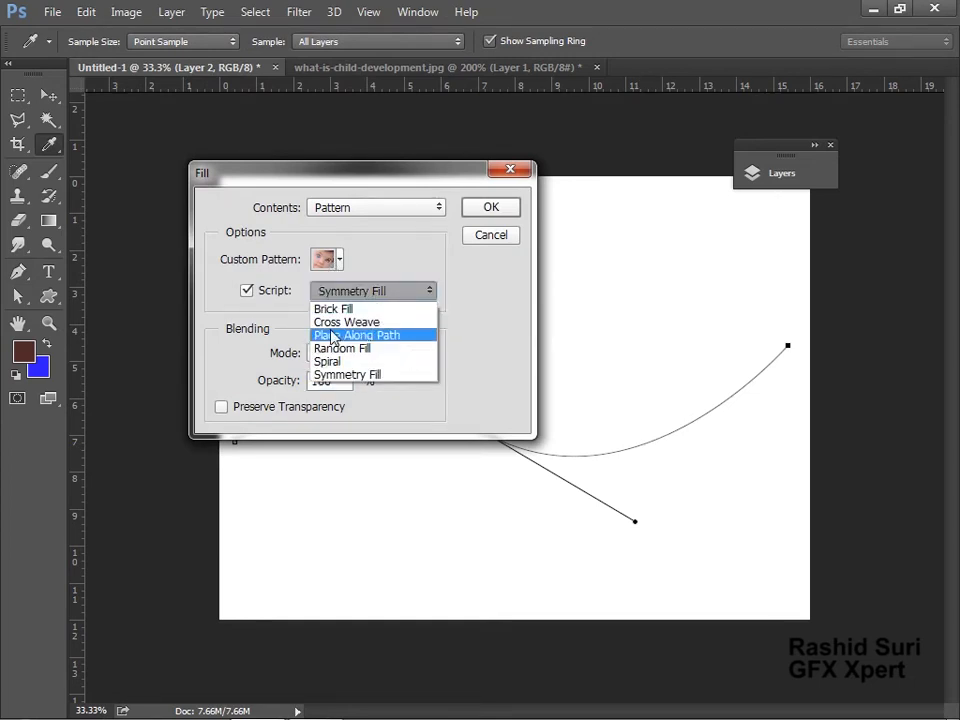
pyautogui.click(414, 335)
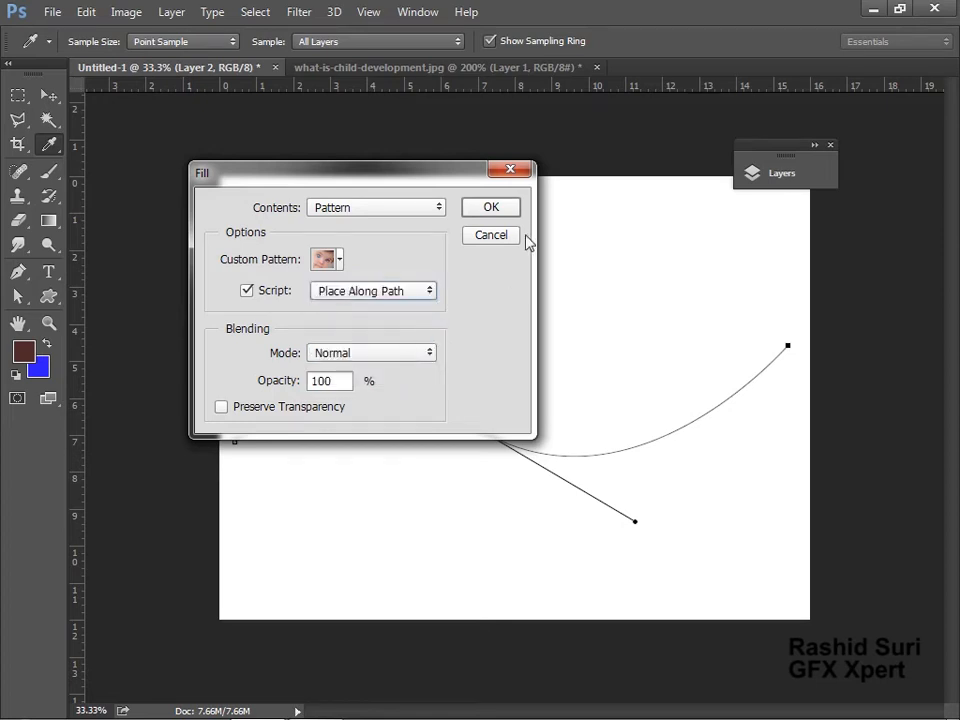
pyautogui.click(505, 212)
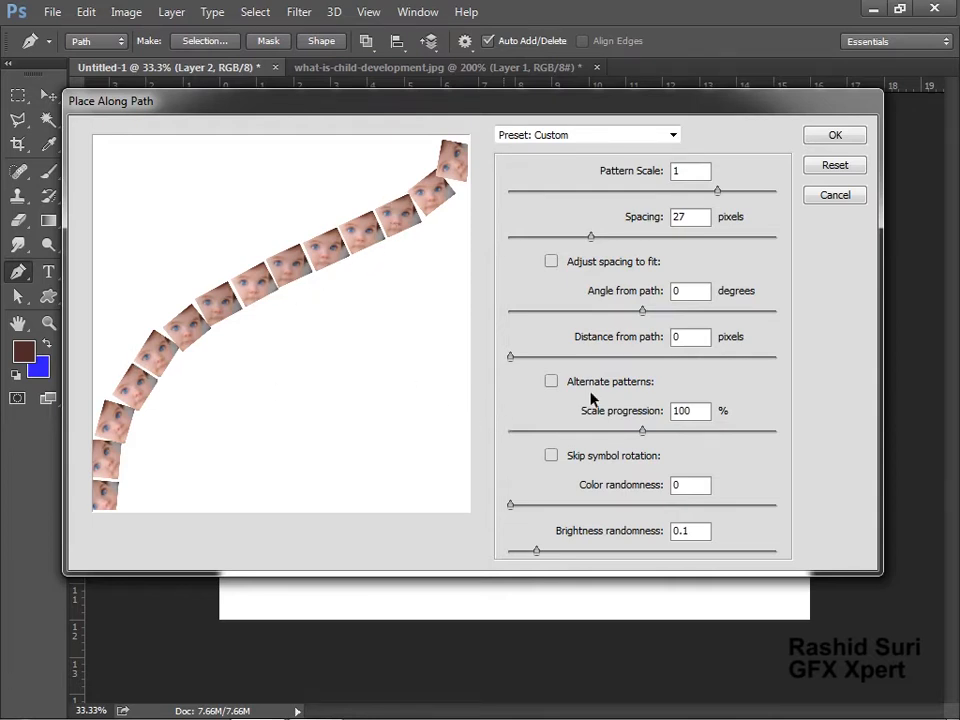
# Preview the Adjust spacing to fit and Alternate patterns options on and off, leaving both disabled
pyautogui.click(551, 261)
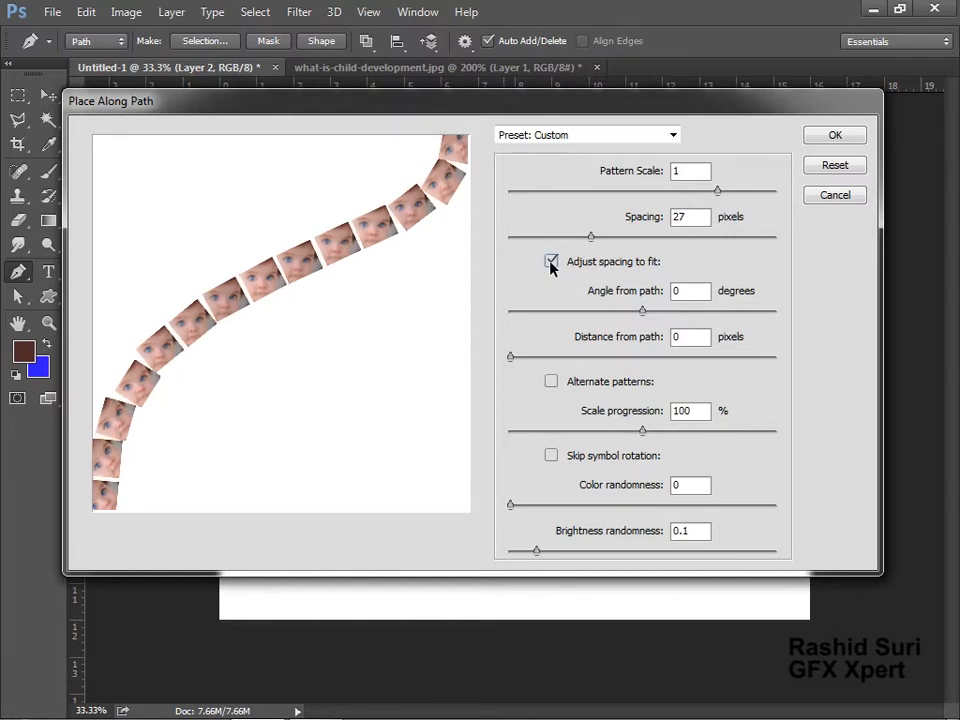
pyautogui.click(551, 262)
pyautogui.click(551, 262)
pyautogui.click(551, 262)
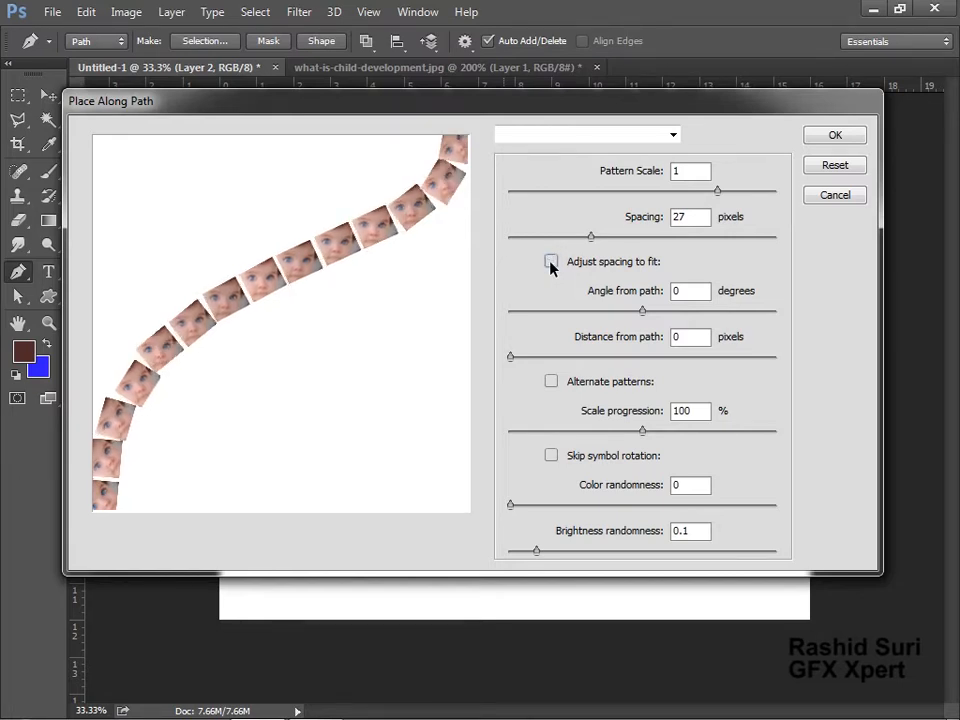
pyautogui.click(551, 382)
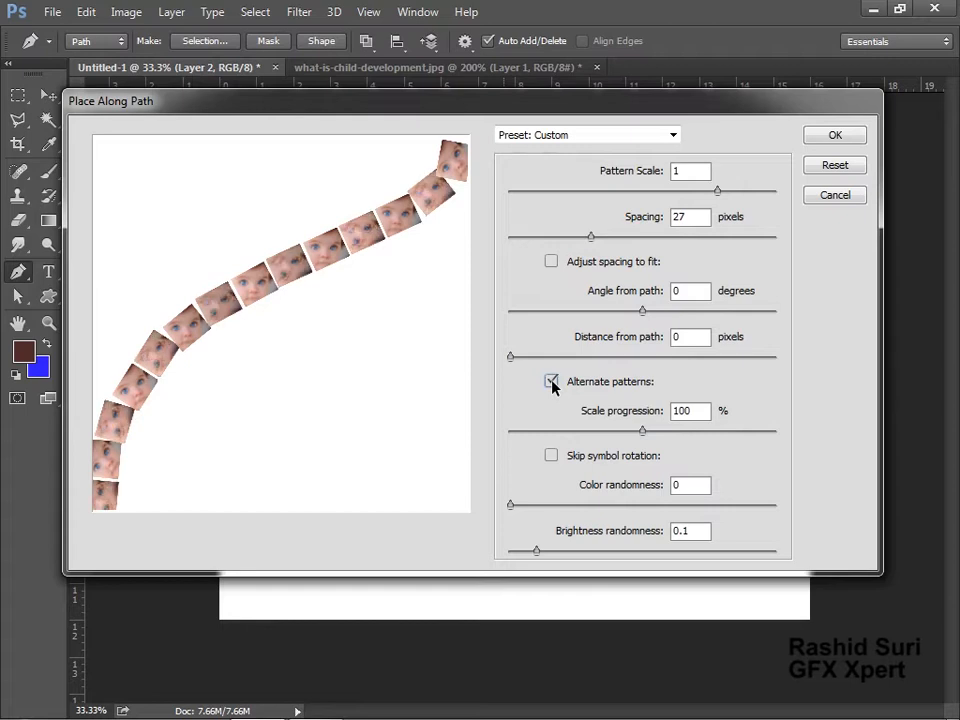
pyautogui.click(552, 383)
pyautogui.click(552, 383)
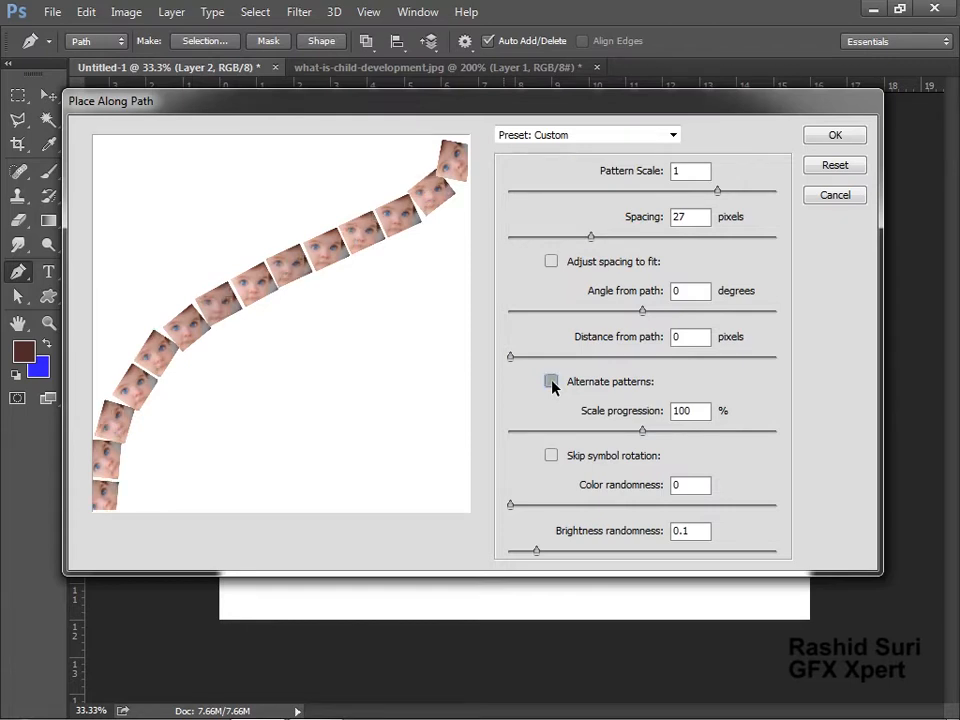
pyautogui.click(552, 383)
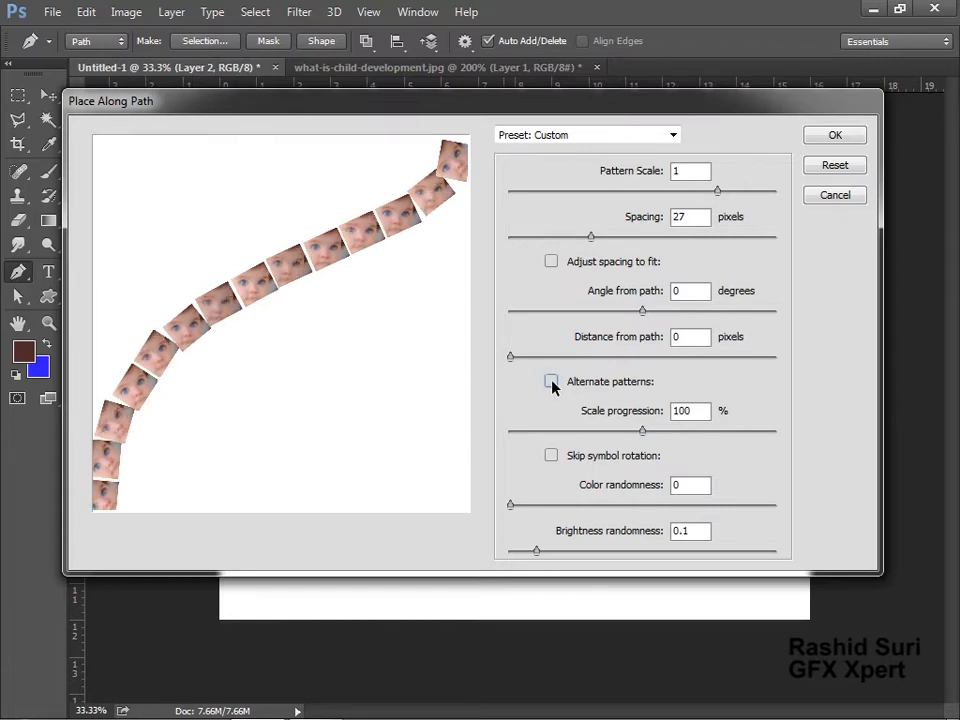
# Preview Skip symbol rotation, disable it again, and apply the Place Along Path fill to Layer 2
pyautogui.click(552, 456)
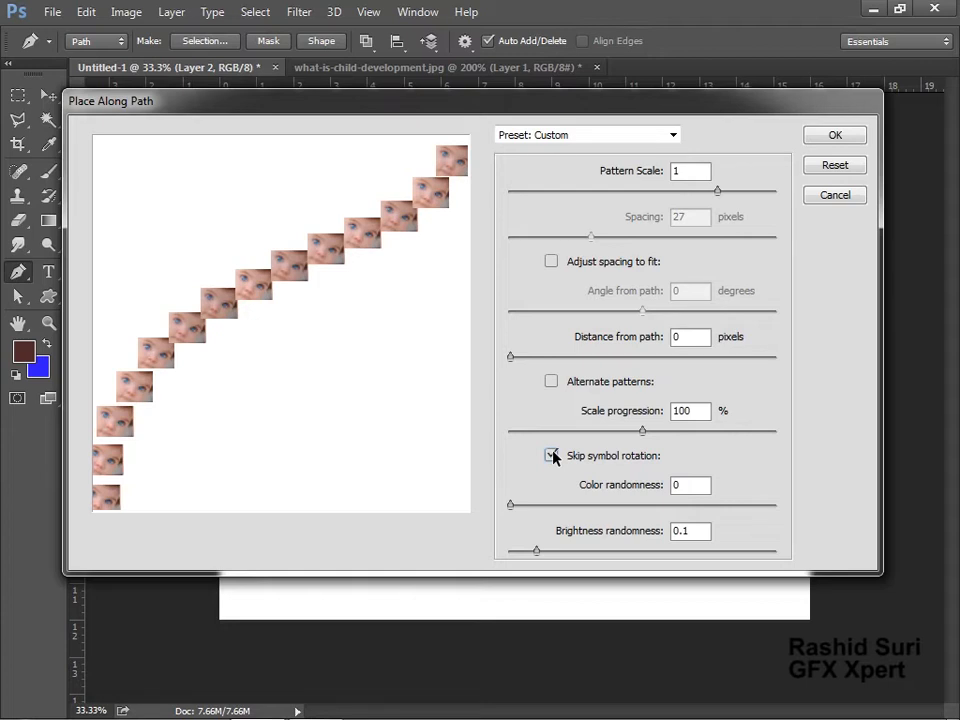
pyautogui.click(551, 455)
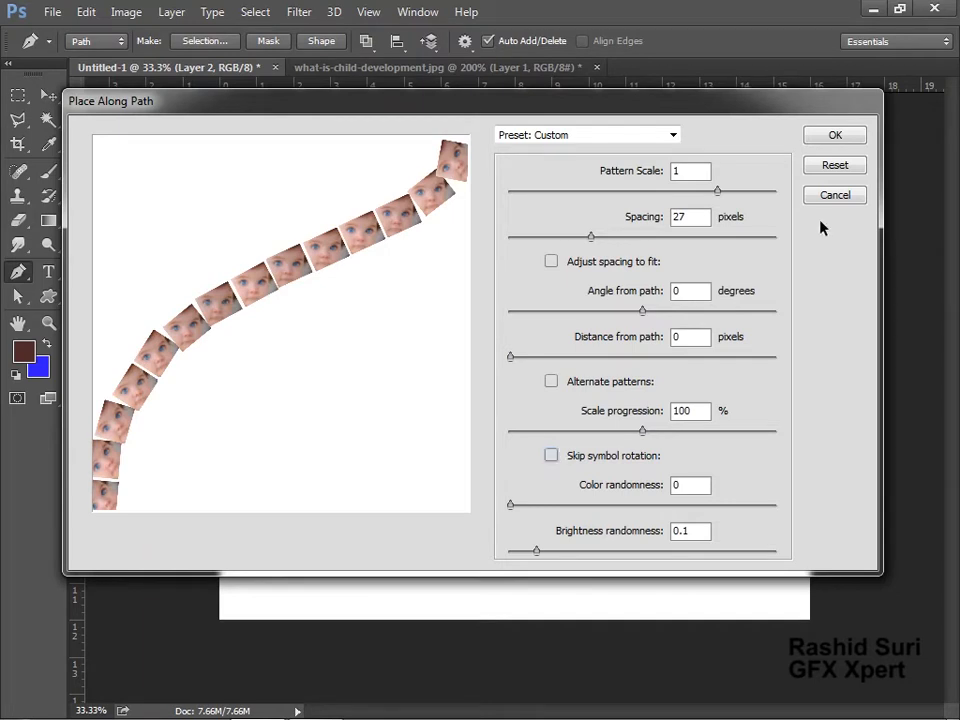
pyautogui.click(812, 143)
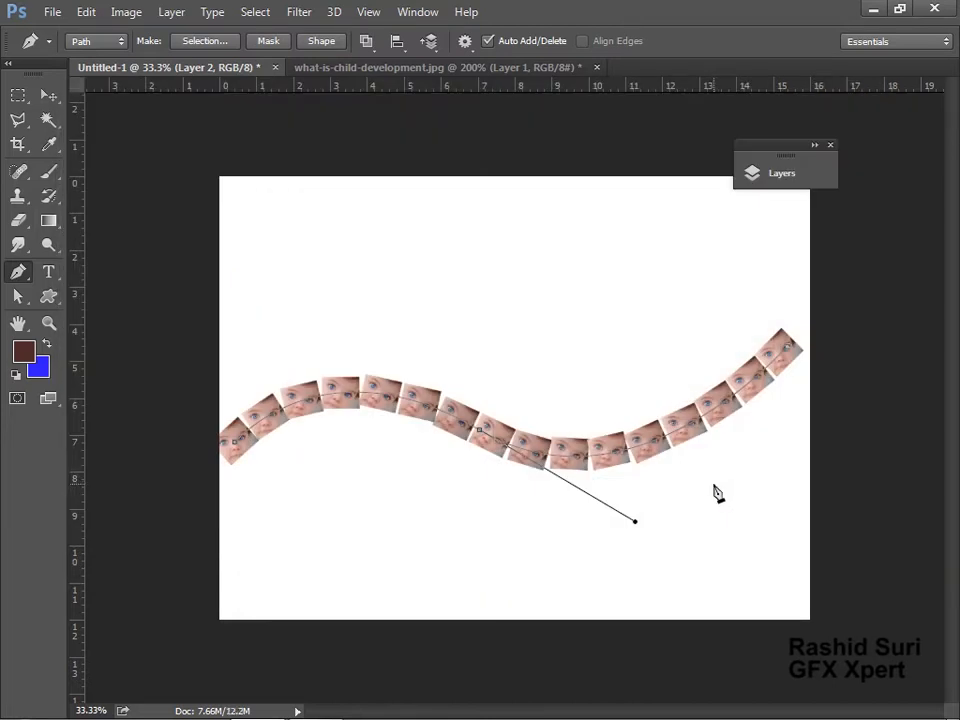
# Deselect Layer 2 and select the curved path as a whole, finishing with the Move tool active
pyautogui.click(49, 96)
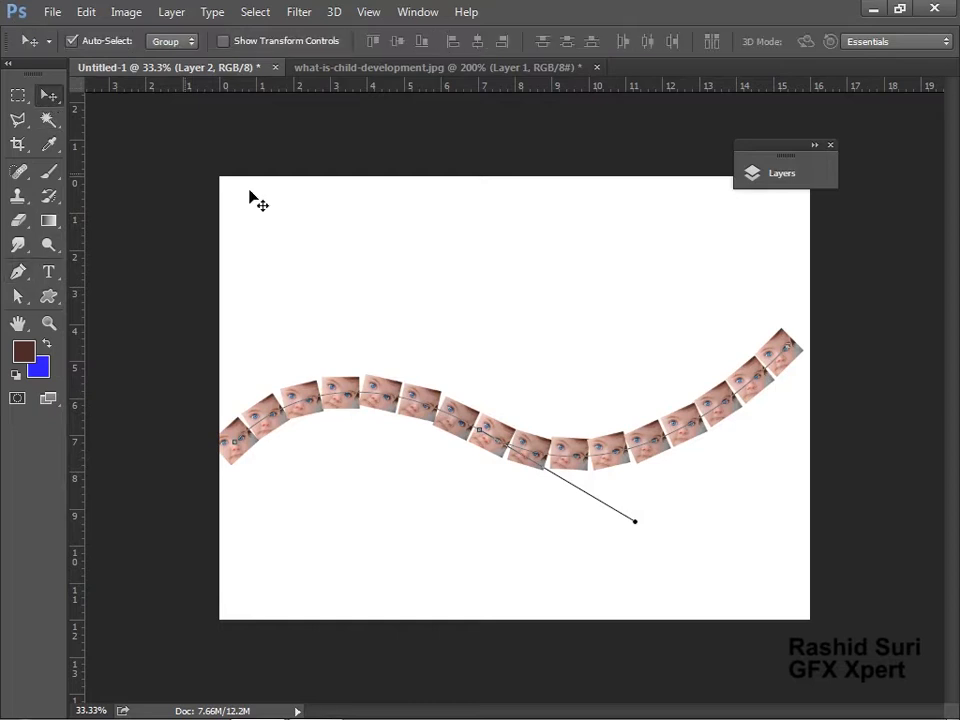
pyautogui.click(258, 191)
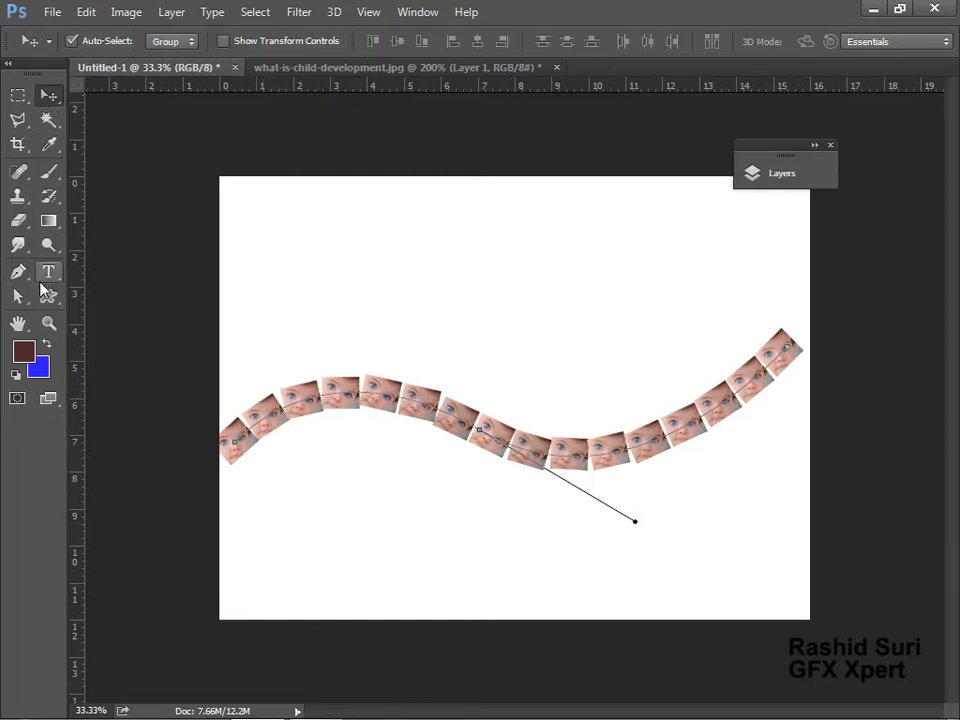
pyautogui.click(17, 300)
pyautogui.click(70, 310)
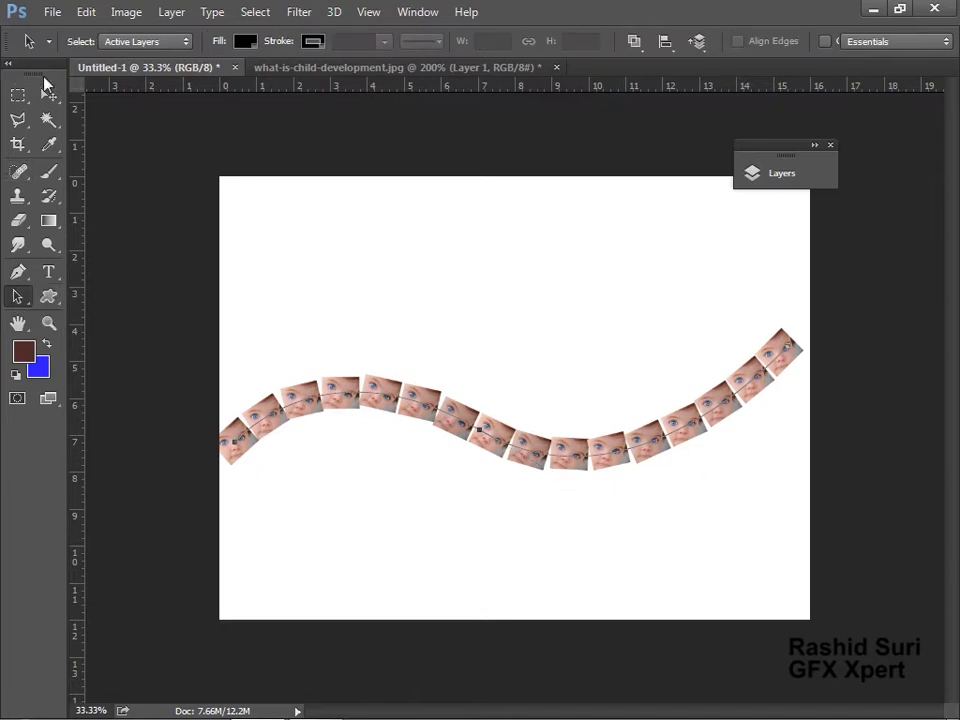
pyautogui.click(48, 98)
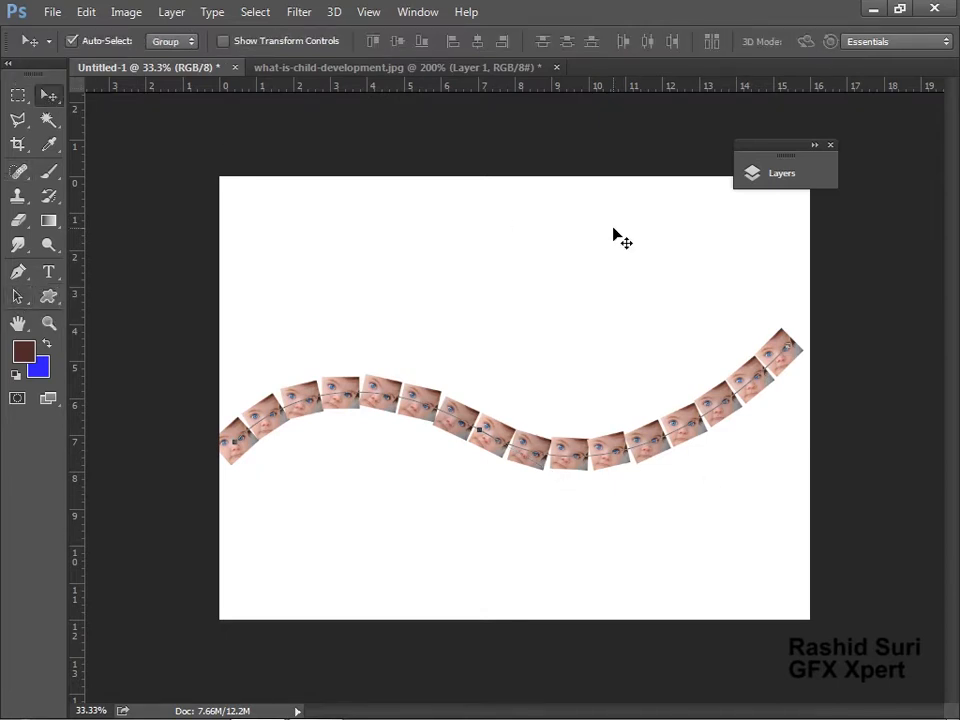
# Switch to the what-is-child-development.jpg document and choose the Elliptical Marquee tool
pyautogui.click(322, 68)
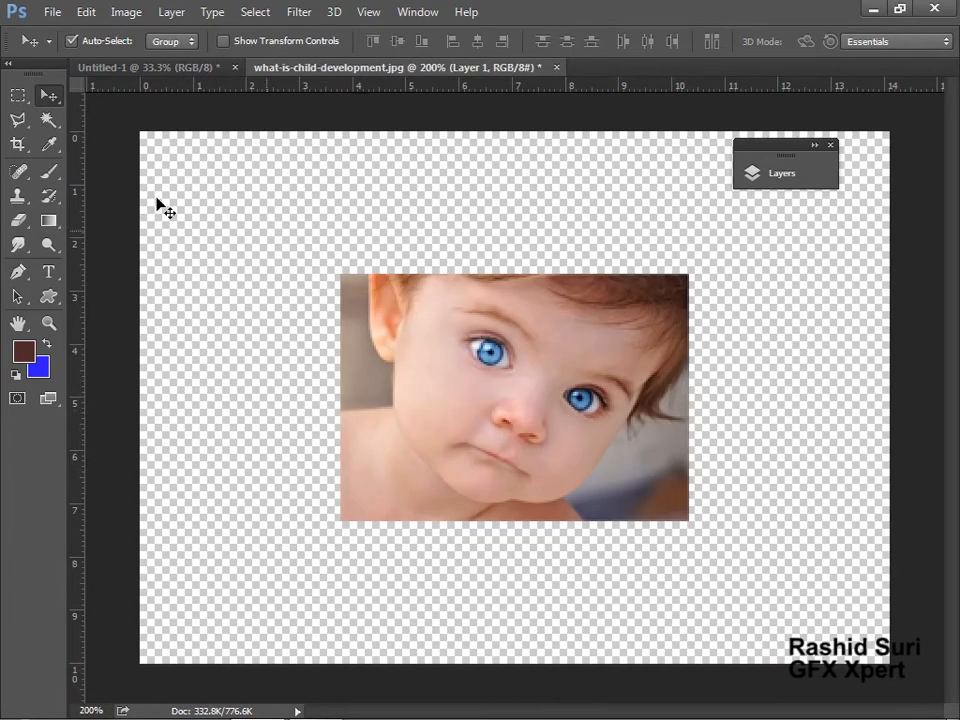
pyautogui.click(15, 97)
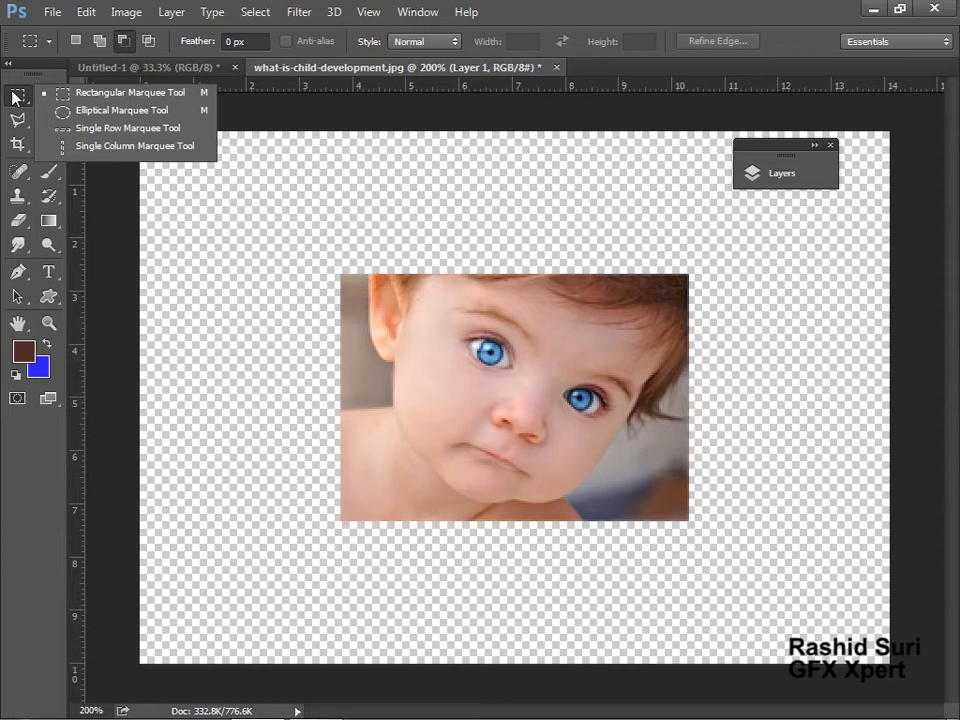
pyautogui.click(130, 110)
# Try an unfeathered elliptical selection of the child's face for defining a pattern, and deselect it
pyautogui.moveTo(443, 320); pyautogui.dragTo(652, 459)
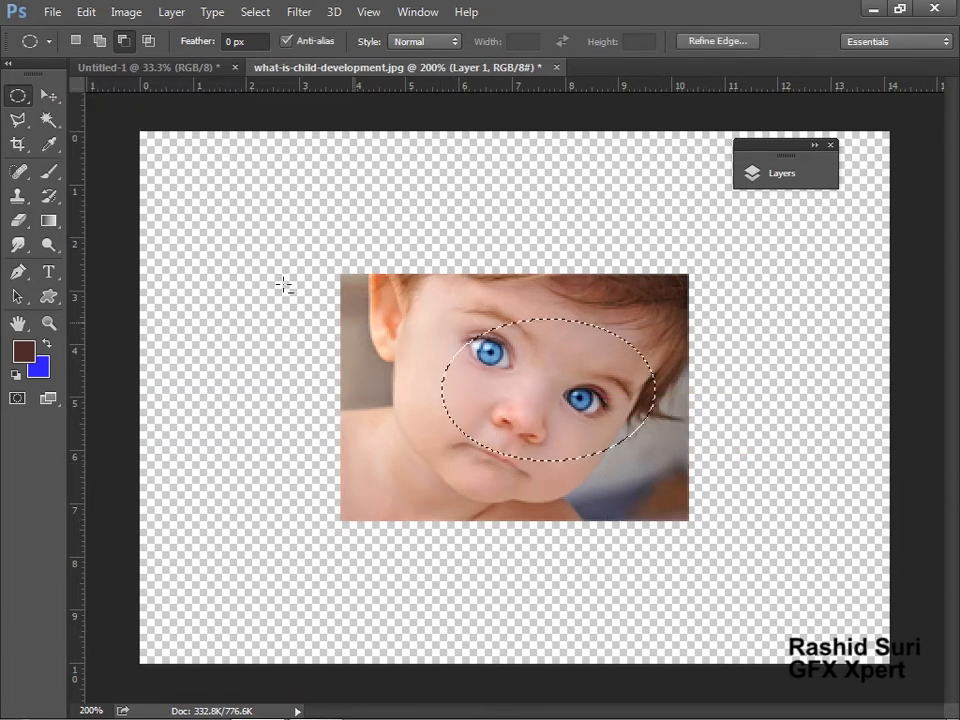
pyautogui.click(87, 13)
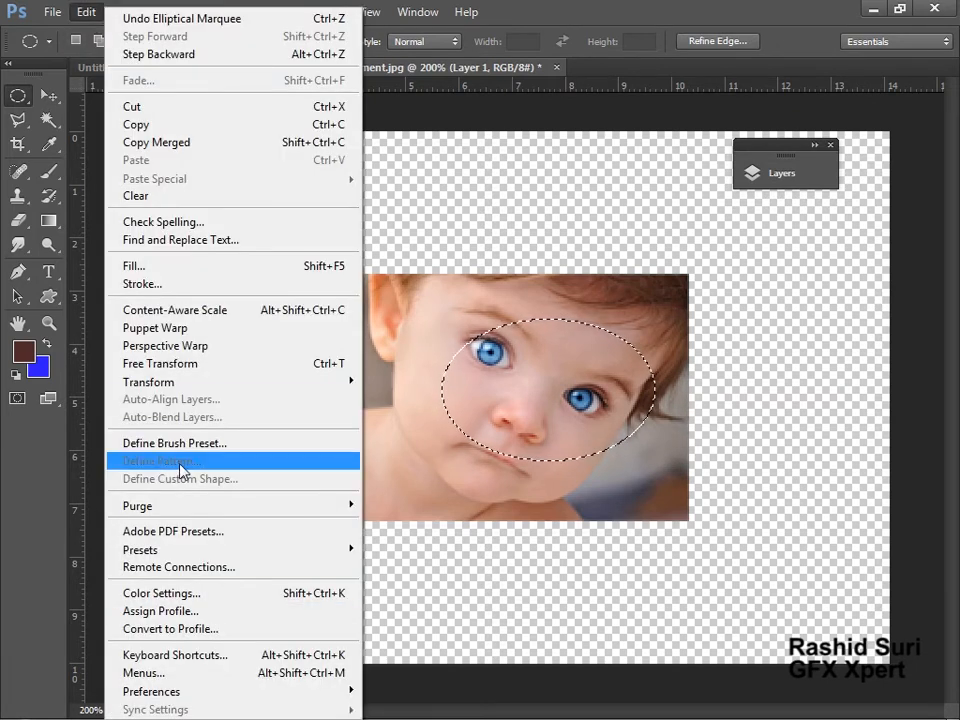
pyautogui.click(82, 16)
pyautogui.hotkey('ctrl', 'd')
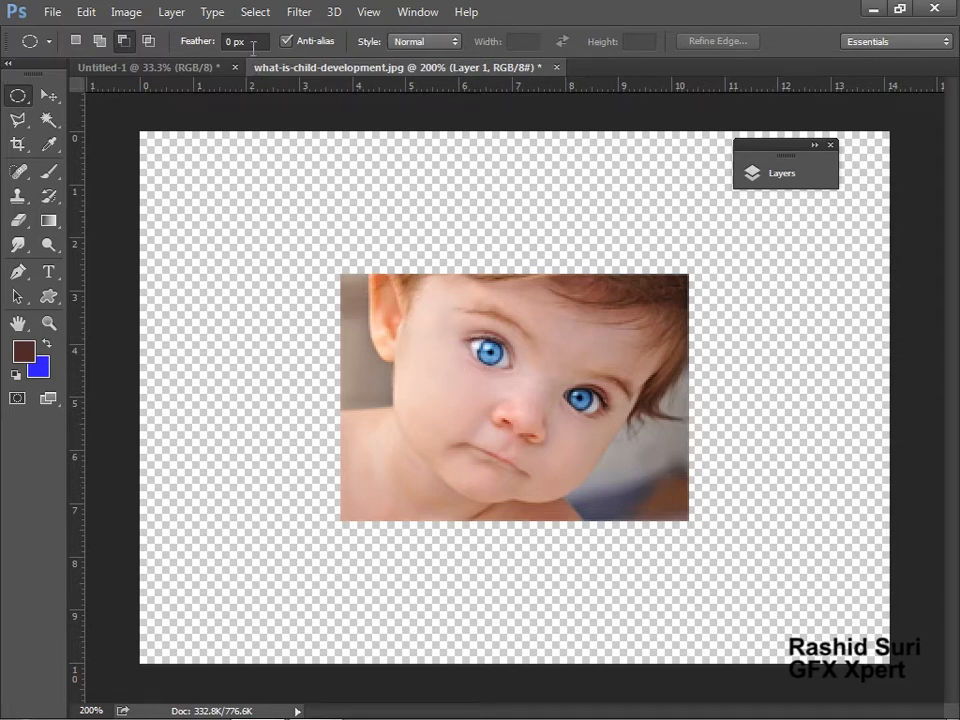
# Set the marquee feather to 20 px and make an elliptical selection covering the child's eyes and nose
pyautogui.click(188, 40)
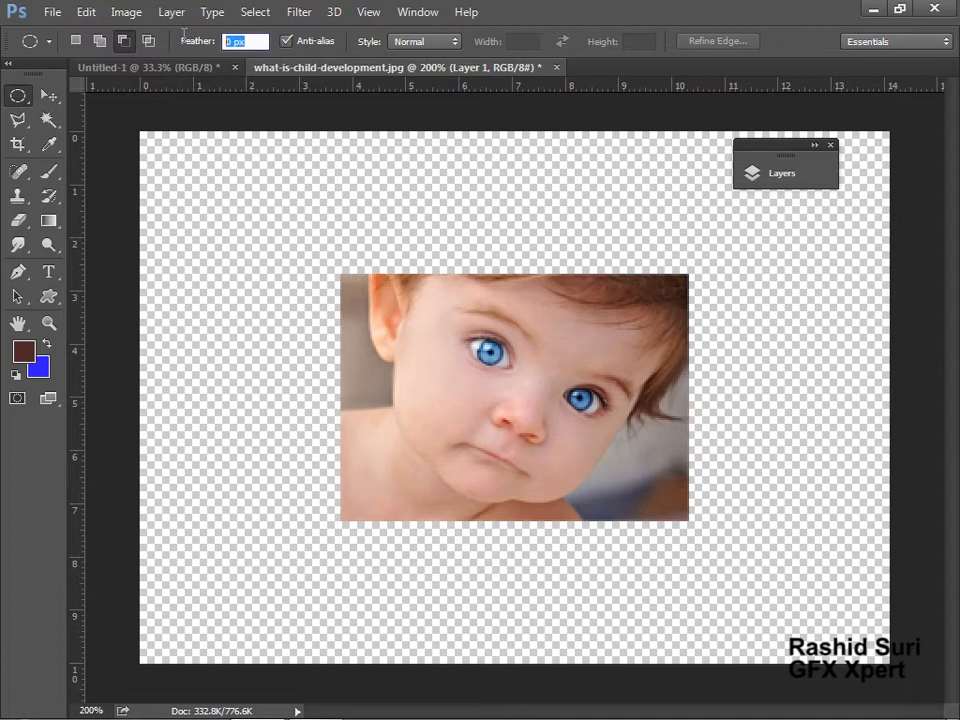
pyautogui.write('20')
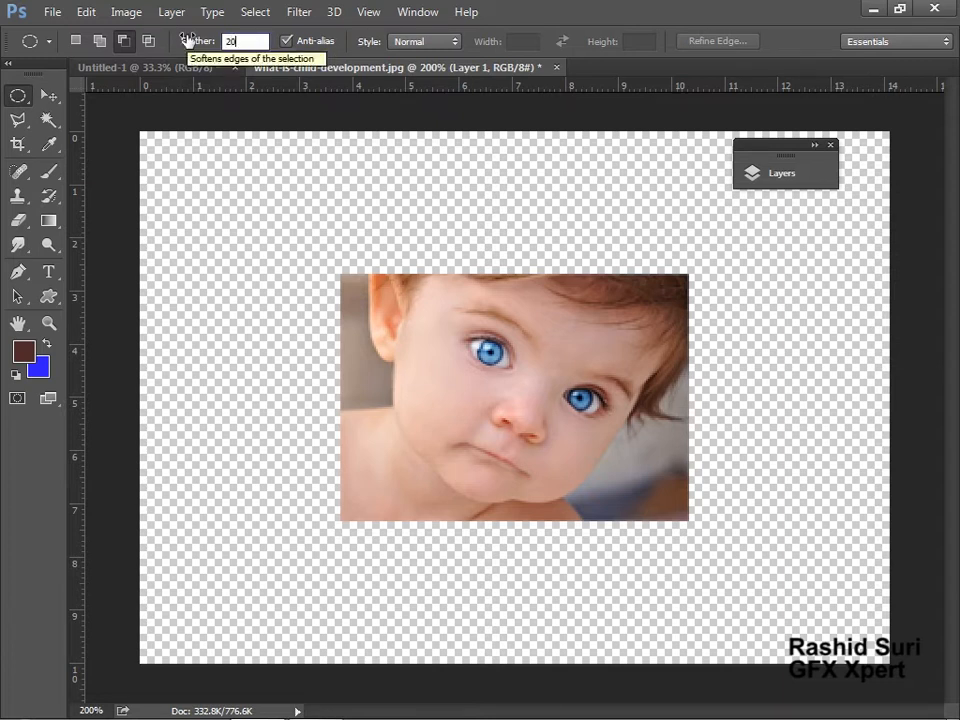
pyautogui.moveTo(433, 298); pyautogui.dragTo(651, 462)
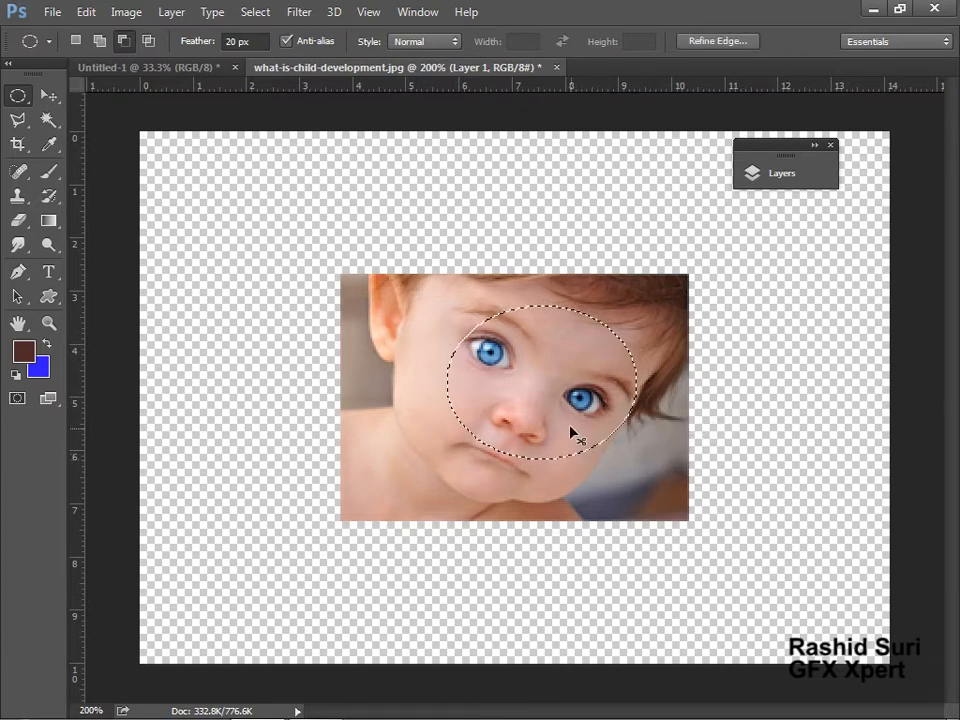
pyautogui.hotkey('ctrl', 'd')
pyautogui.moveTo(422, 295); pyautogui.dragTo(673, 462)
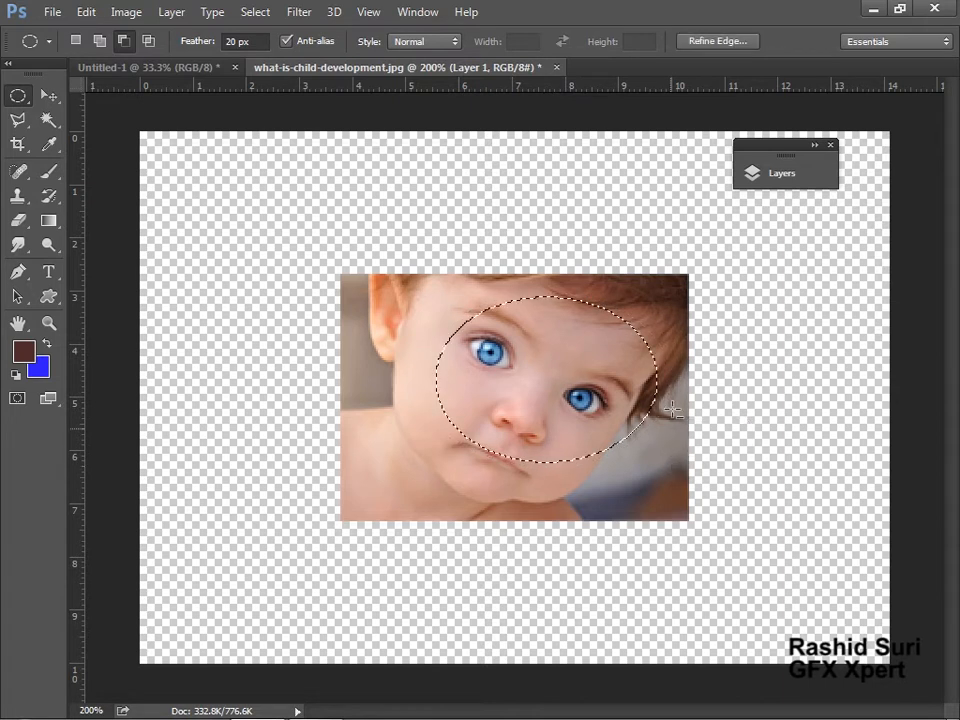
# Transform the elliptical selection over the child's face, rotating it 14.39° and reducing its height to 88.81%
pyautogui.click(242, 17)
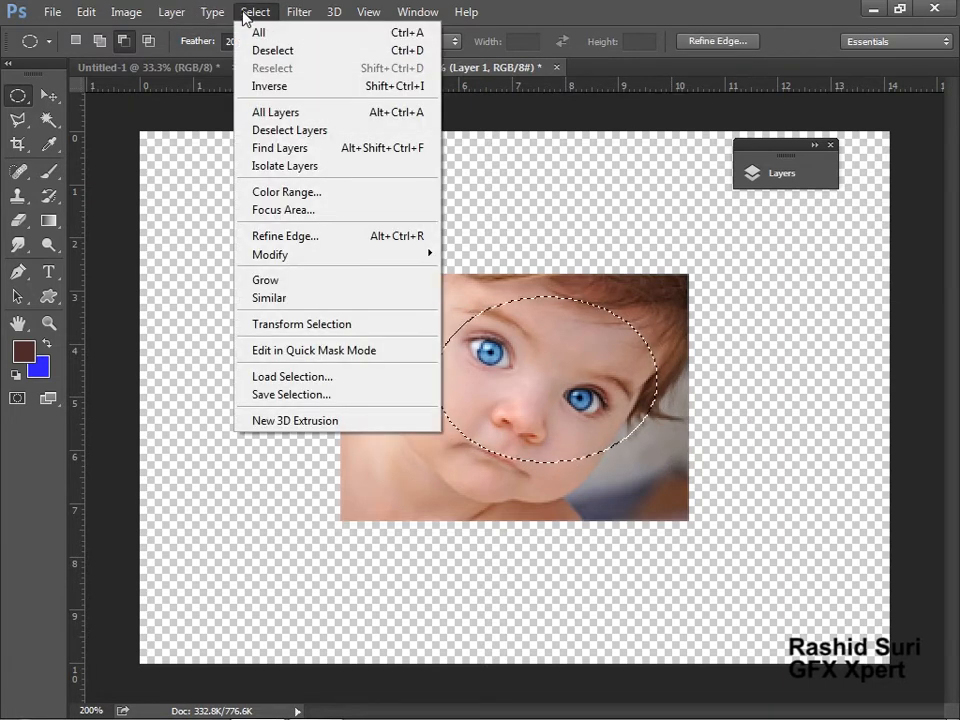
pyautogui.click(286, 328)
pyautogui.moveTo(778, 581); pyautogui.dragTo(727, 642)
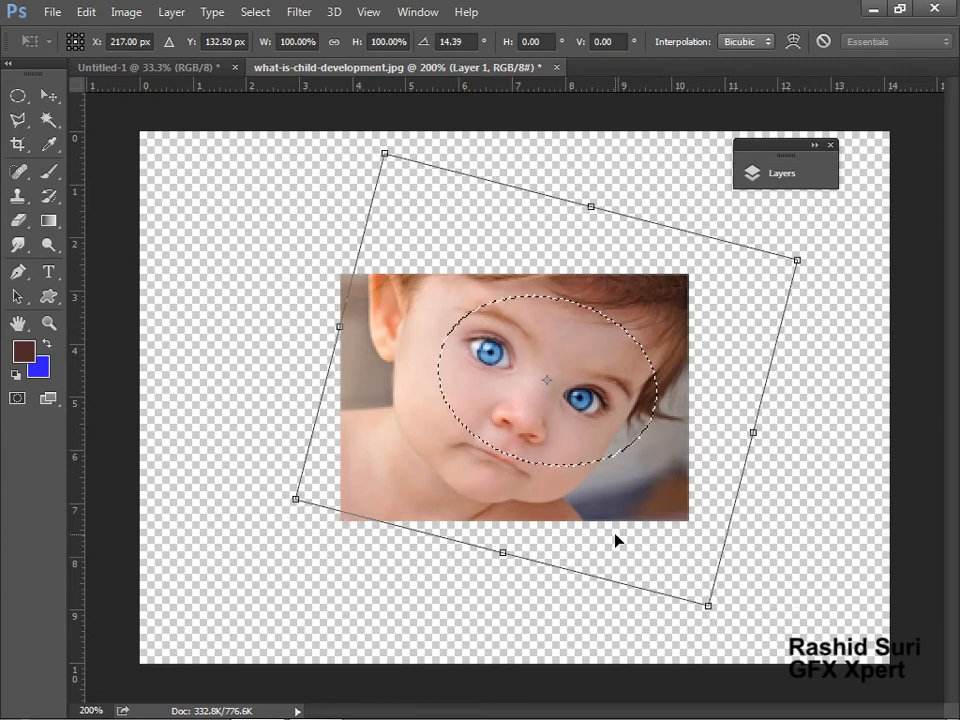
pyautogui.moveTo(588, 467)
pyautogui.mouseDown()
pyautogui.moveTo(579, 458)
pyautogui.moveTo(590, 466)
pyautogui.mouseUp()
pyautogui.moveTo(501, 560); pyautogui.dragTo(508, 536)
pyautogui.moveTo(580, 204); pyautogui.dragTo(575, 220)
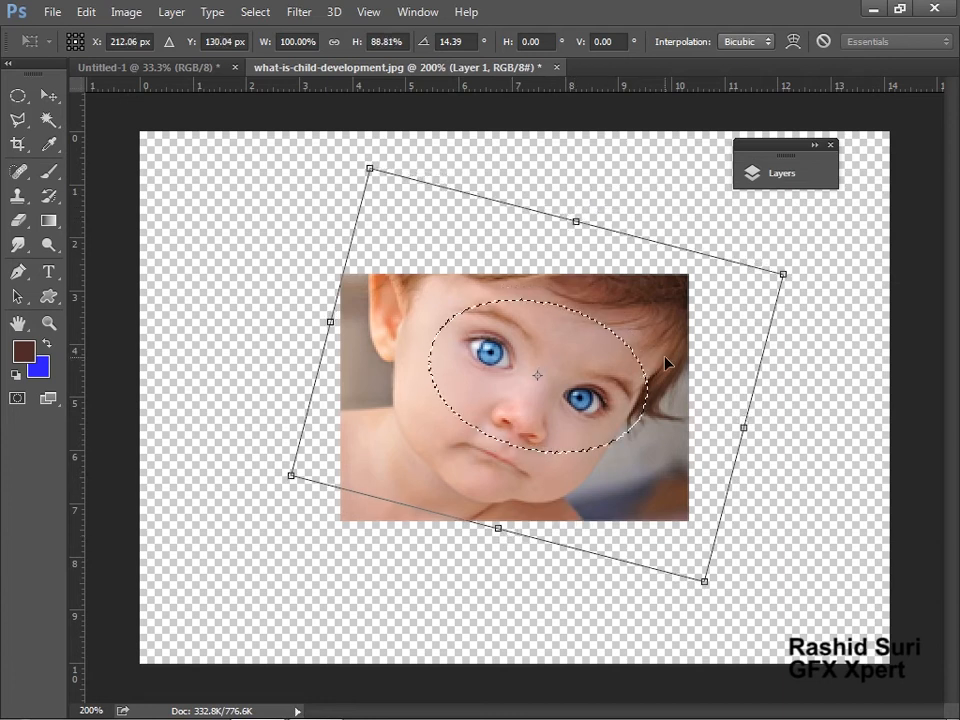
pyautogui.press('Return')
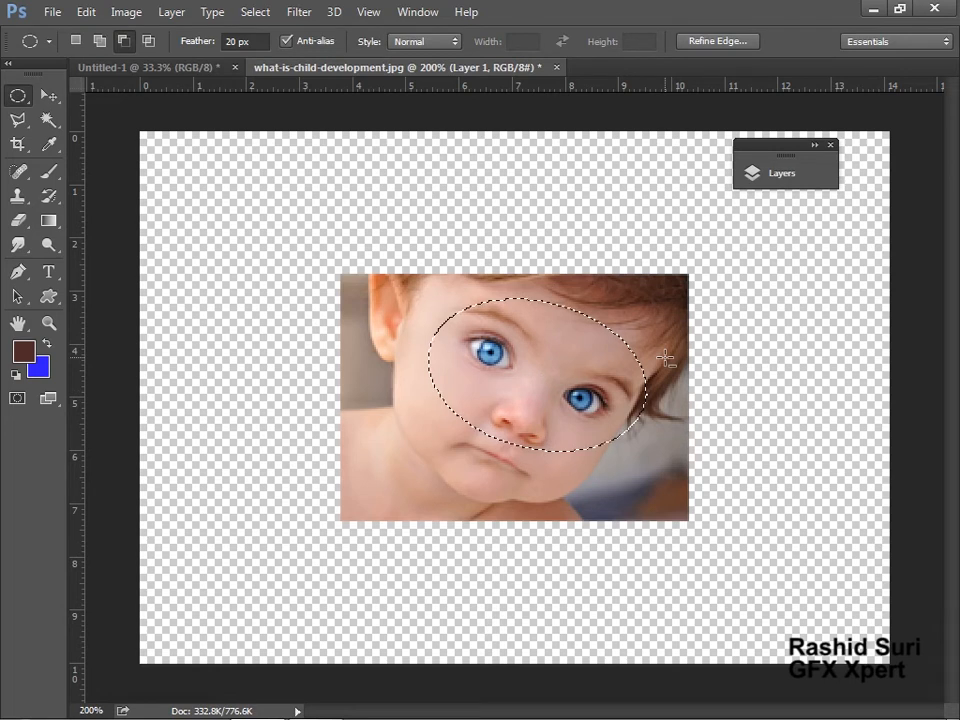
# Copy the feathered face selection and paste it into a new 186 × 132 pixel white document at 72 pixels/inch
pyautogui.click(87, 13)
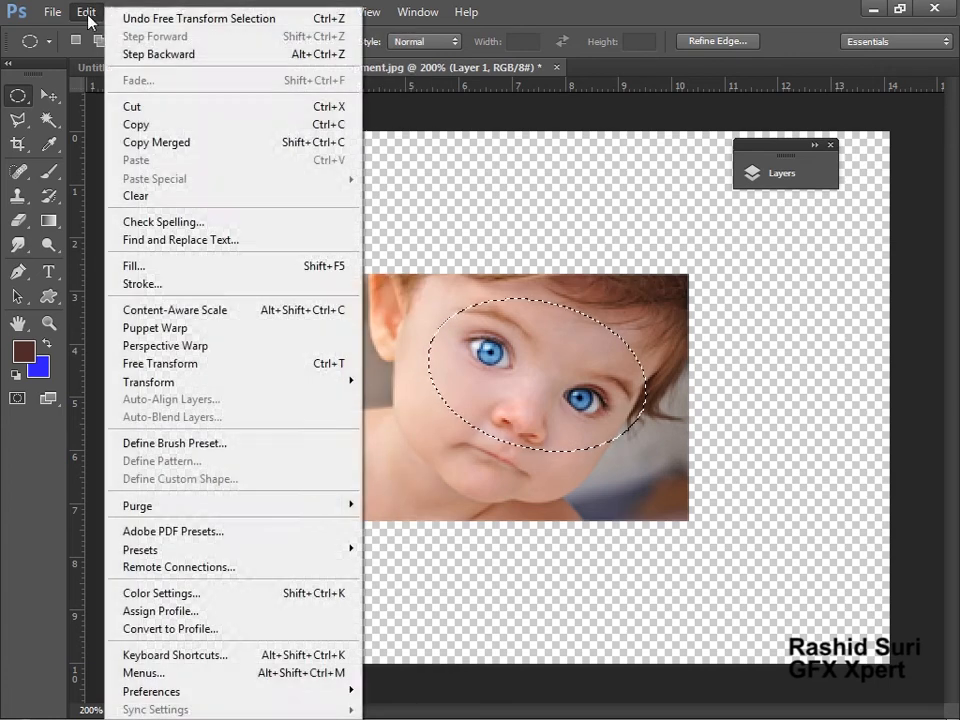
pyautogui.click(88, 15)
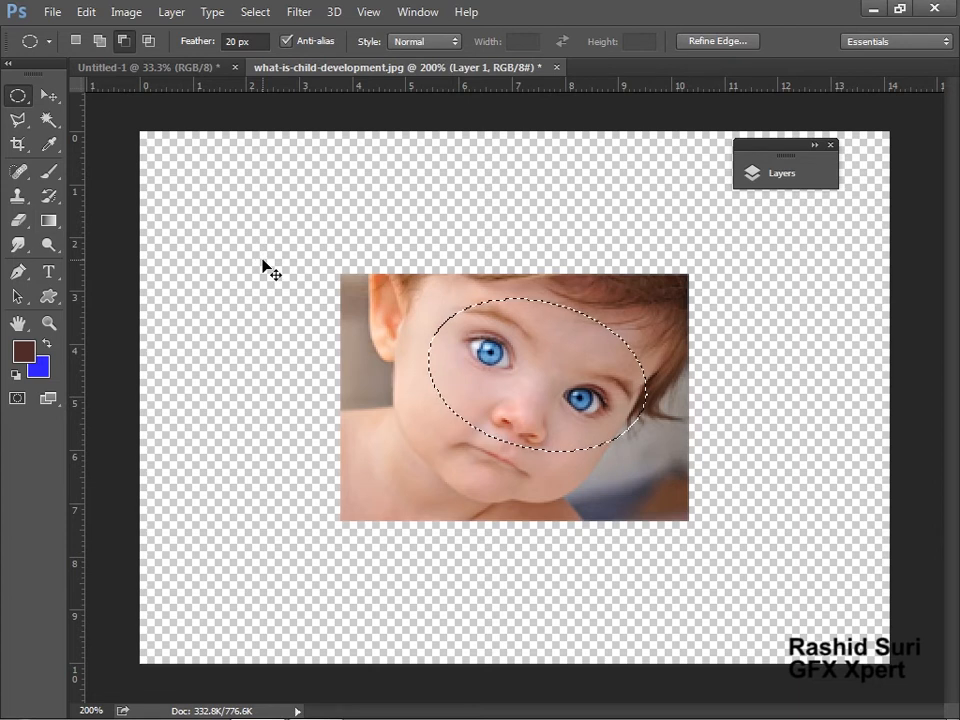
pyautogui.hotkey('ctrl', 'n')
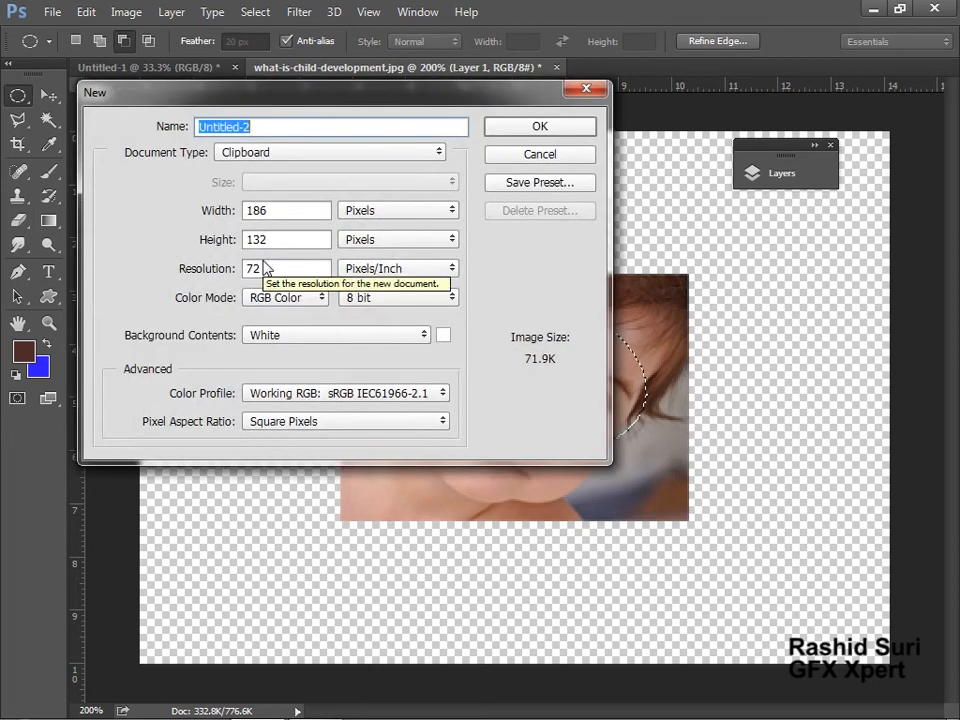
pyautogui.press('Return')
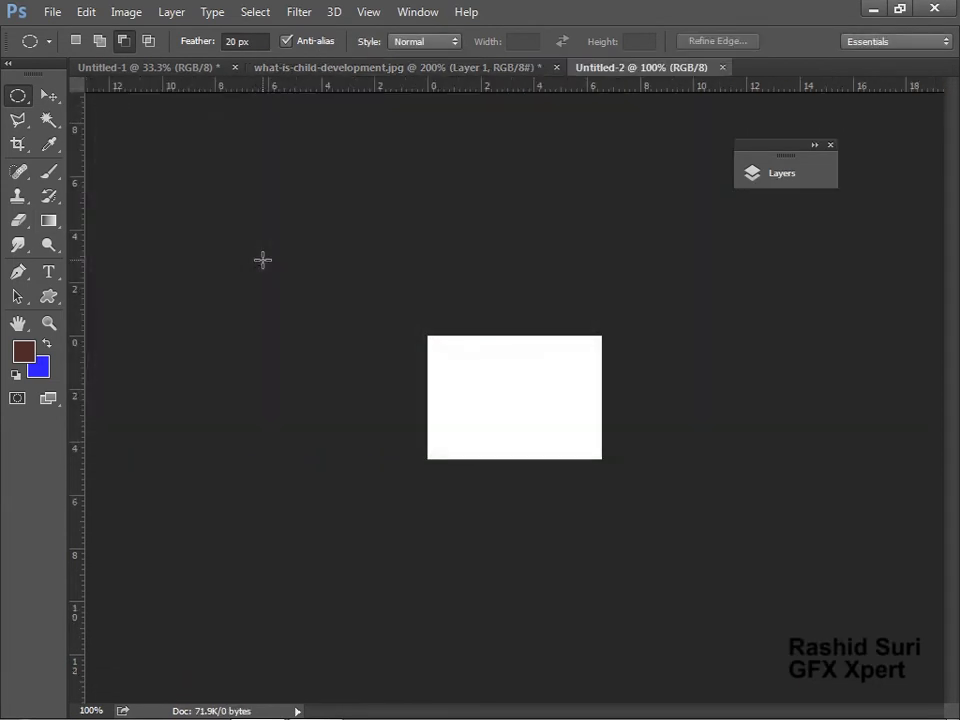
pyautogui.hotkey('ctrl', 'v')
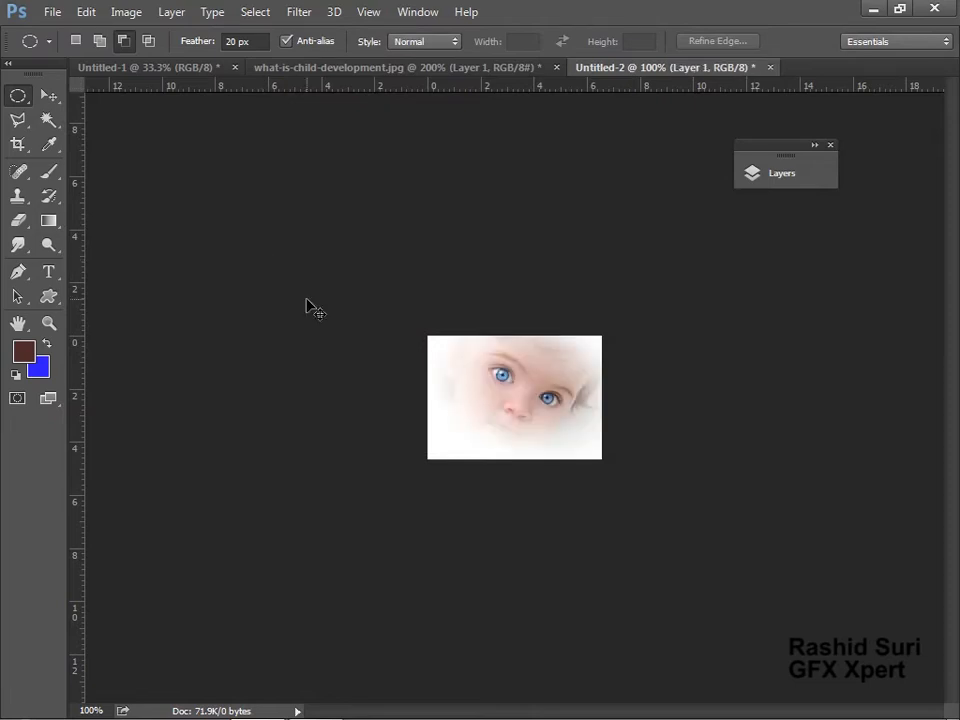
pyautogui.keyDown('ctrl'); pyautogui.click(565, 431); pyautogui.keyUp('ctrl')
pyautogui.keyDown('ctrl'); pyautogui.click(566, 416); pyautogui.keyUp('ctrl')
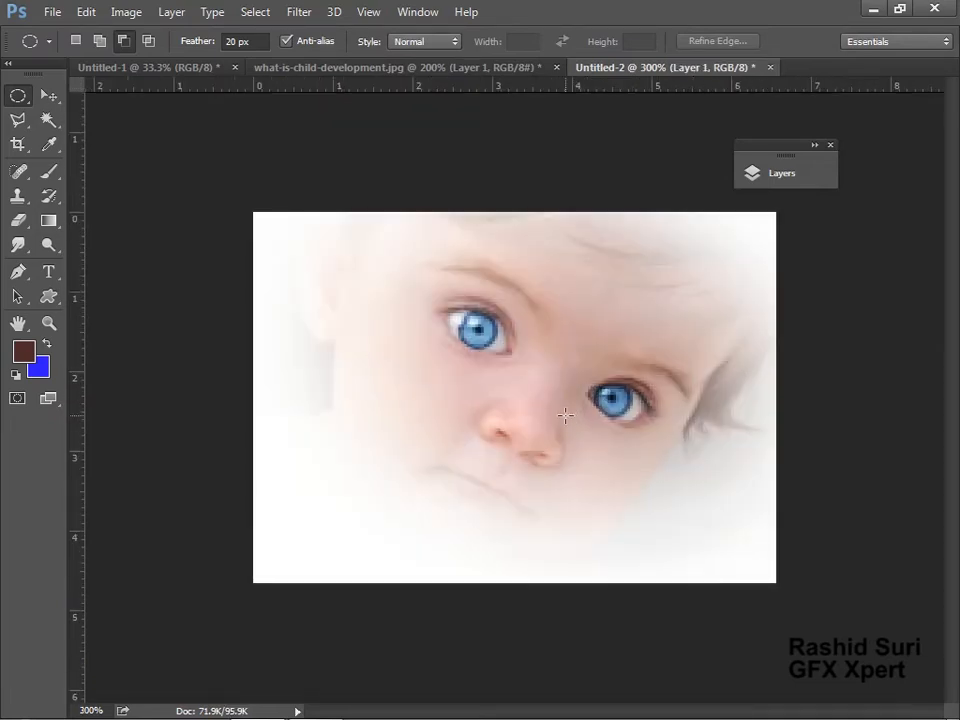
# Display the layers and examine the face's feathered edges by hiding and reshowing the Background layer
pyautogui.click(772, 178)
pyautogui.moveTo(658, 165); pyautogui.dragTo(866, 152)
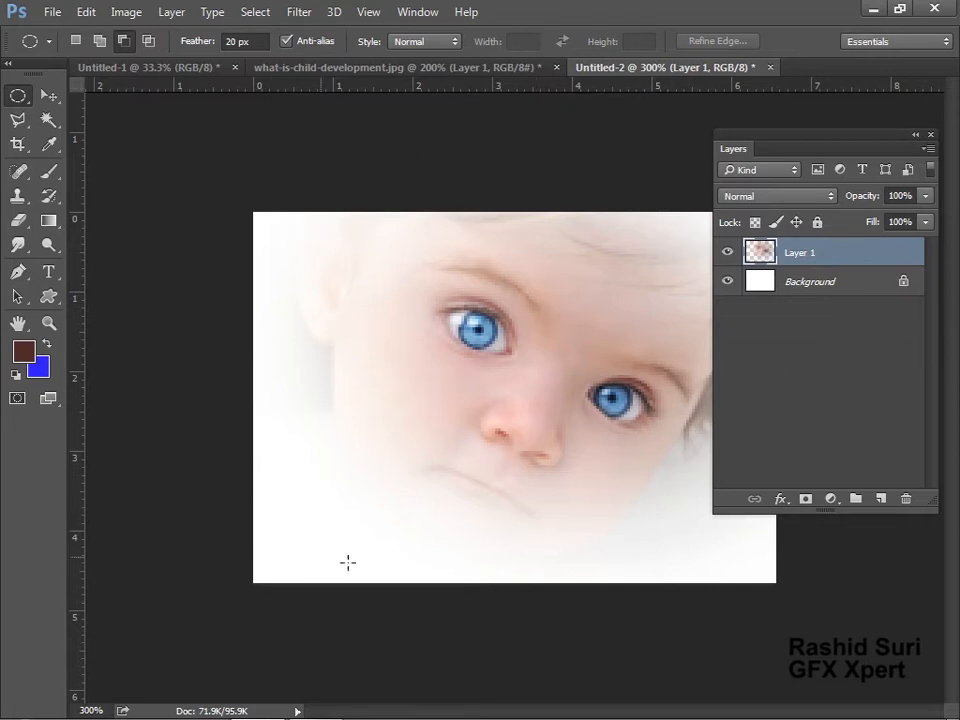
pyautogui.click(728, 283)
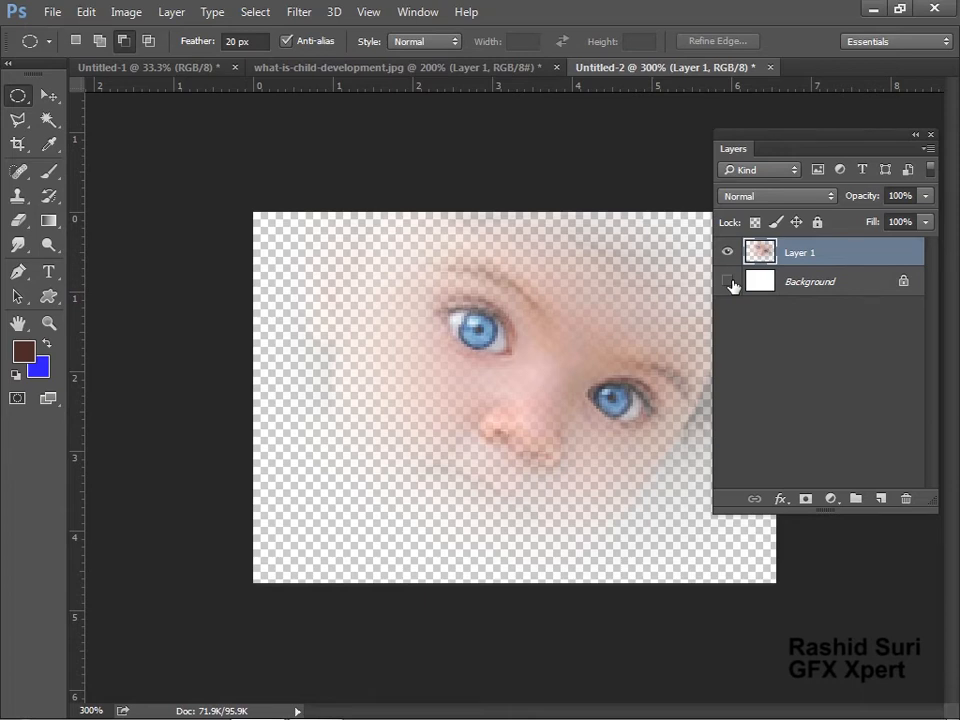
pyautogui.click(728, 282)
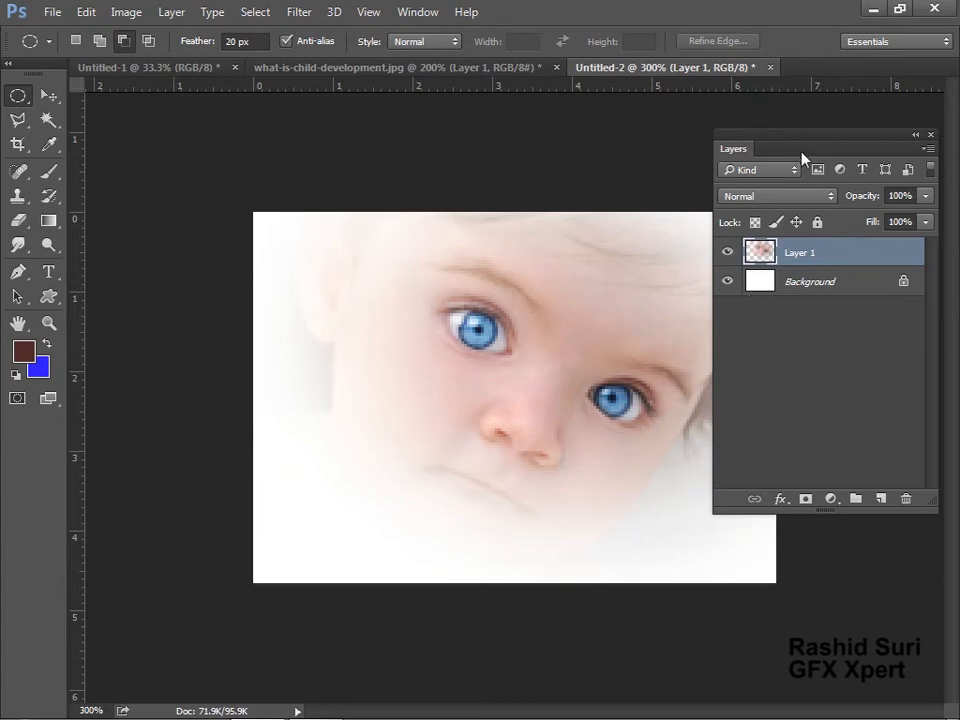
pyautogui.moveTo(810, 139); pyautogui.dragTo(849, 146)
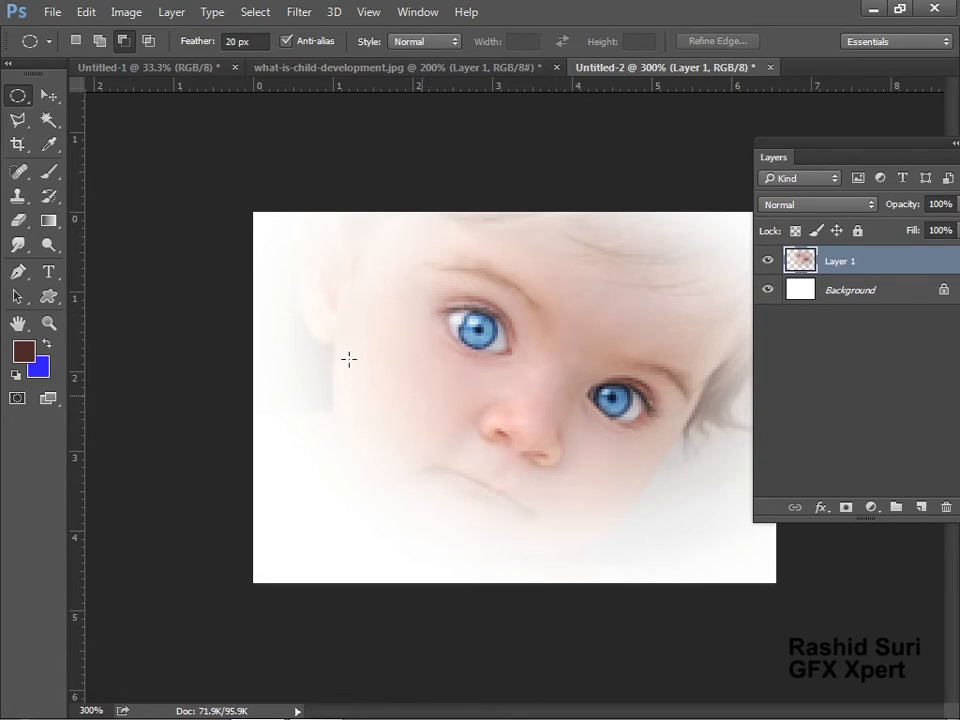
# Define the feathered face image as a pattern named child1
pyautogui.click(87, 14)
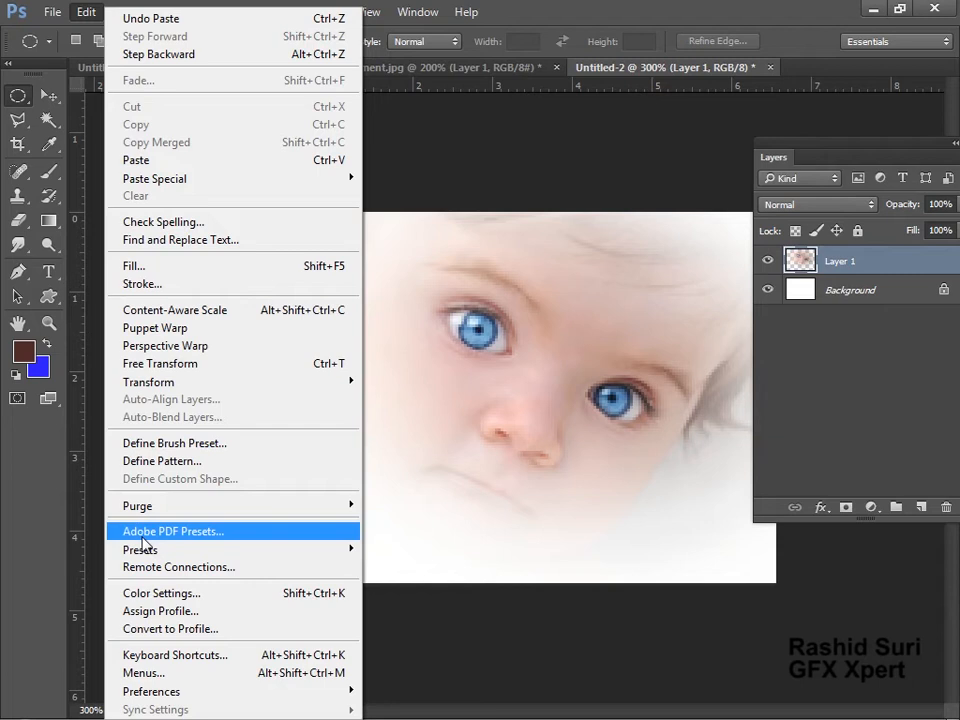
pyautogui.click(198, 464)
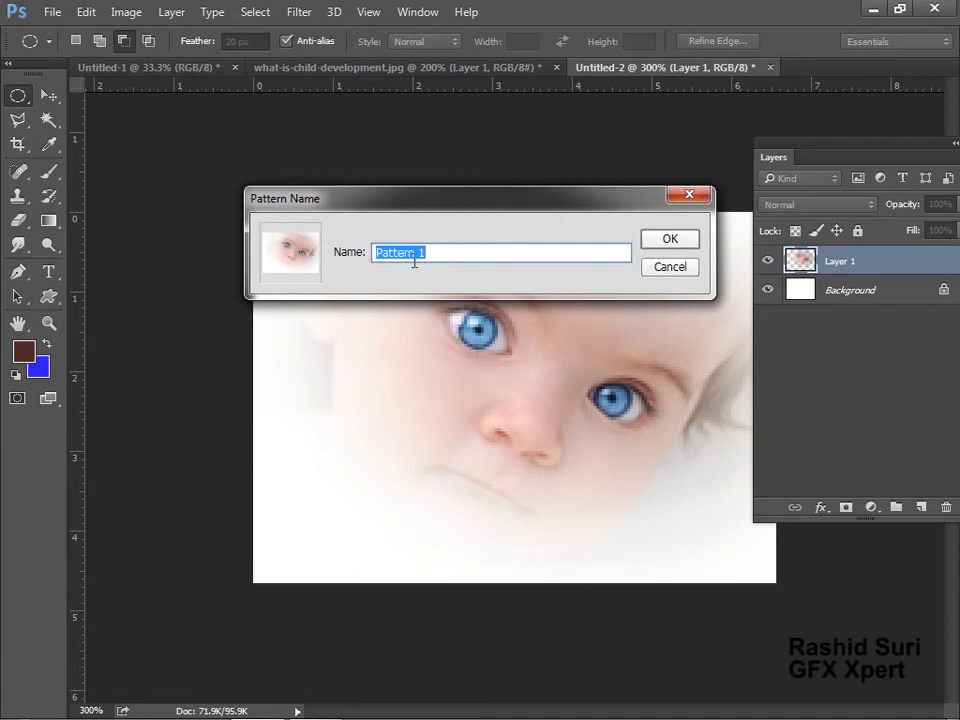
pyautogui.write('child1')
pyautogui.click(668, 240)
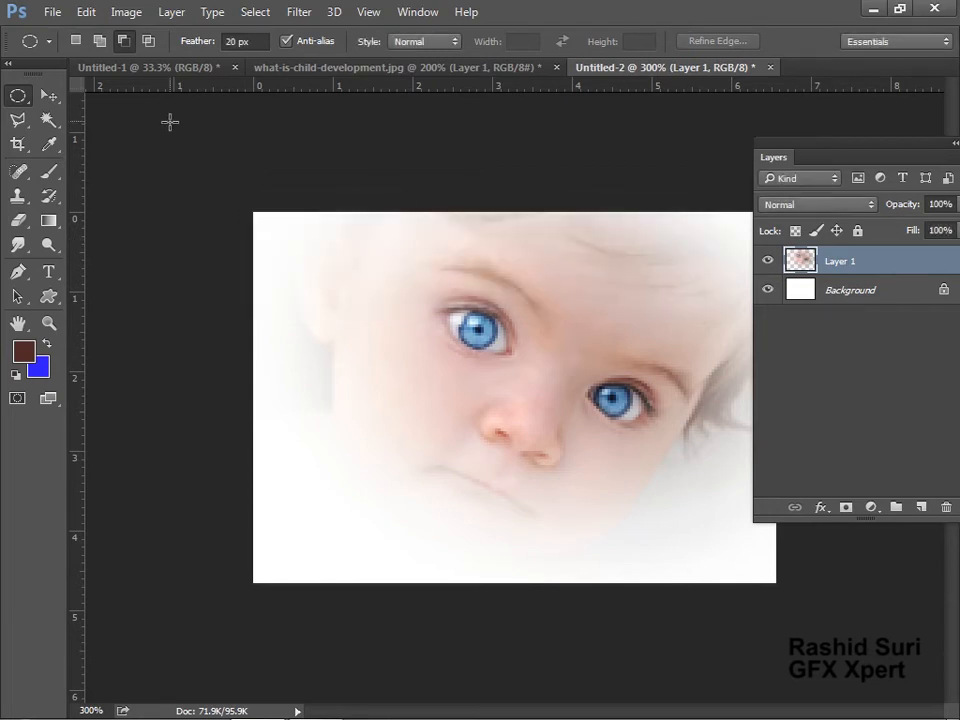
# Switch to the Untitled-1 document, hide Layer 2, and add a new empty layer above it
pyautogui.click(383, 70)
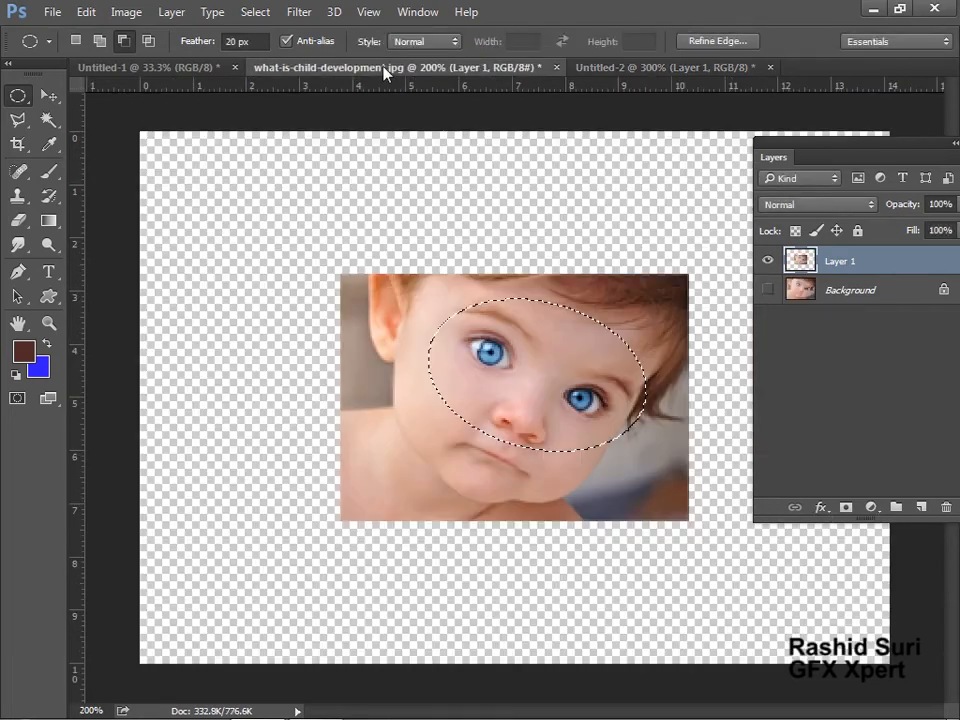
pyautogui.click(133, 72)
pyautogui.click(767, 260)
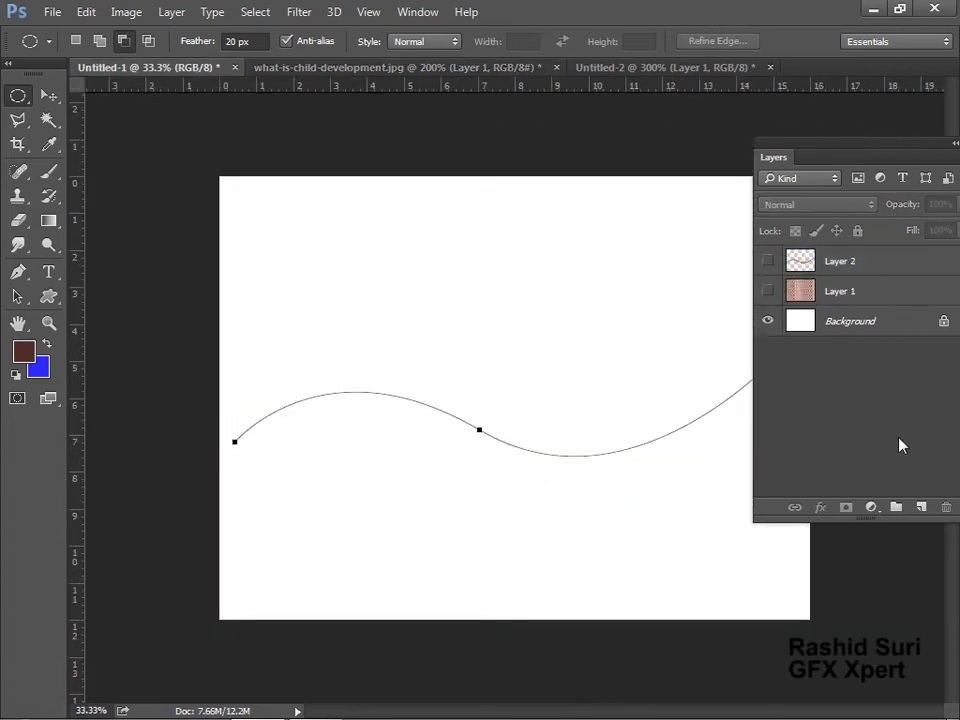
pyautogui.click(921, 507)
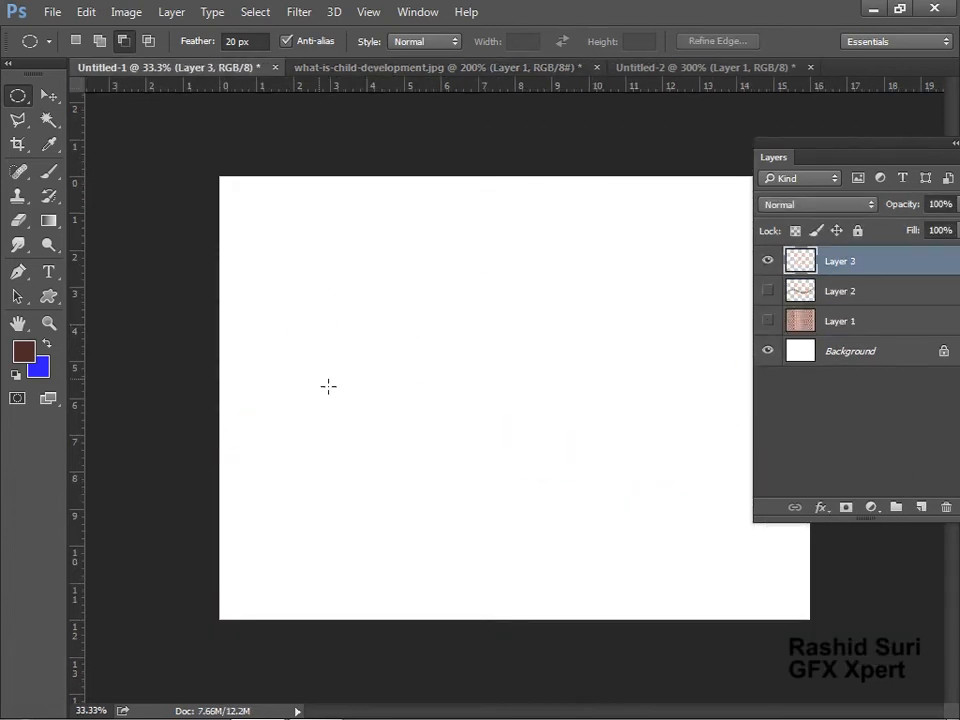
# Fill Layer 3 with the feathered face pattern in Normal mode at 100% opacity, with the script option turned off
pyautogui.click(86, 12)
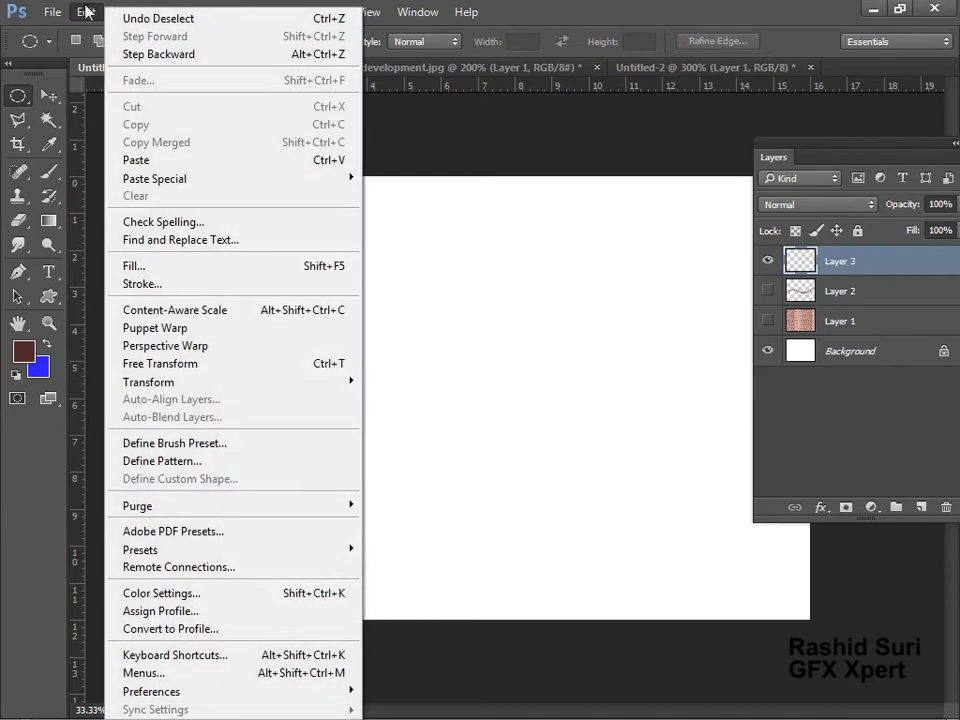
pyautogui.click(160, 266)
pyautogui.click(333, 262)
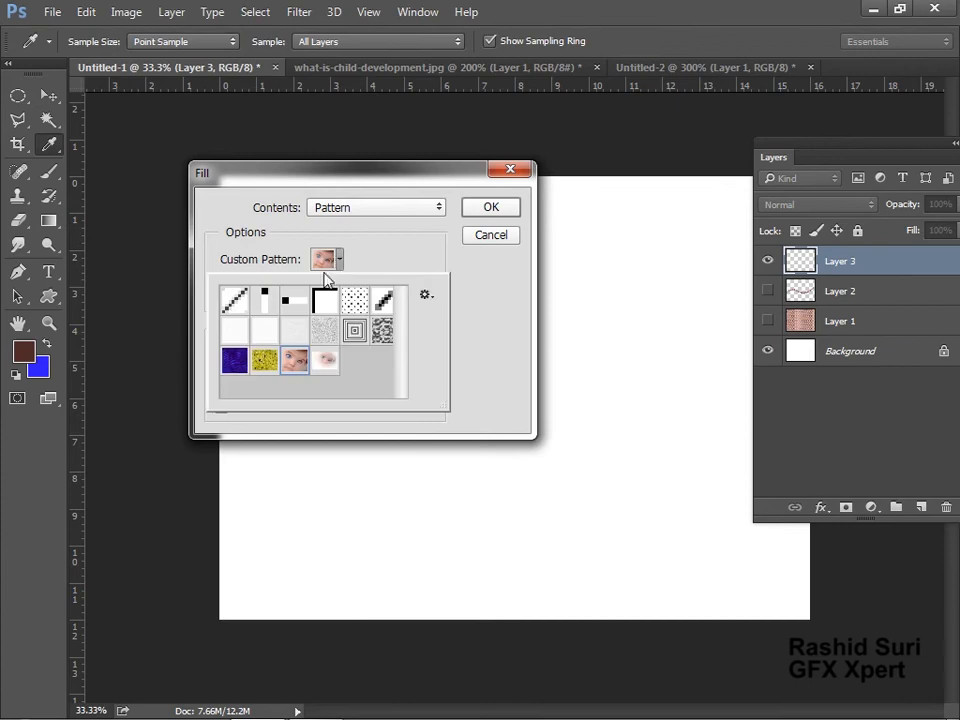
pyautogui.click(329, 361)
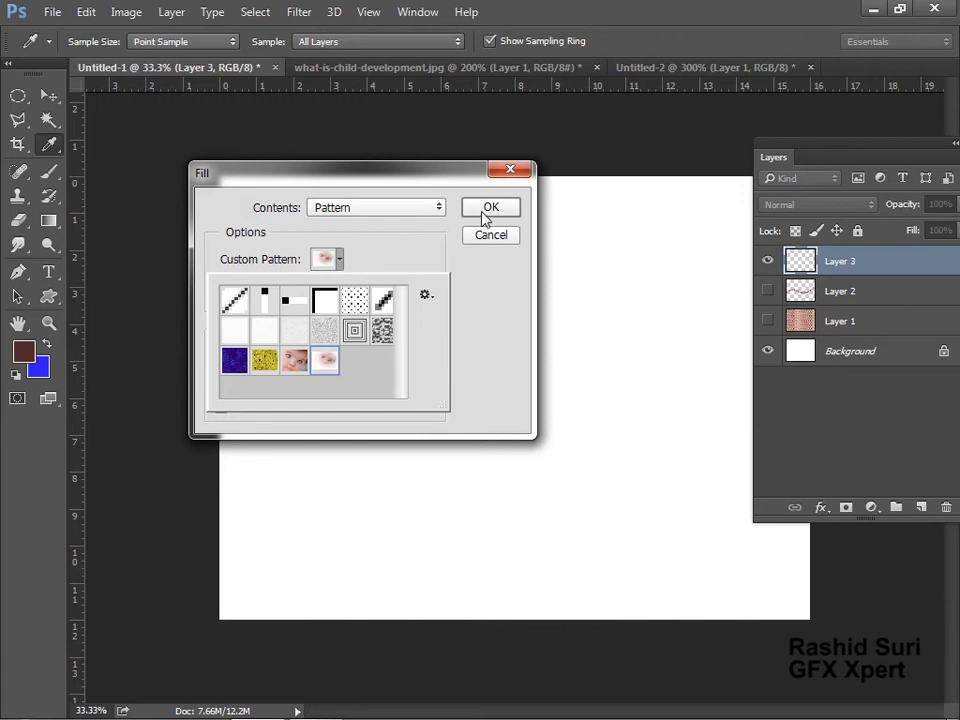
pyautogui.click(474, 336)
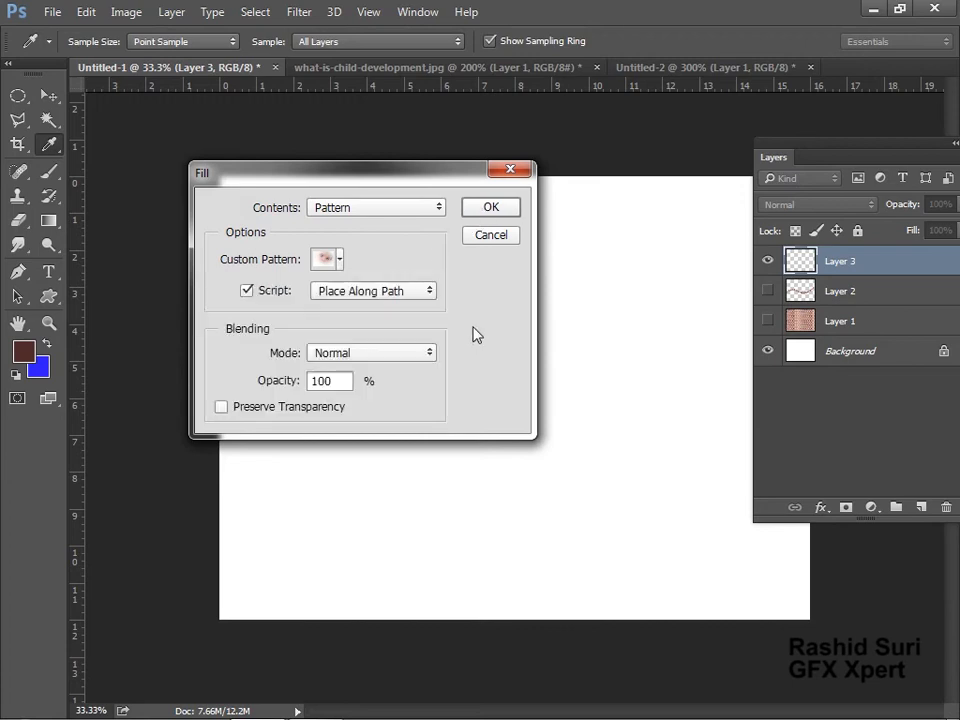
pyautogui.click(250, 293)
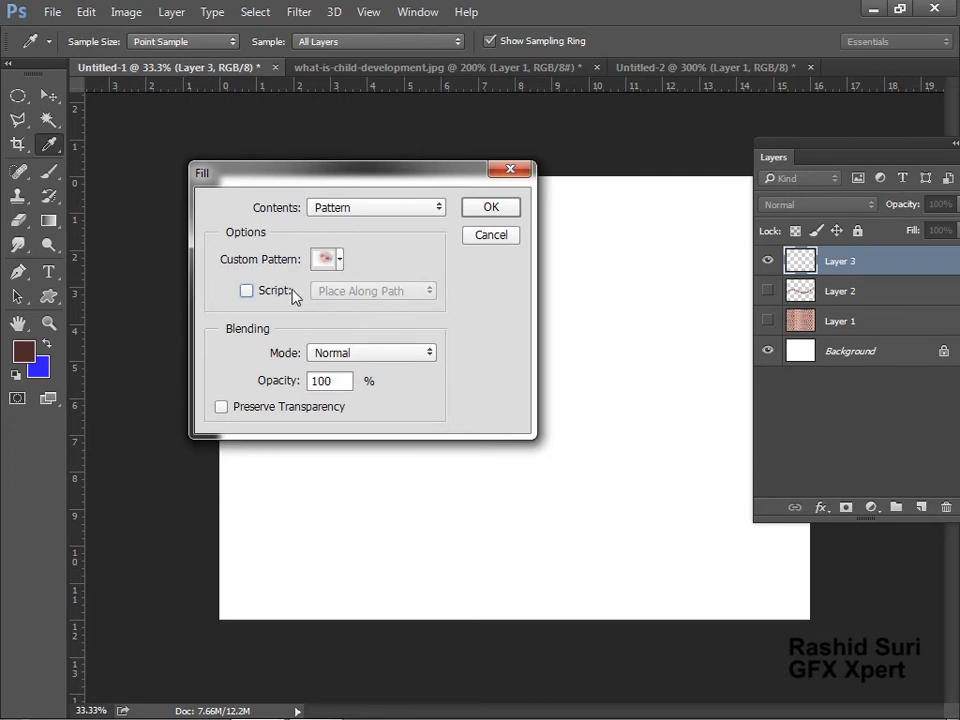
pyautogui.click(480, 218)
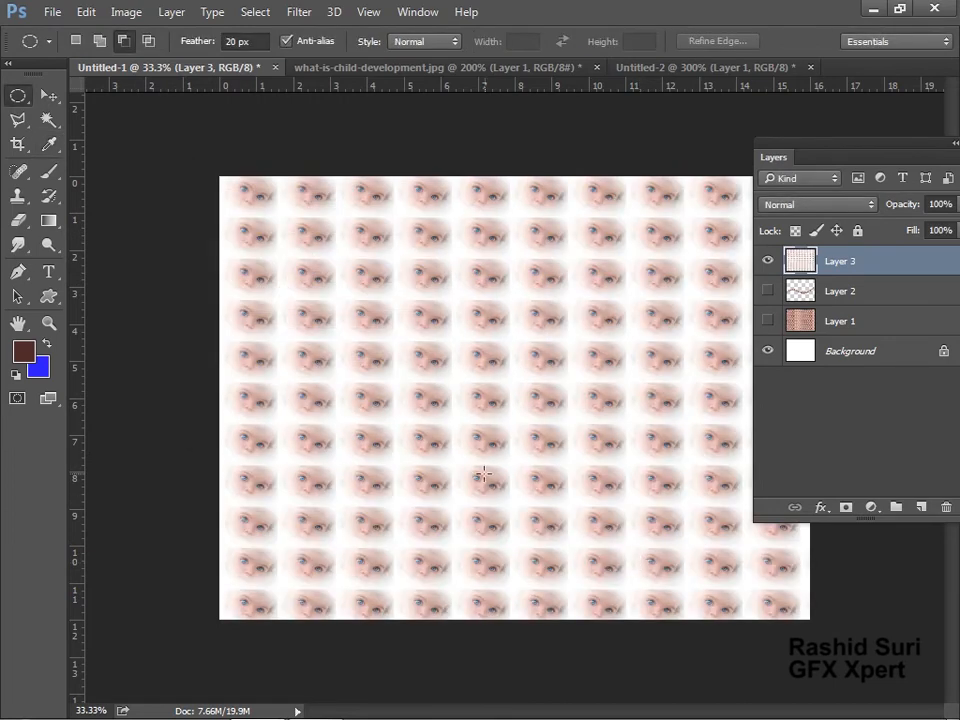
# Inspect the tiled faces close up and undo the unscripted pattern fill on Layer 3
pyautogui.click(482, 400)
pyautogui.click(519, 532)
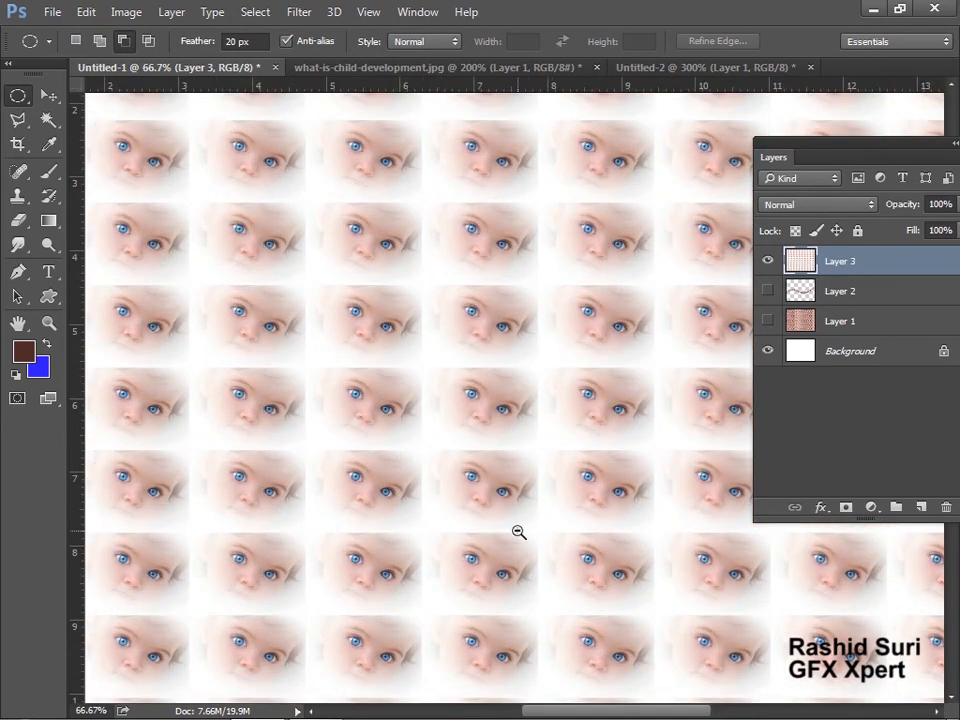
pyautogui.click(515, 516)
pyautogui.click(515, 516)
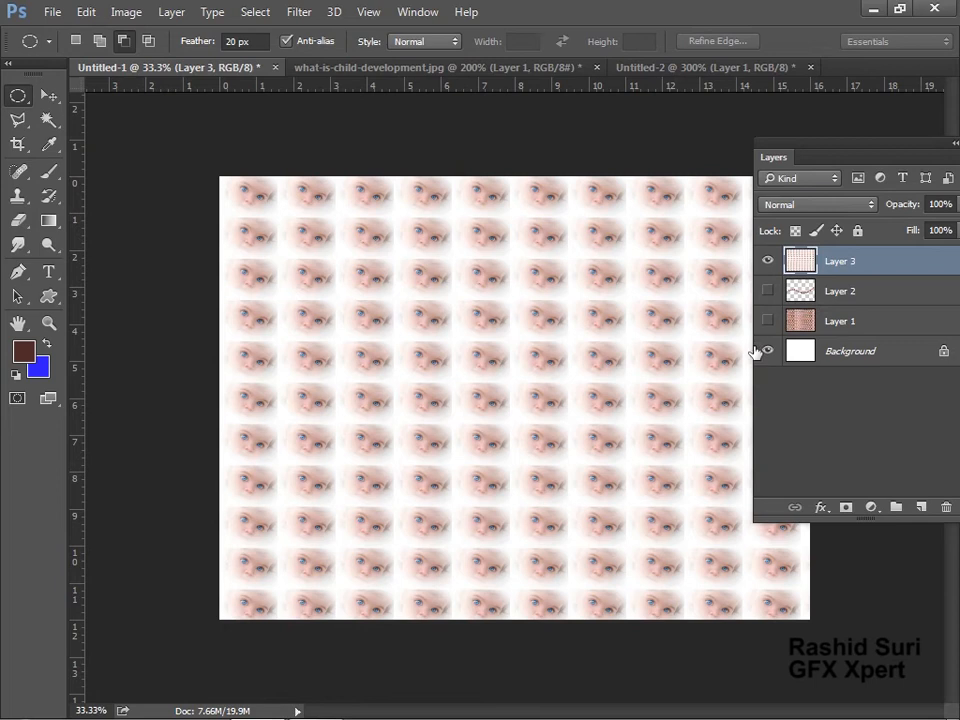
pyautogui.click(767, 319)
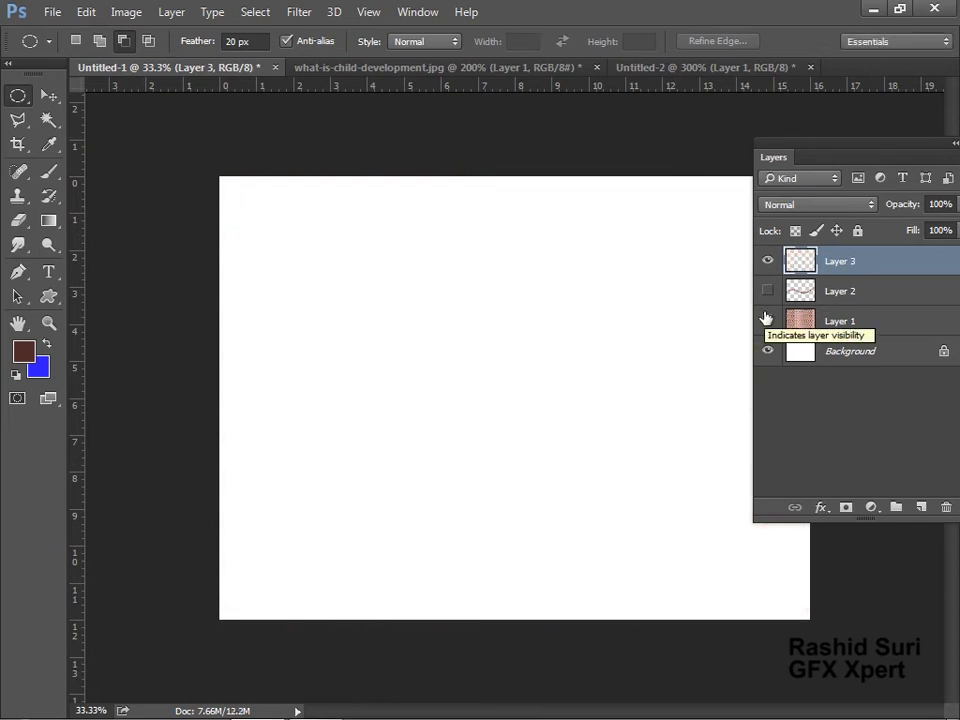
# Start a pattern fill on Layer 3 with scripting turned on and the Spiral script chosen
pyautogui.click(86, 12)
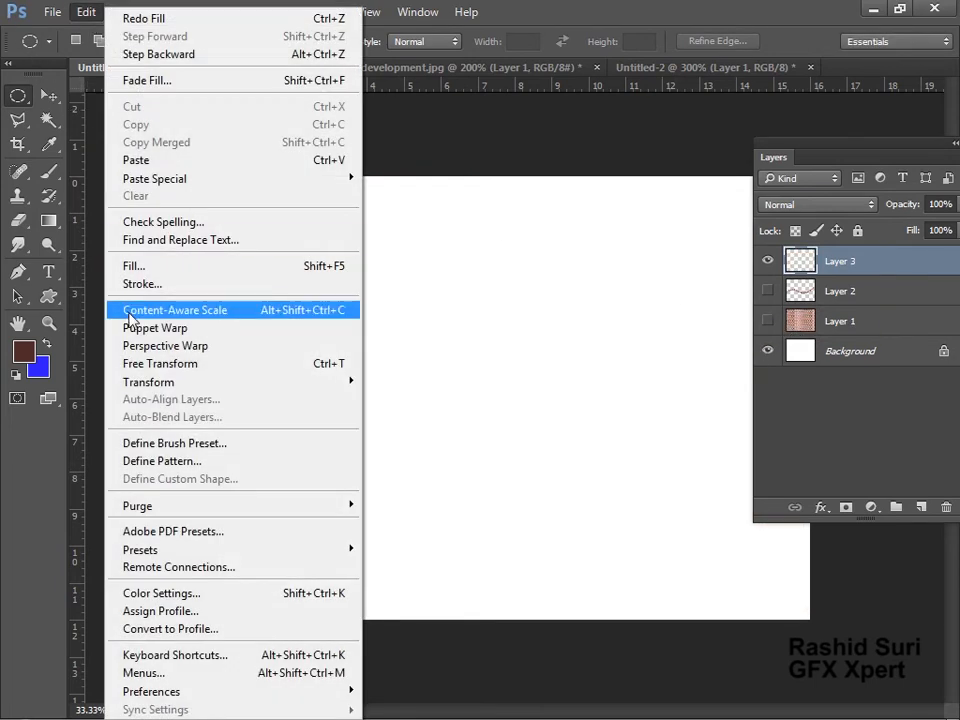
pyautogui.click(137, 268)
pyautogui.click(246, 290)
pyautogui.click(421, 293)
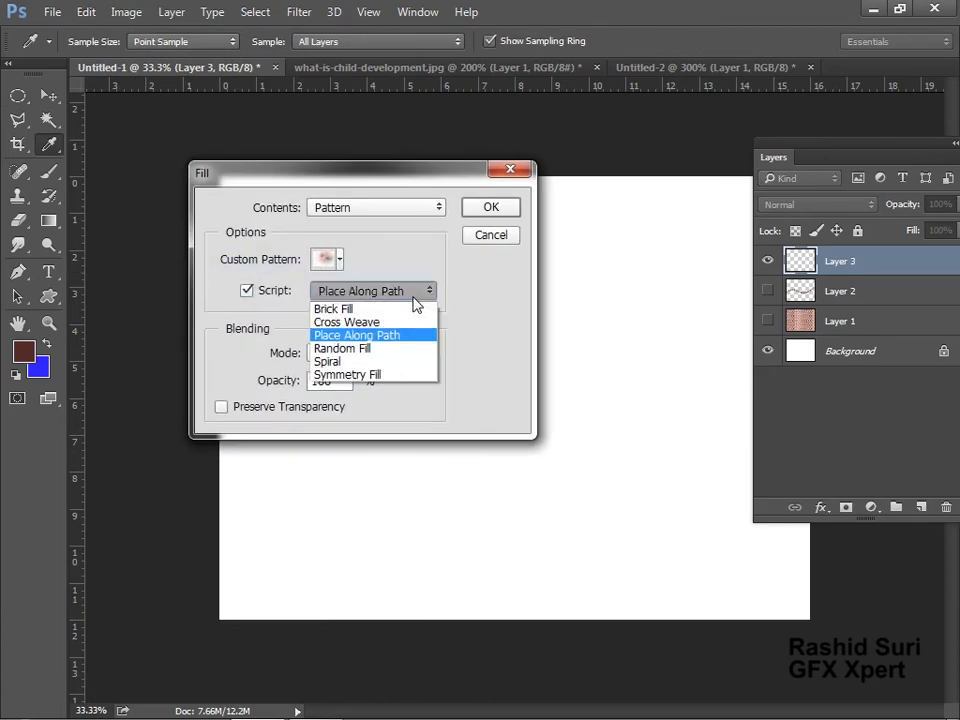
pyautogui.click(377, 364)
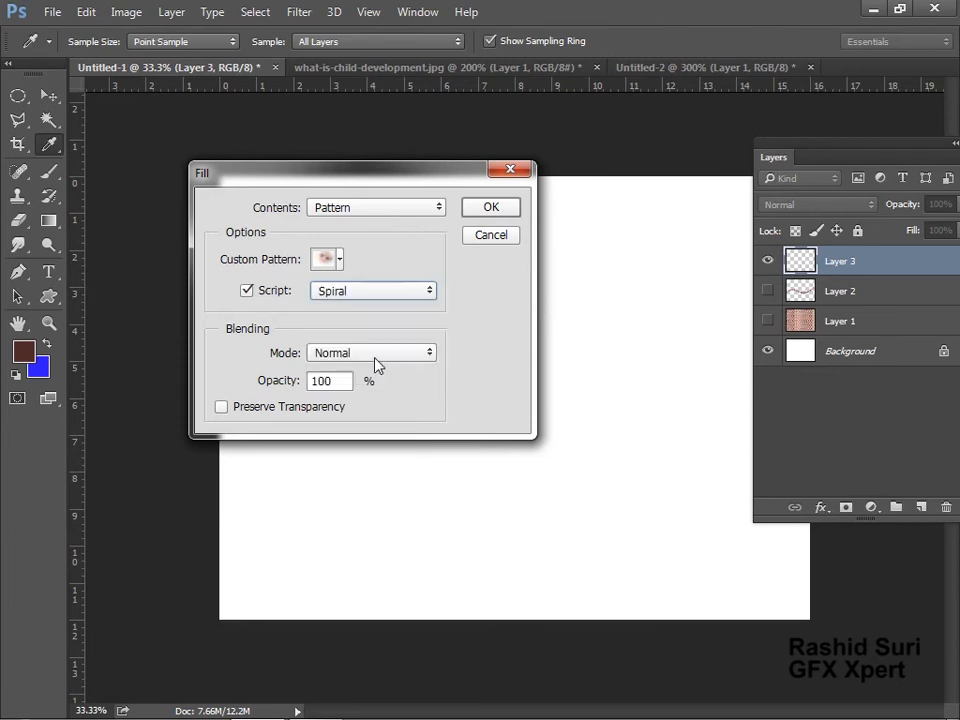
pyautogui.click(487, 208)
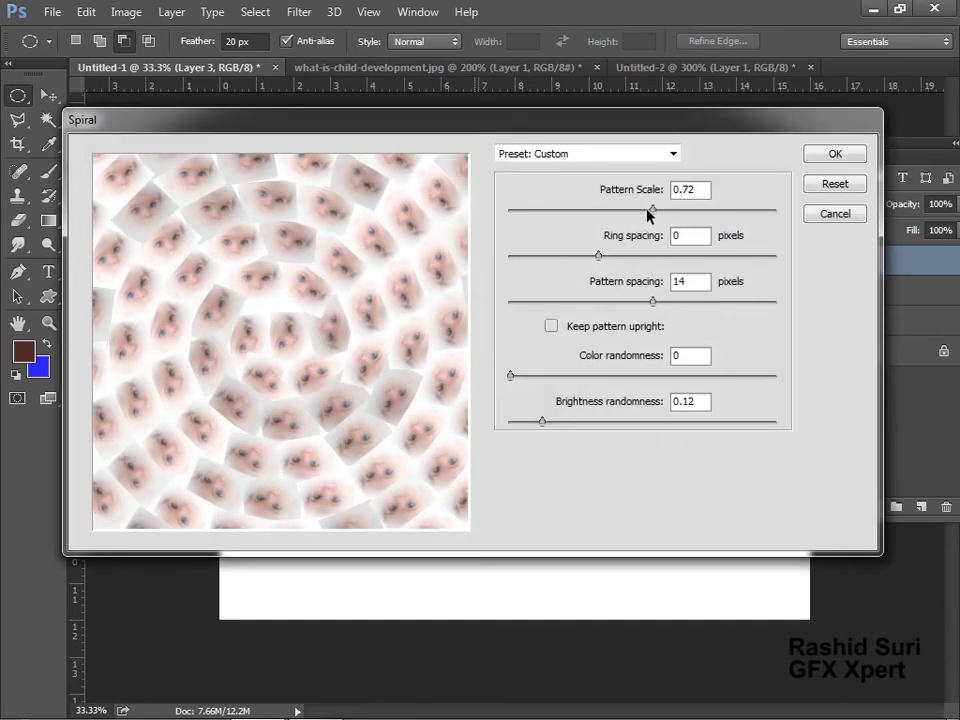
# Set the Spiral fill to pattern scale 0.78, ring spacing 10, pattern spacing -3 pixels and color randomness 0.36, and apply it to Layer 3
pyautogui.moveTo(655, 213); pyautogui.dragTo(666, 214)
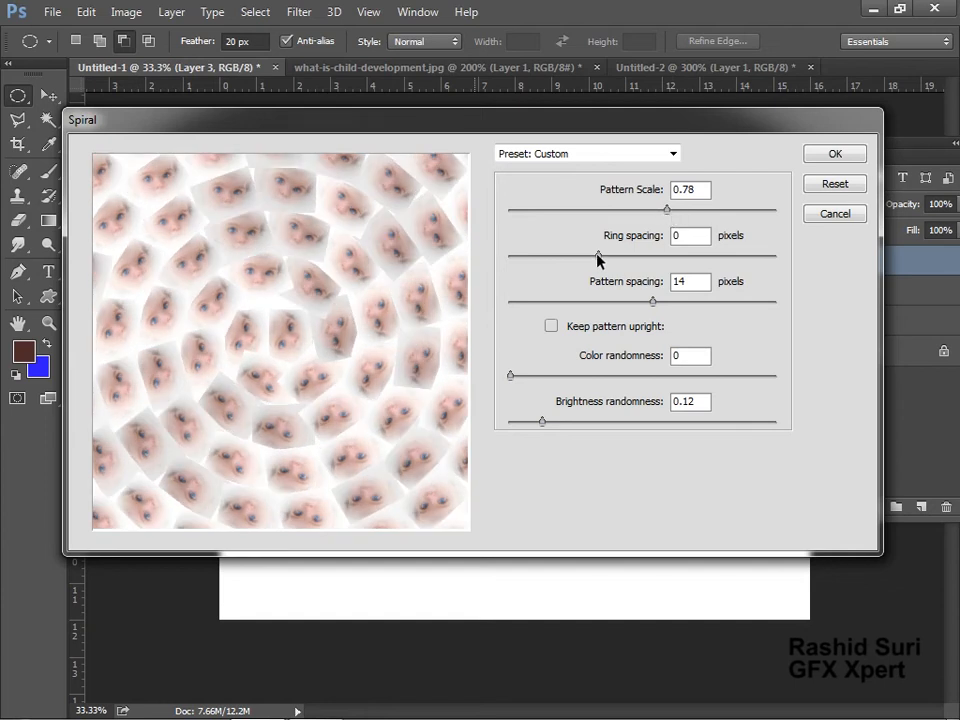
pyautogui.moveTo(596, 258)
pyautogui.mouseDown()
pyautogui.moveTo(613, 257)
pyautogui.moveTo(582, 259)
pyautogui.moveTo(603, 258)
pyautogui.mouseUp()
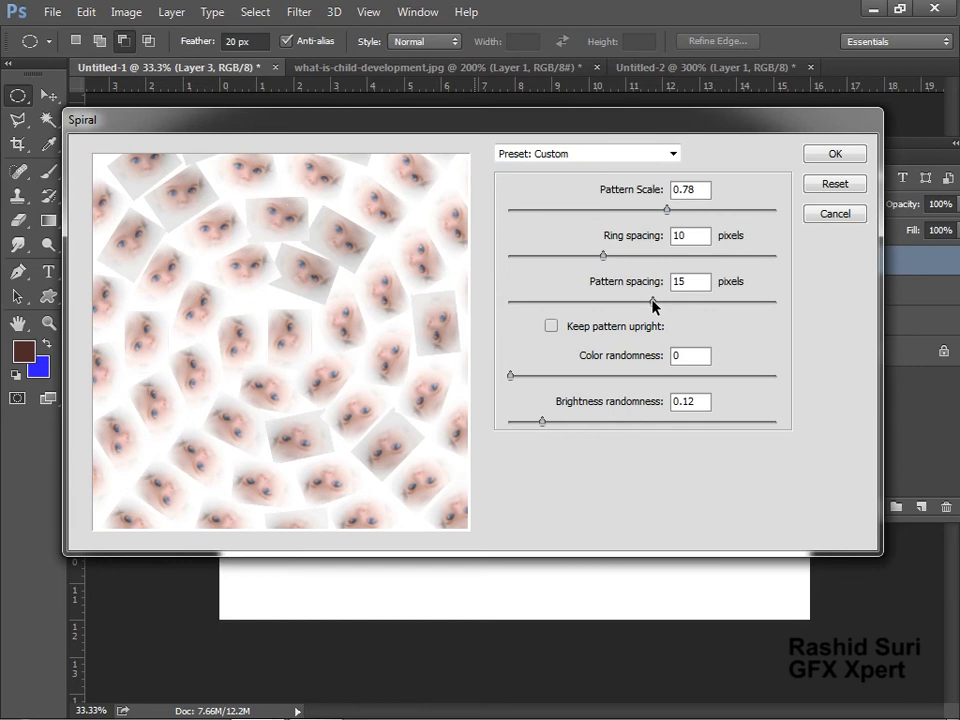
pyautogui.moveTo(652, 304); pyautogui.dragTo(640, 306)
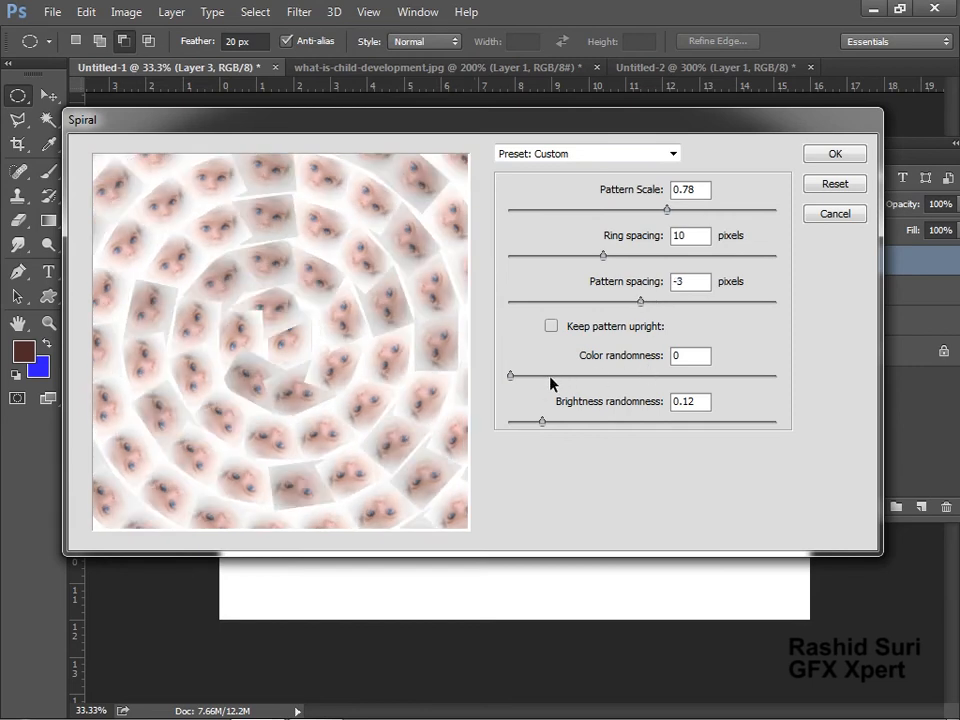
pyautogui.moveTo(510, 376); pyautogui.dragTo(606, 380)
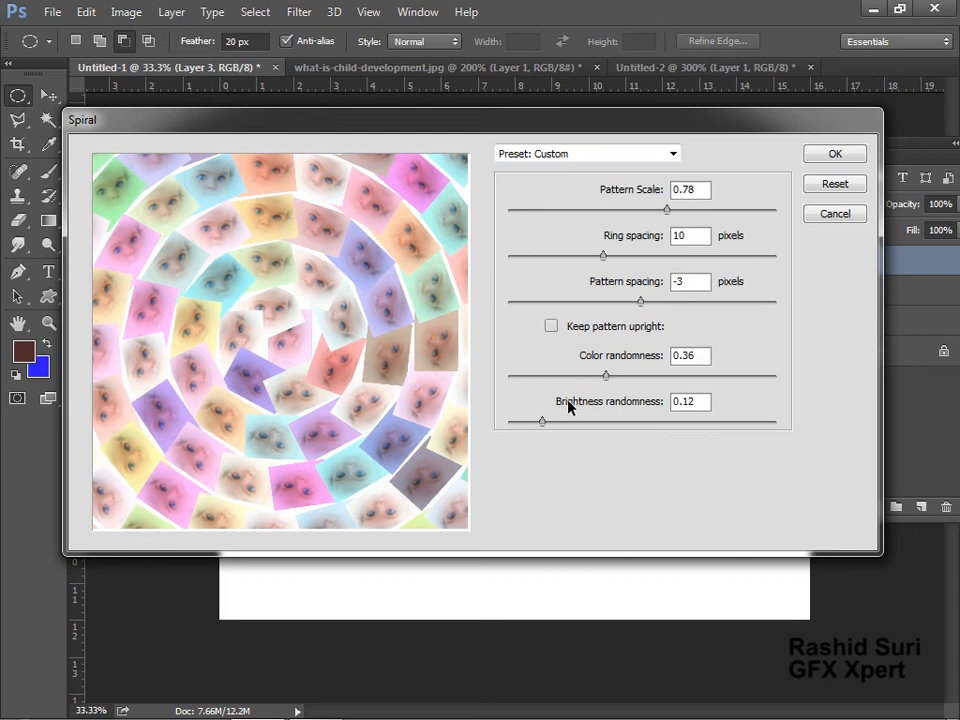
pyautogui.click(830, 156)
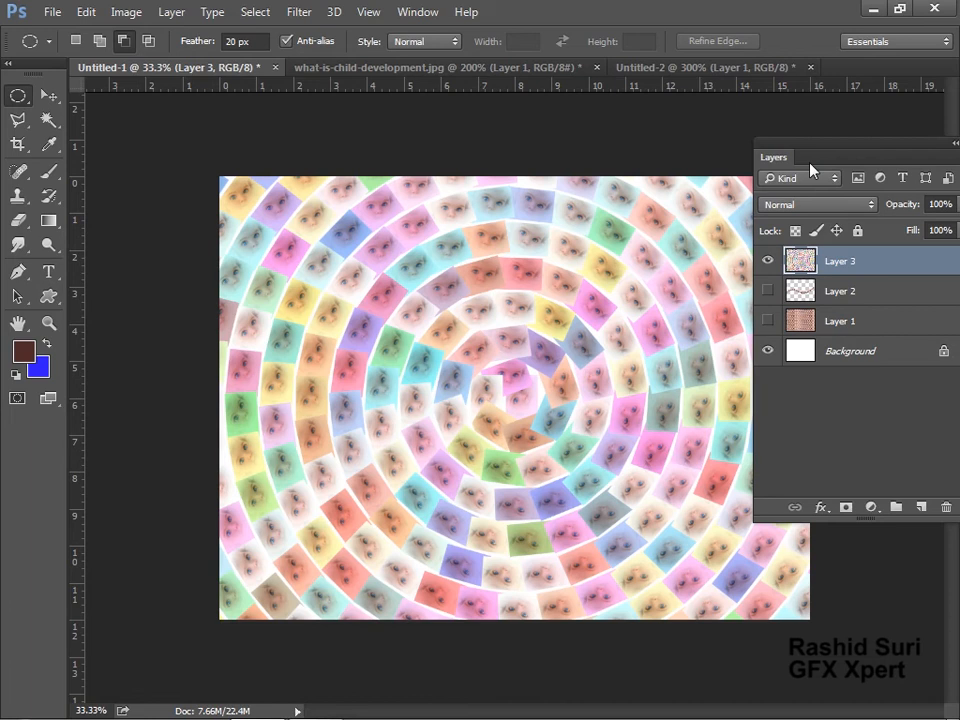
# Add a Pattern Overlay effect to Layer 3 using the pattern of the child's face photo
pyautogui.click(822, 508)
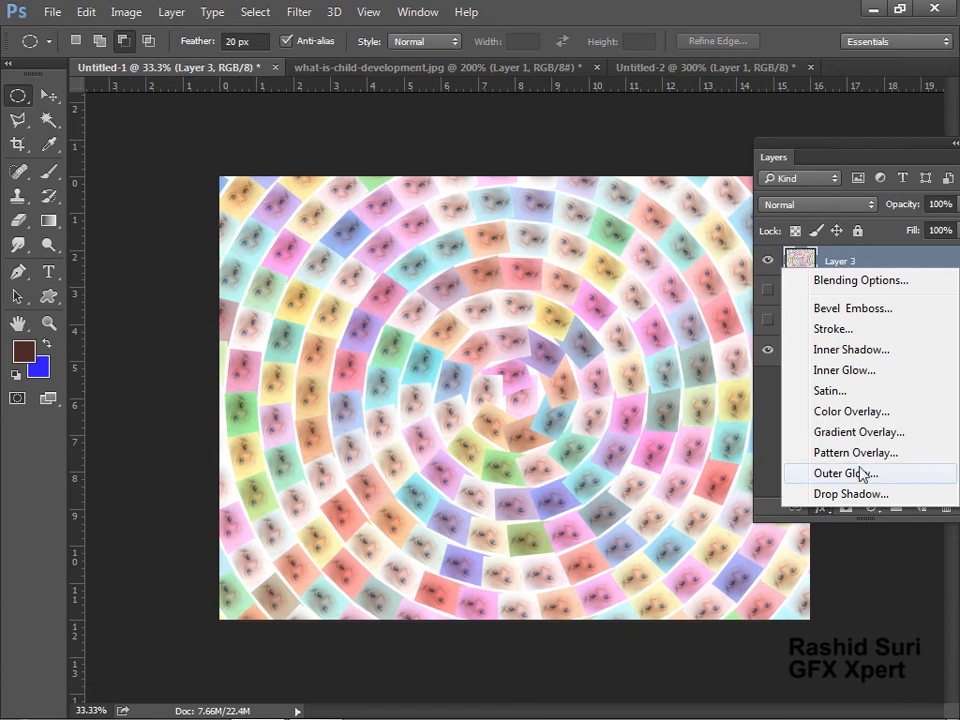
pyautogui.click(858, 453)
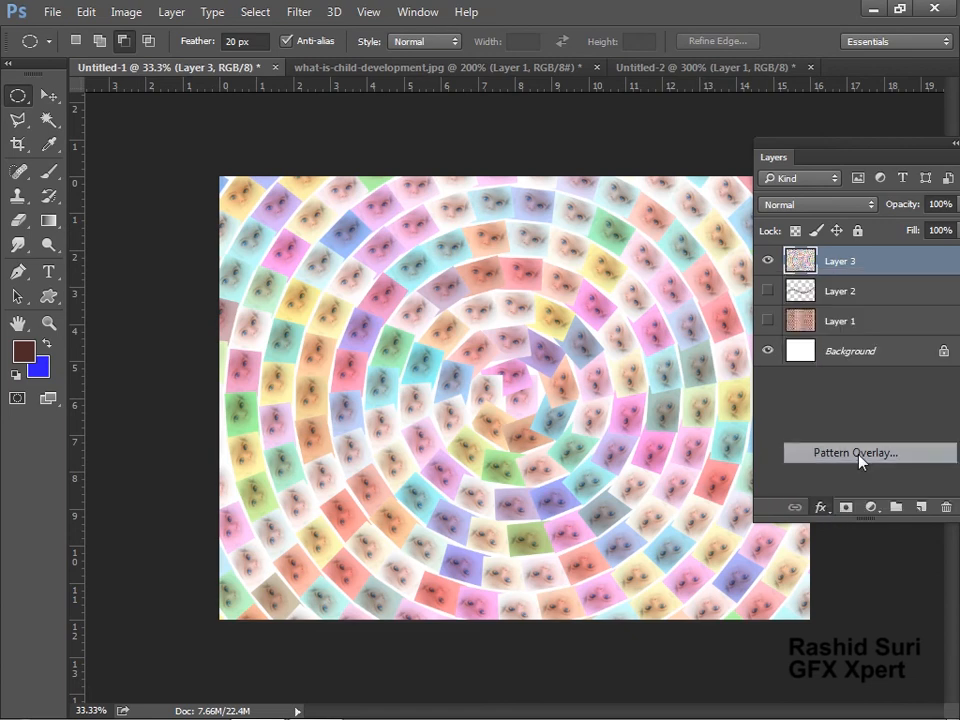
pyautogui.moveTo(392, 87); pyautogui.dragTo(424, 210)
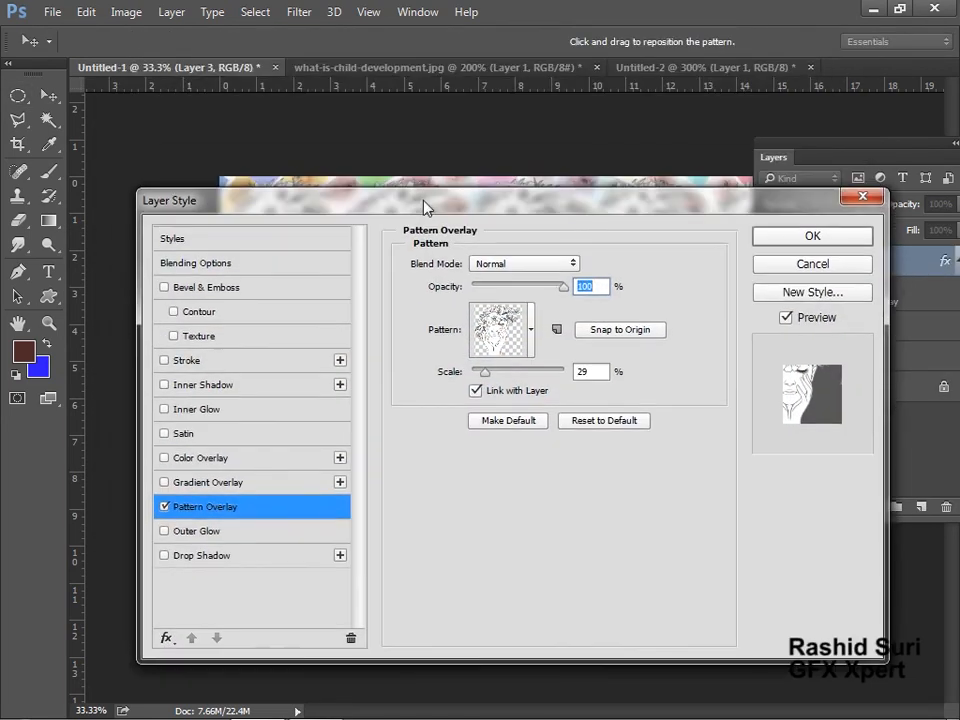
pyautogui.click(531, 331)
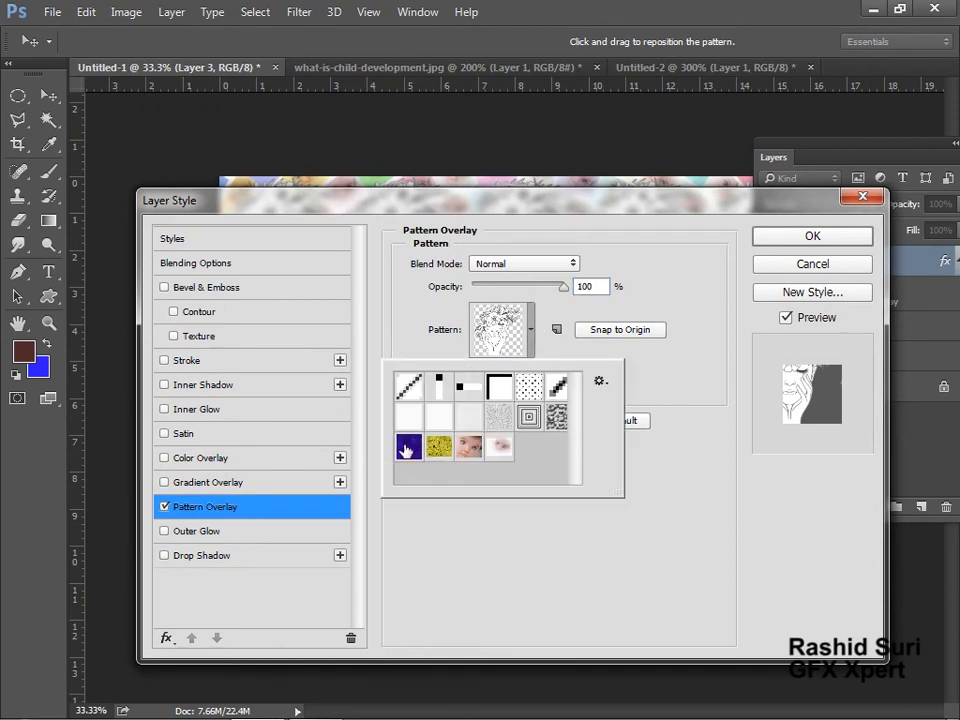
pyautogui.click(478, 440)
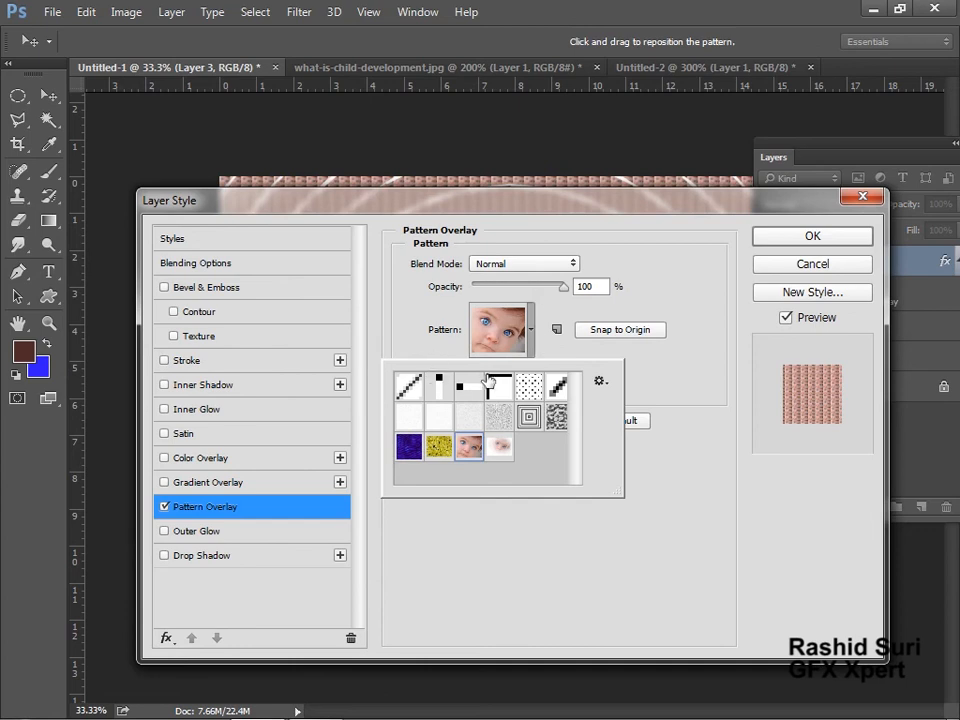
# Scale Layer 3's overlay pattern to 276%, try it at 51% opacity, and set the opacity back to 100%
pyautogui.moveTo(520, 201); pyautogui.dragTo(508, 261)
pyautogui.moveTo(508, 341); pyautogui.dragTo(484, 351)
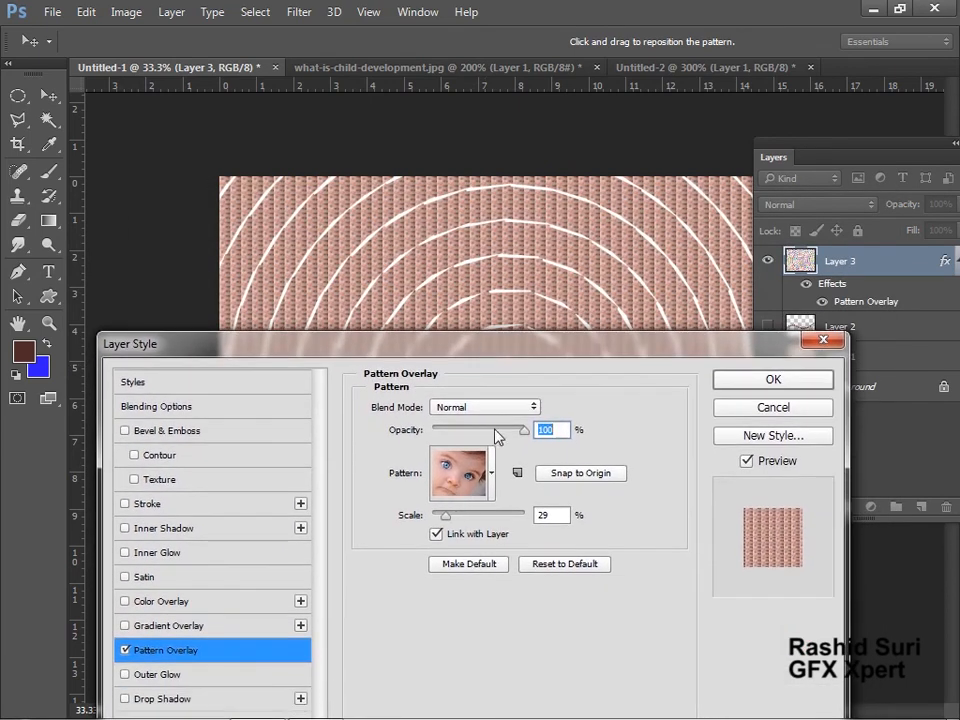
pyautogui.moveTo(446, 517); pyautogui.dragTo(490, 540)
pyautogui.moveTo(497, 343); pyautogui.dragTo(501, 418)
pyautogui.moveTo(512, 503); pyautogui.dragTo(486, 506)
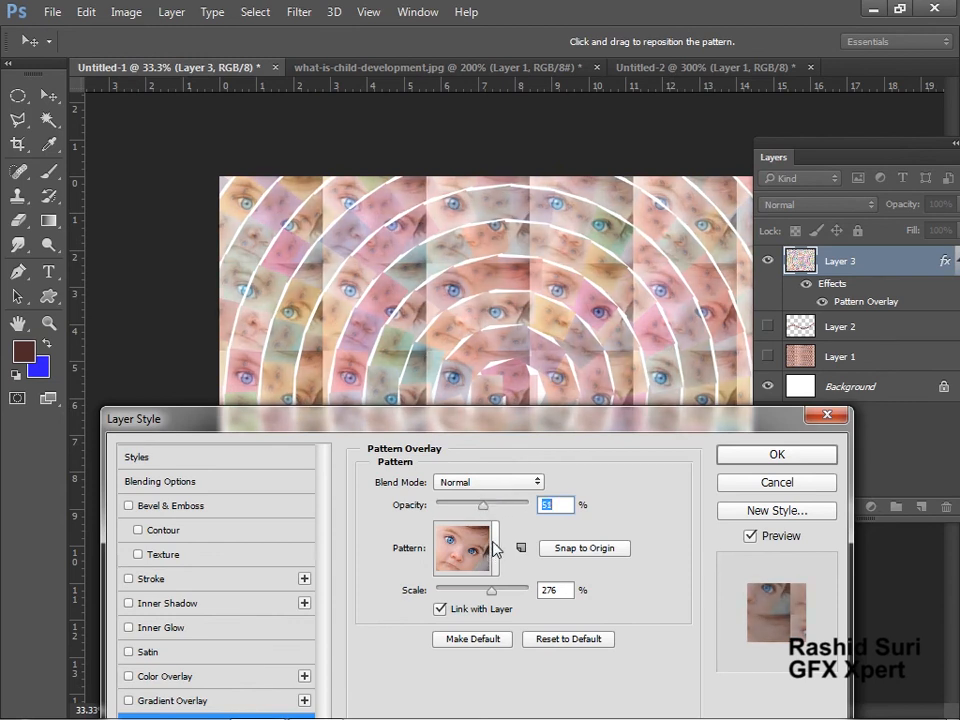
pyautogui.moveTo(484, 506); pyautogui.dragTo(528, 506)
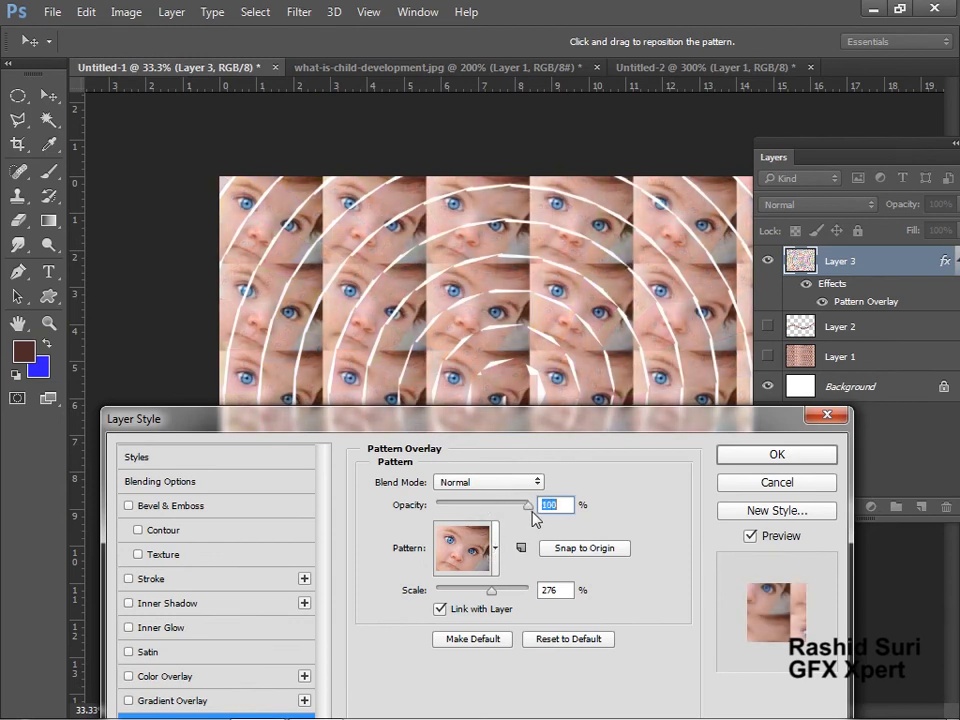
# Change Layer 3's overlay to the dark blue wavy pattern, lower its opacity to 18%, and apply the effect
pyautogui.click(480, 550)
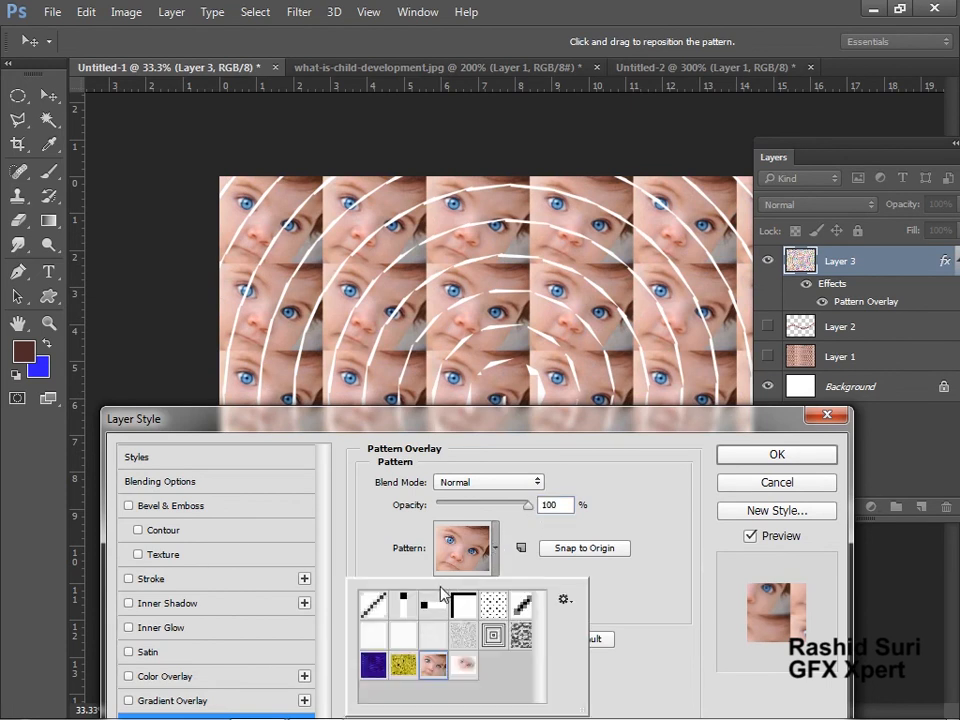
pyautogui.click(376, 662)
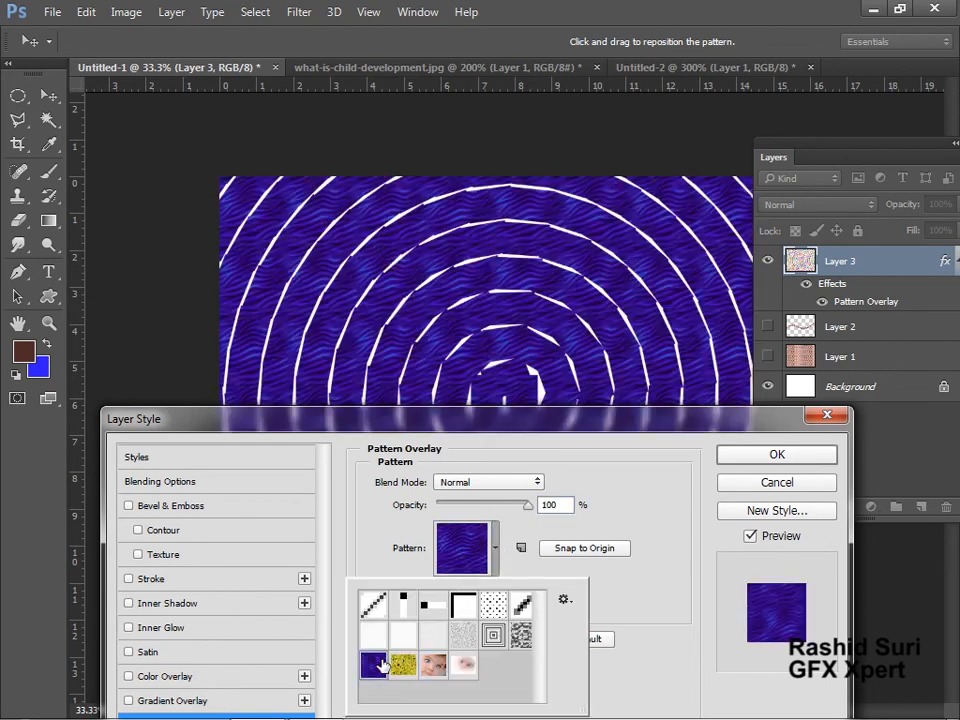
pyautogui.click(528, 506)
pyautogui.moveTo(528, 506); pyautogui.dragTo(453, 511)
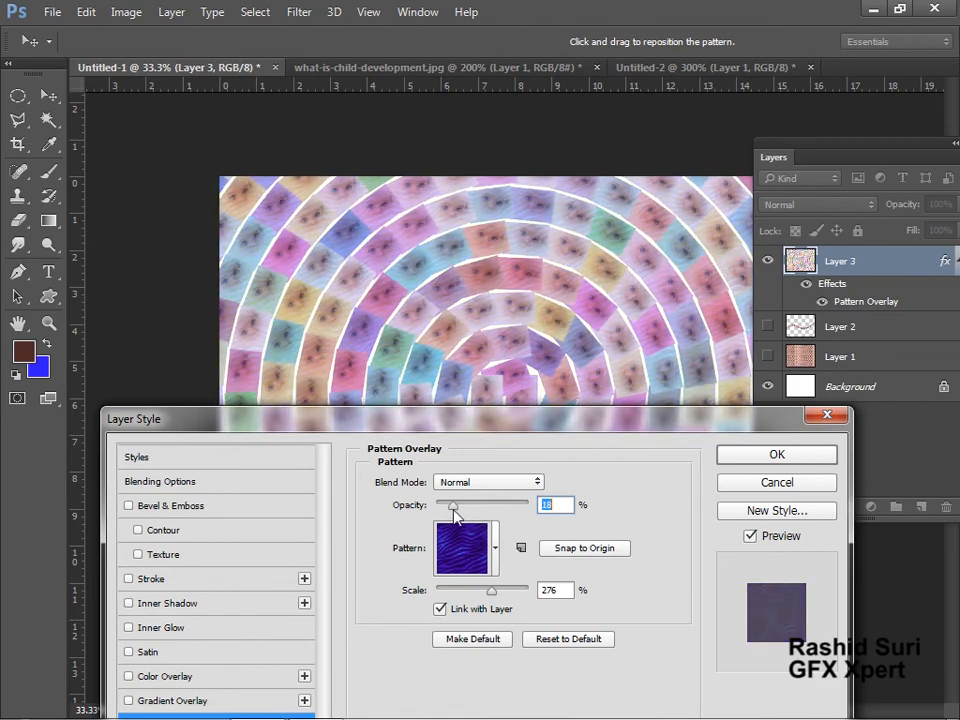
pyautogui.click(791, 456)
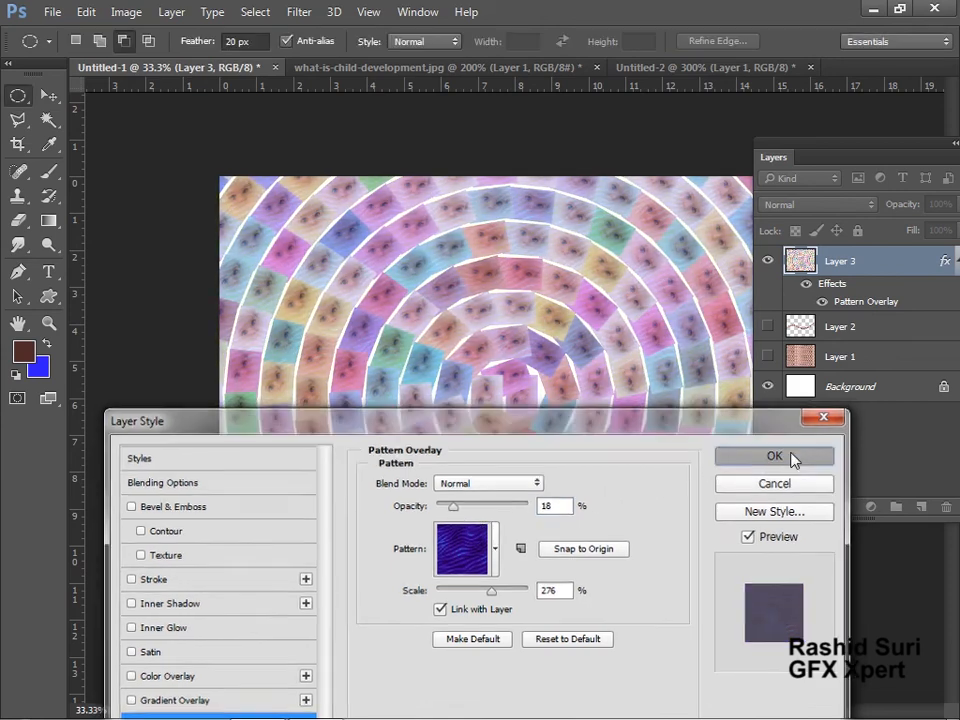
# Examine the blue overlay texture on the spiral faces close up and across the whole canvas
pyautogui.keyDown('ctrl'); pyautogui.click(536, 430); pyautogui.keyUp('ctrl')
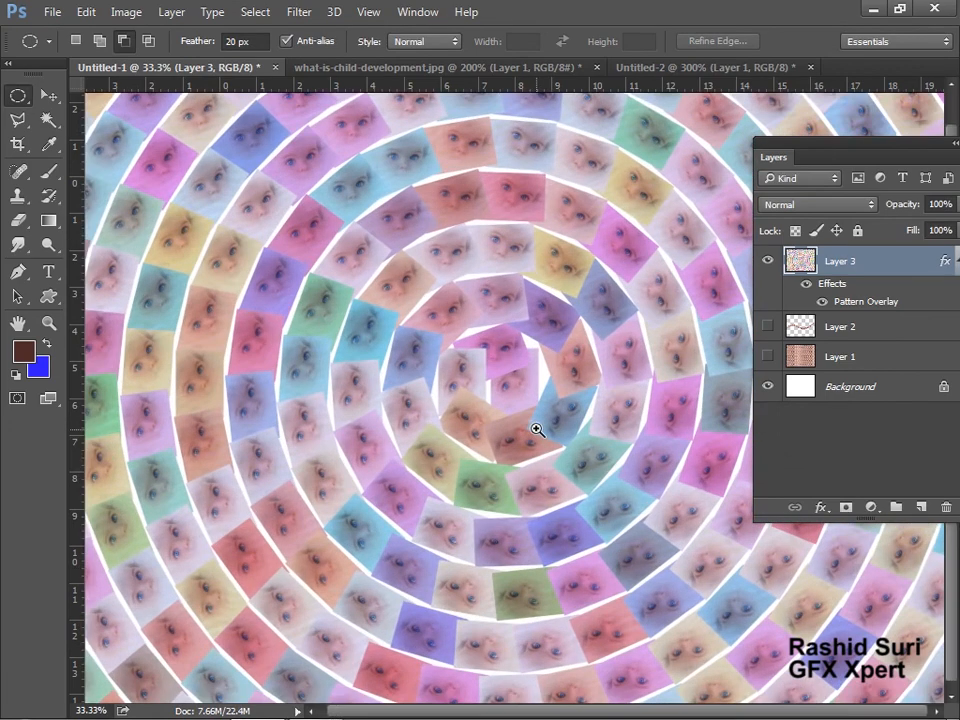
pyautogui.keyDown('ctrl'); pyautogui.click(561, 467); pyautogui.keyUp('ctrl')
pyautogui.keyDown('ctrl'); pyautogui.click(562, 469); pyautogui.keyUp('ctrl')
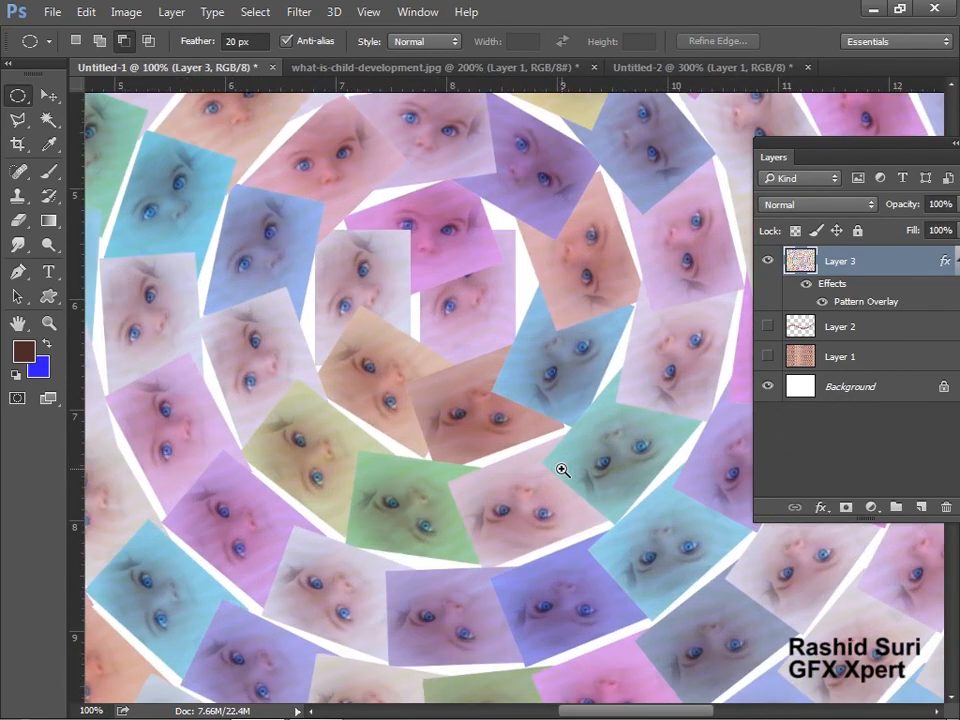
pyautogui.keyDown('alt'); pyautogui.click(561, 467); pyautogui.keyUp('alt')
pyautogui.keyDown('alt'); pyautogui.click(561, 467); pyautogui.keyUp('alt')
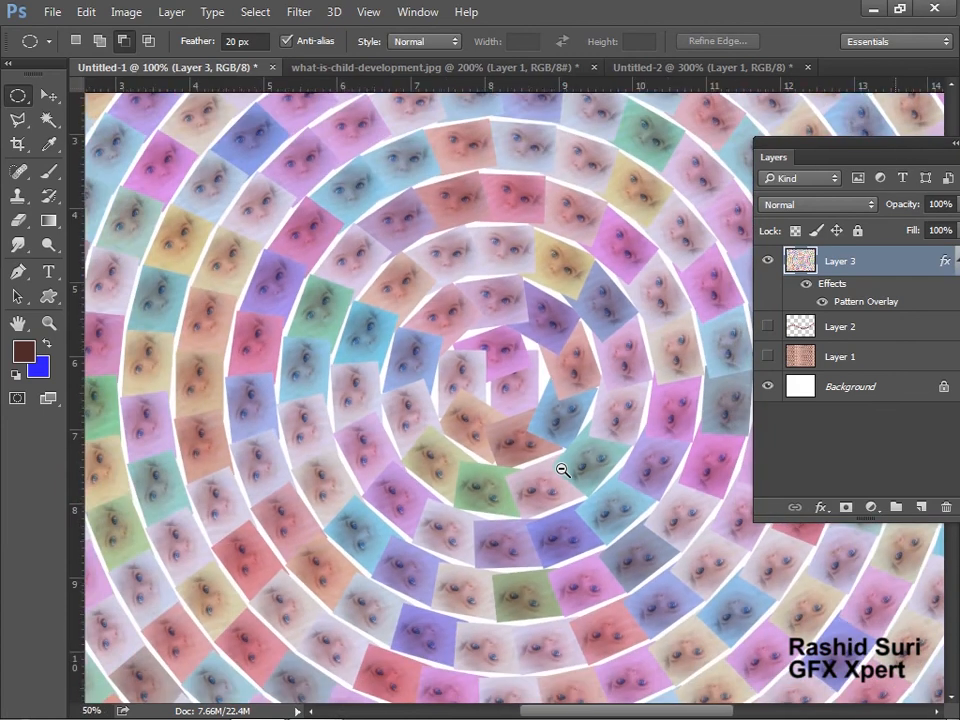
pyautogui.keyDown('alt'); pyautogui.click(561, 467); pyautogui.keyUp('alt')
pyautogui.keyDown('alt'); pyautogui.click(561, 467); pyautogui.keyUp('alt')
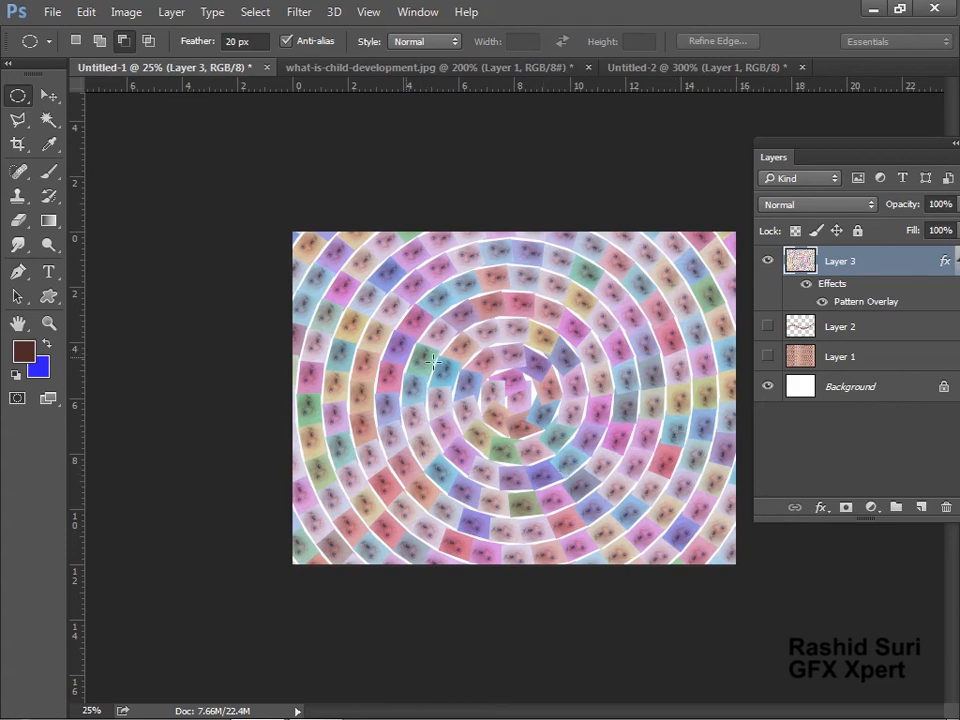
# Hide Layer 3 and add a new empty layer above it
pyautogui.click(767, 261)
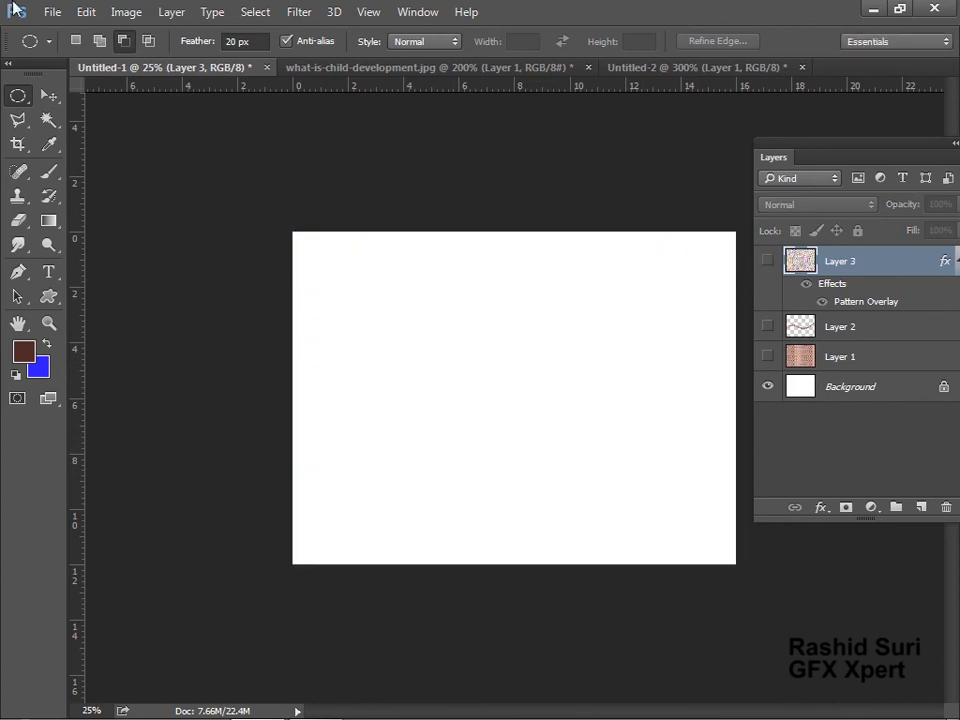
pyautogui.click(75, 12)
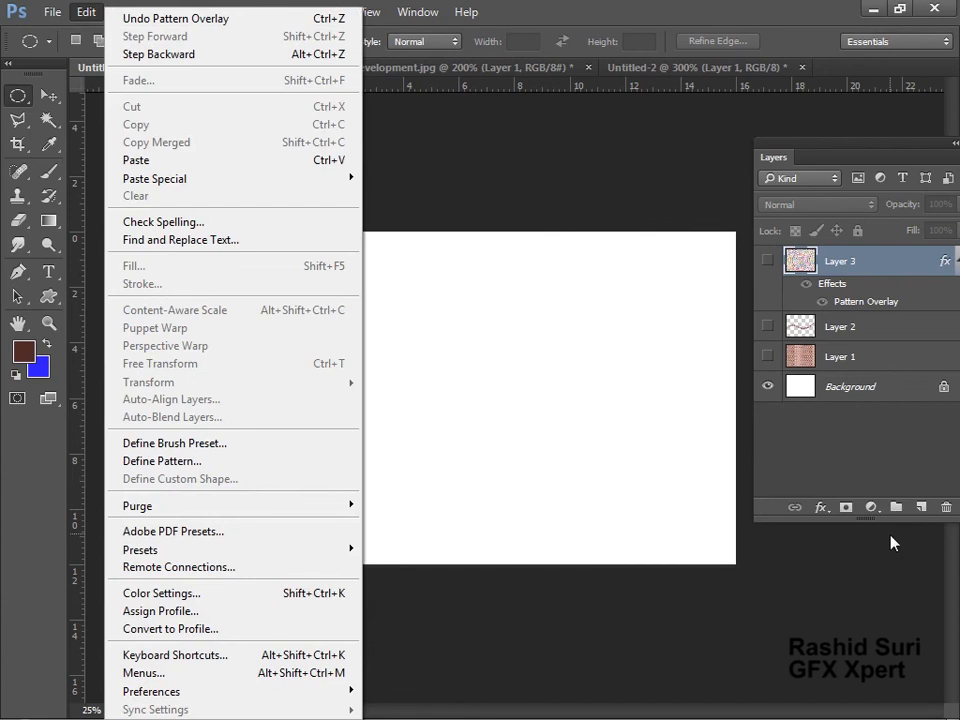
pyautogui.click(921, 507)
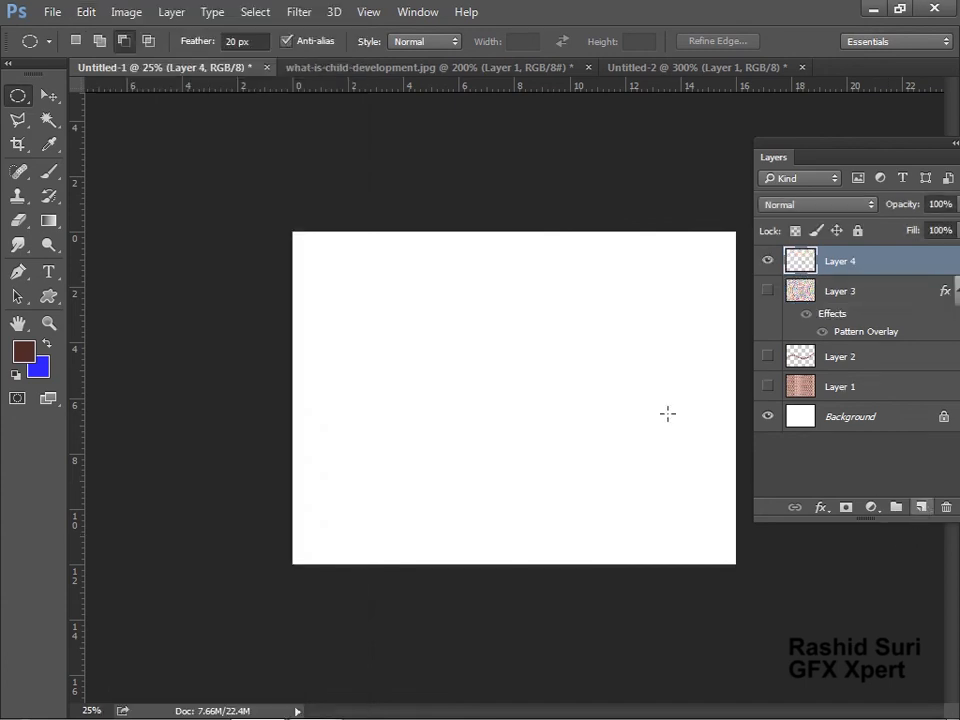
# Fill Layer 4 with the child's face photo pattern in Normal mode at 100% opacity, with the script option turned off
pyautogui.click(86, 14)
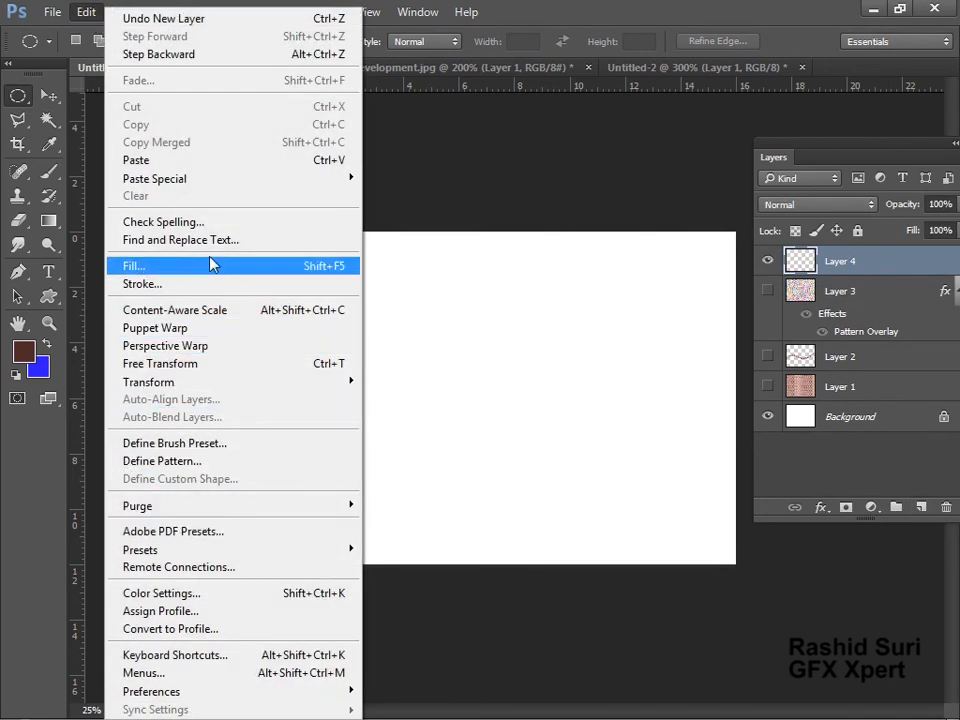
pyautogui.click(210, 267)
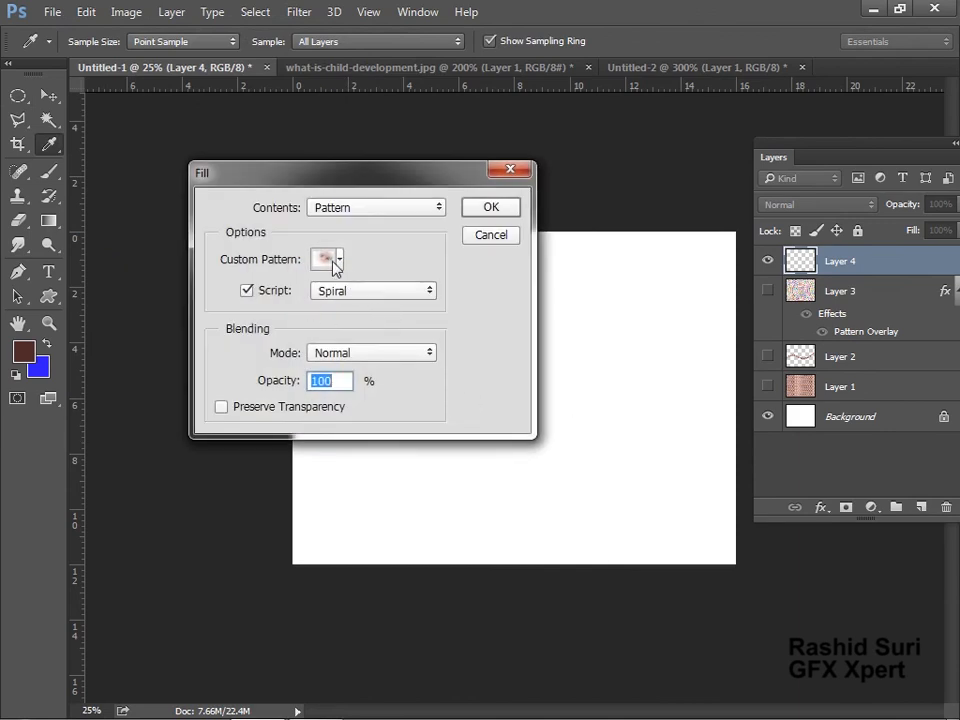
pyautogui.click(337, 260)
pyautogui.click(295, 360)
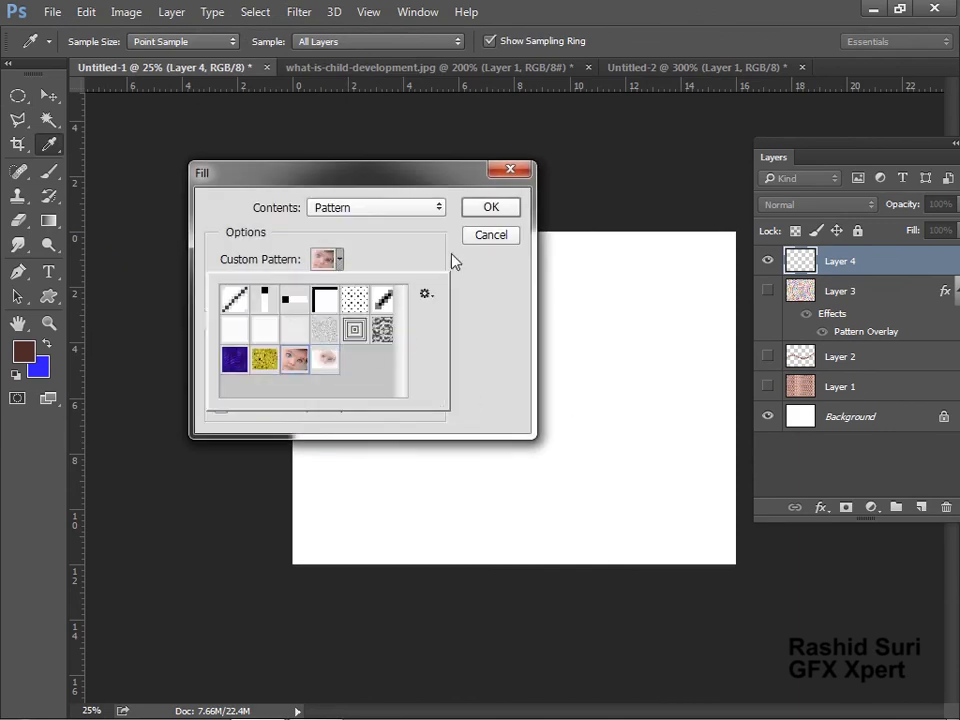
pyautogui.click(465, 300)
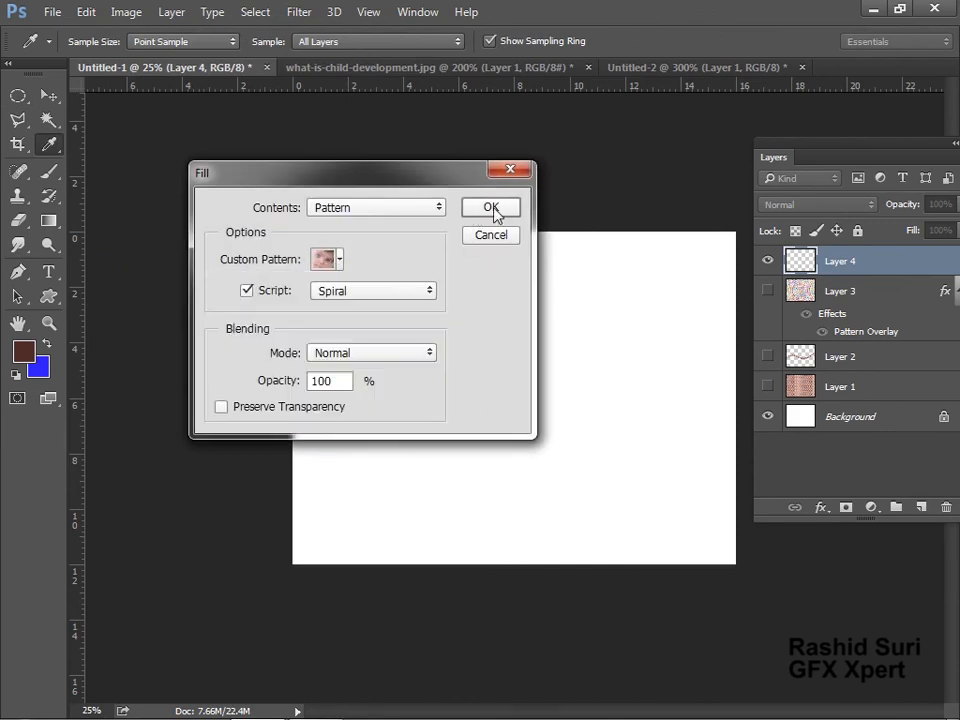
pyautogui.click(388, 297)
pyautogui.click(268, 290)
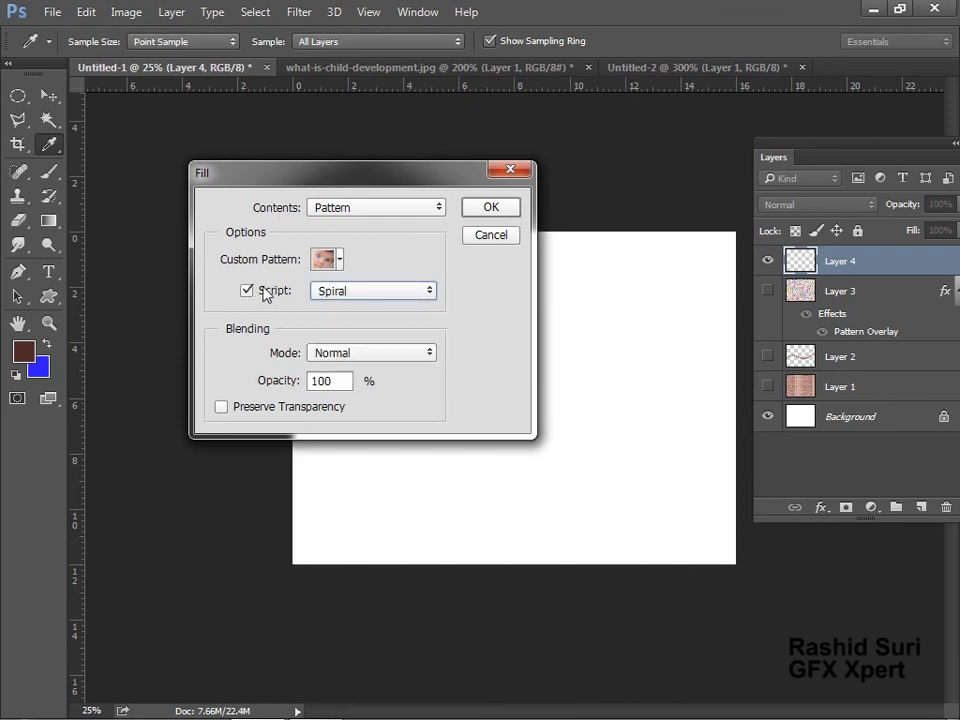
pyautogui.click(248, 291)
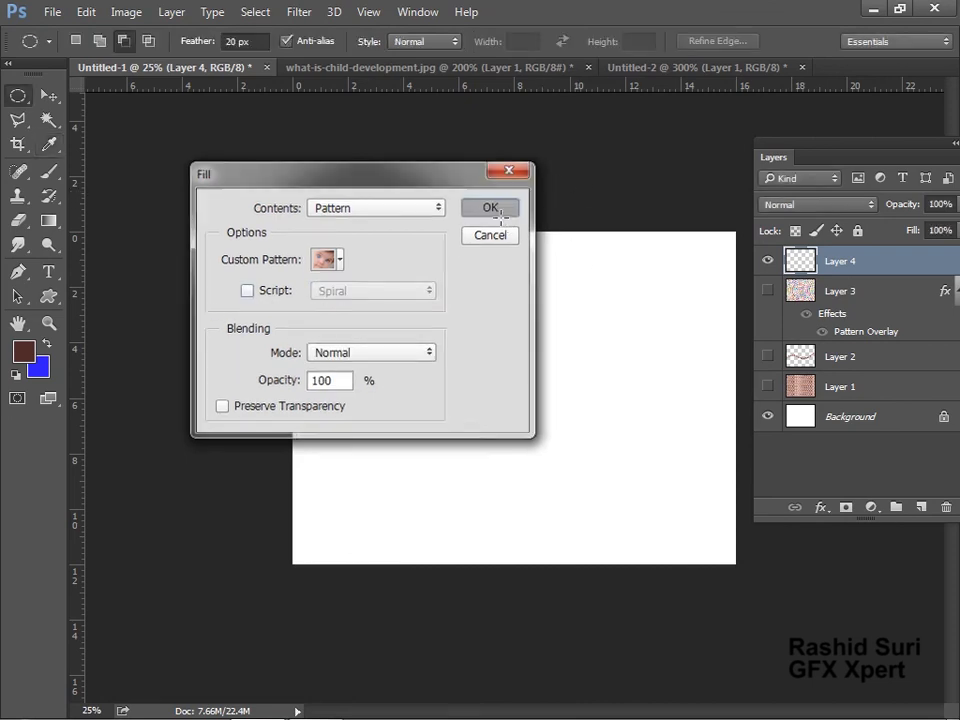
pyautogui.click(500, 210)
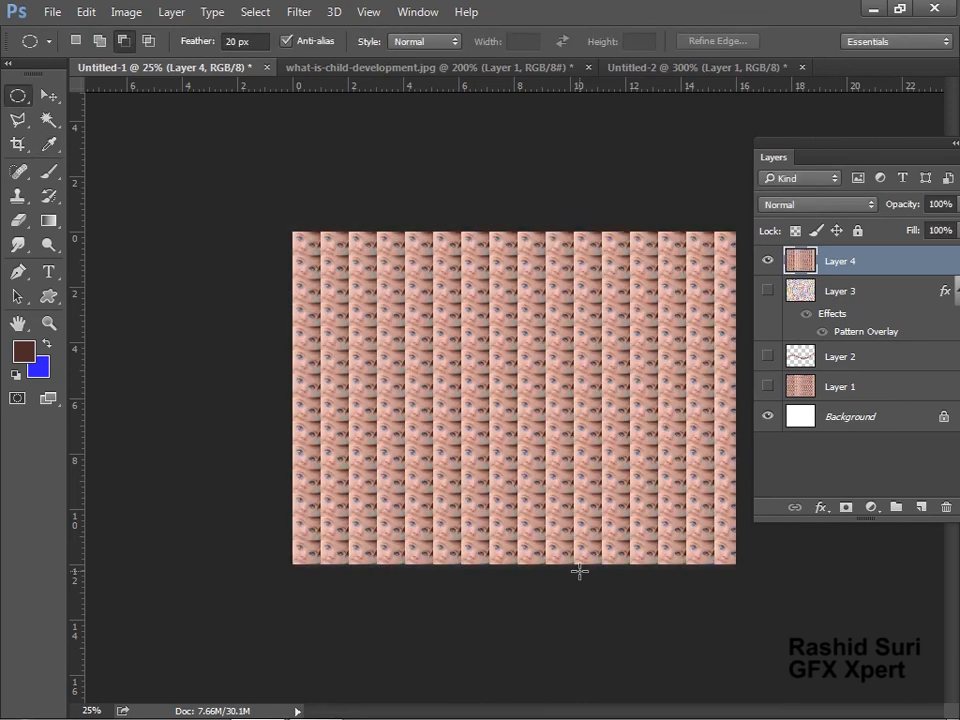
# Add a Pattern Overlay effect to Layer 4 using the same child's face photo pattern
pyautogui.keyDown('ctrl'); pyautogui.click(513, 434); pyautogui.keyUp('ctrl')
pyautogui.keyDown('ctrl'); pyautogui.click(514, 434); pyautogui.keyUp('ctrl')
pyautogui.keyDown('ctrl'); pyautogui.click(518, 435); pyautogui.keyUp('ctrl')
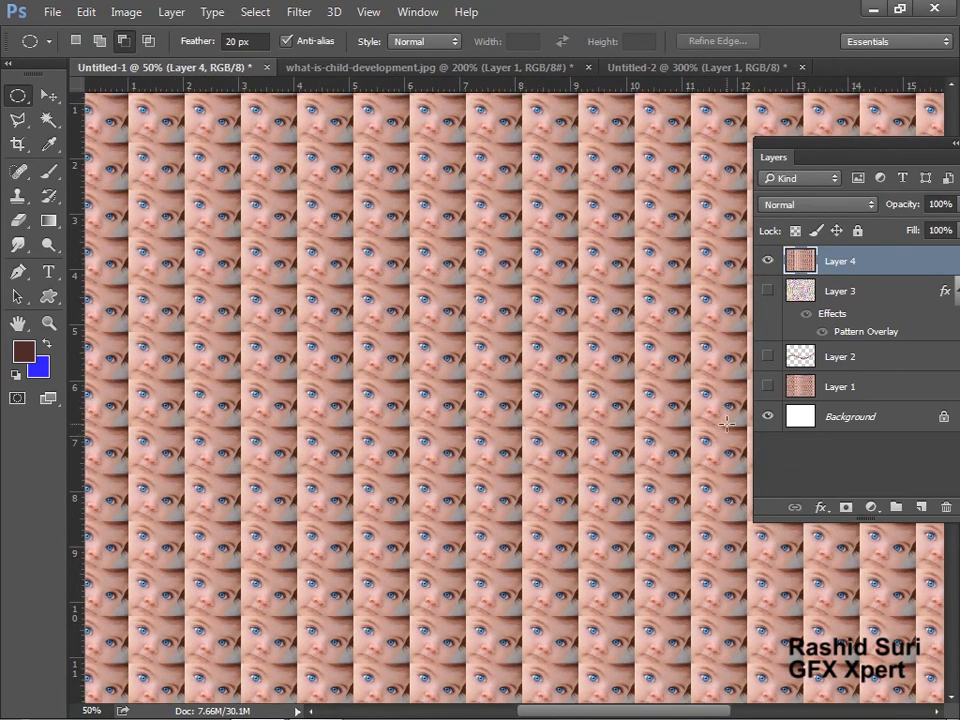
pyautogui.click(821, 507)
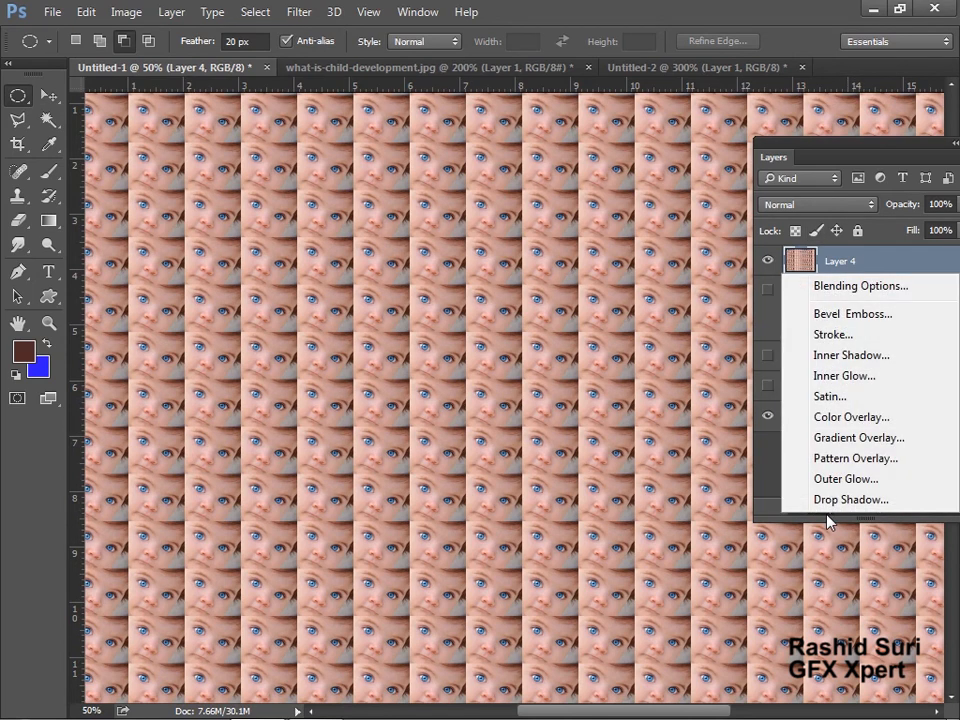
pyautogui.click(848, 462)
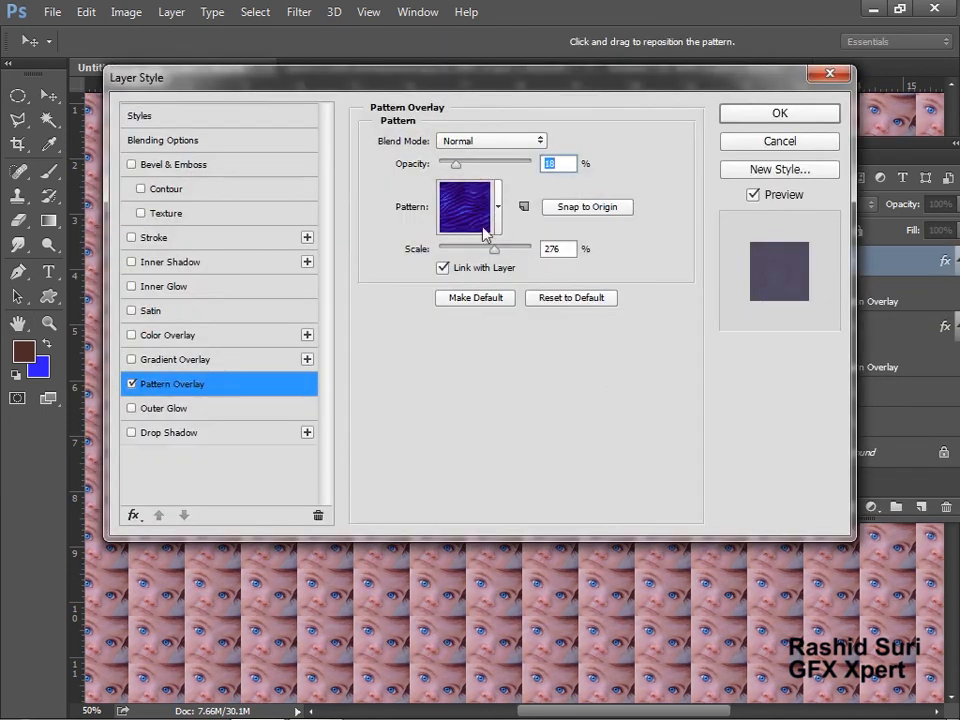
pyautogui.click(470, 218)
pyautogui.click(437, 324)
pyautogui.click(467, 122)
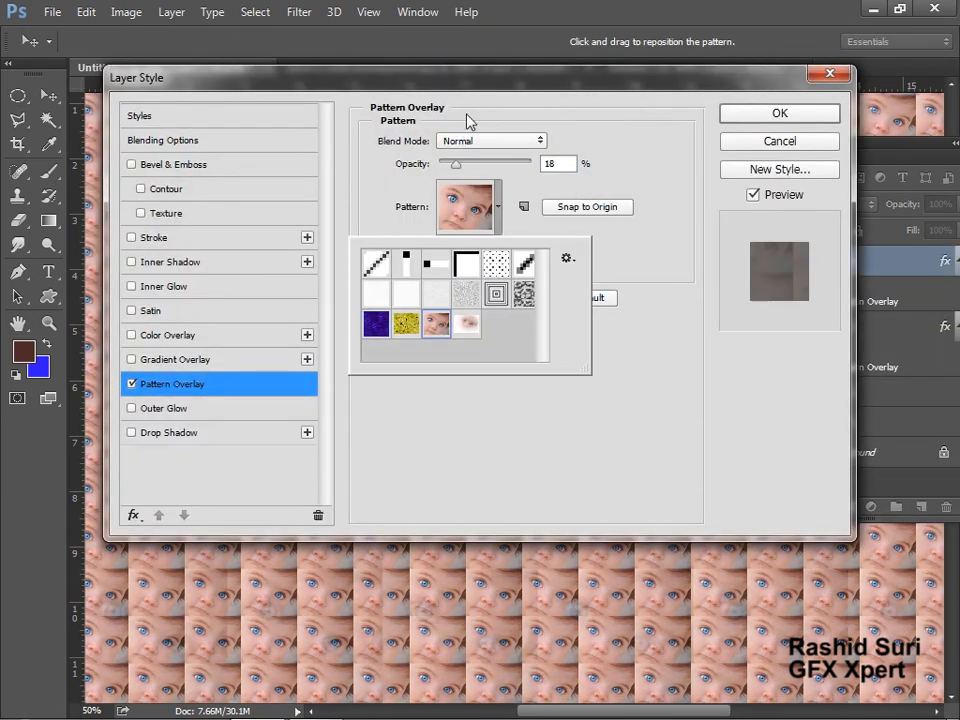
# Set Layer 4's pattern overlay to 100% opacity at 276% scale and apply the effect
pyautogui.moveTo(484, 100); pyautogui.dragTo(566, 320)
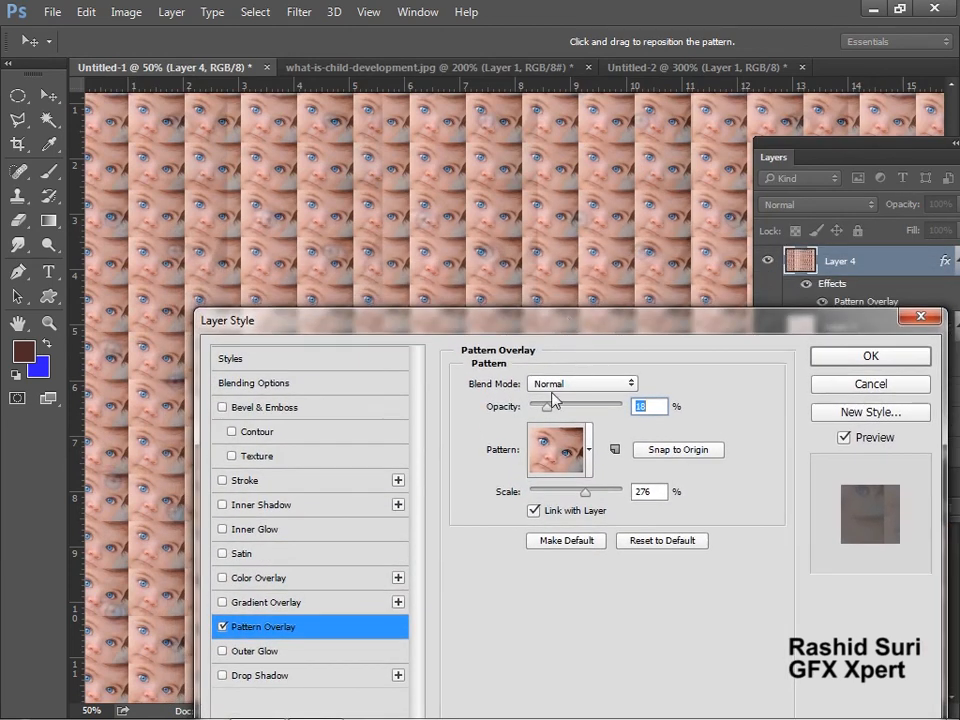
pyautogui.moveTo(547, 408); pyautogui.dragTo(700, 435)
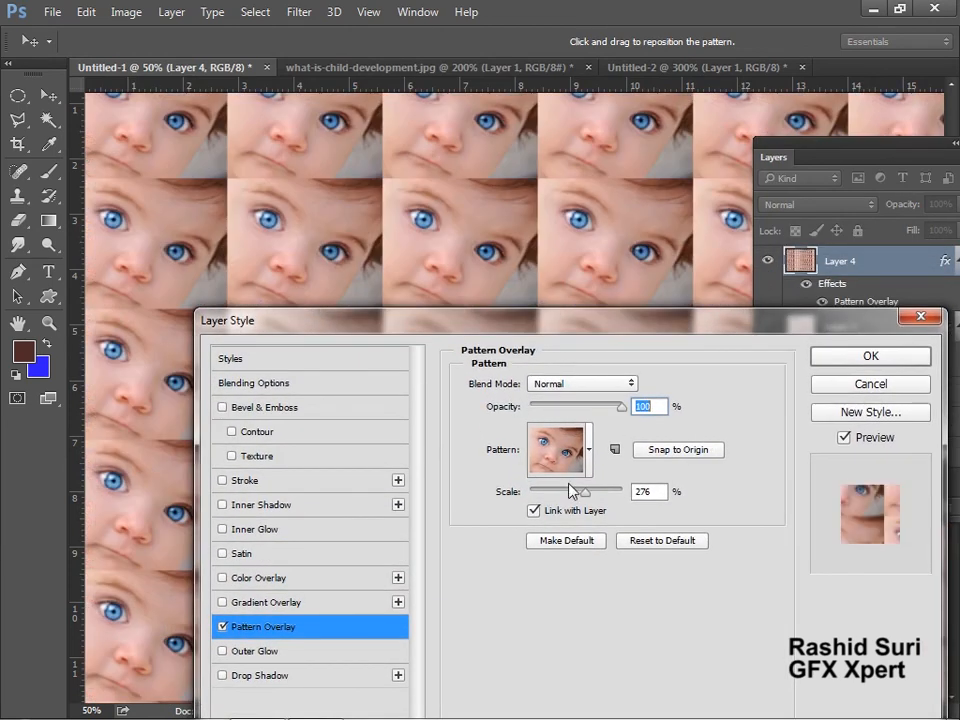
pyautogui.moveTo(584, 494)
pyautogui.mouseDown()
pyautogui.moveTo(574, 495)
pyautogui.moveTo(587, 500)
pyautogui.mouseUp()
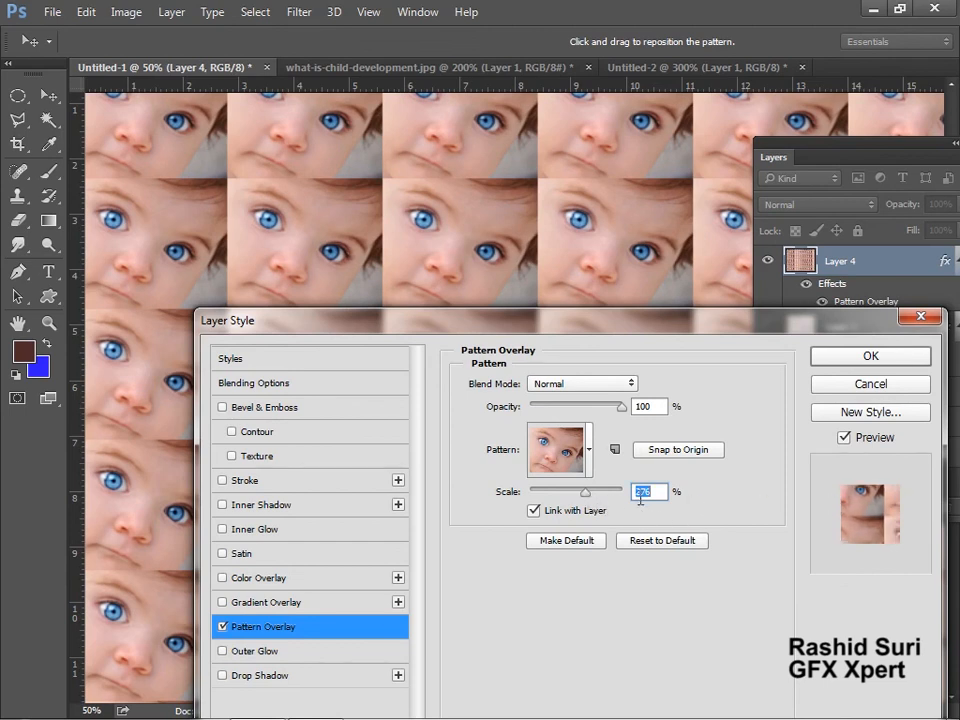
pyautogui.click(868, 357)
pyautogui.keyDown('alt'); pyautogui.click(444, 483); pyautogui.keyUp('alt')
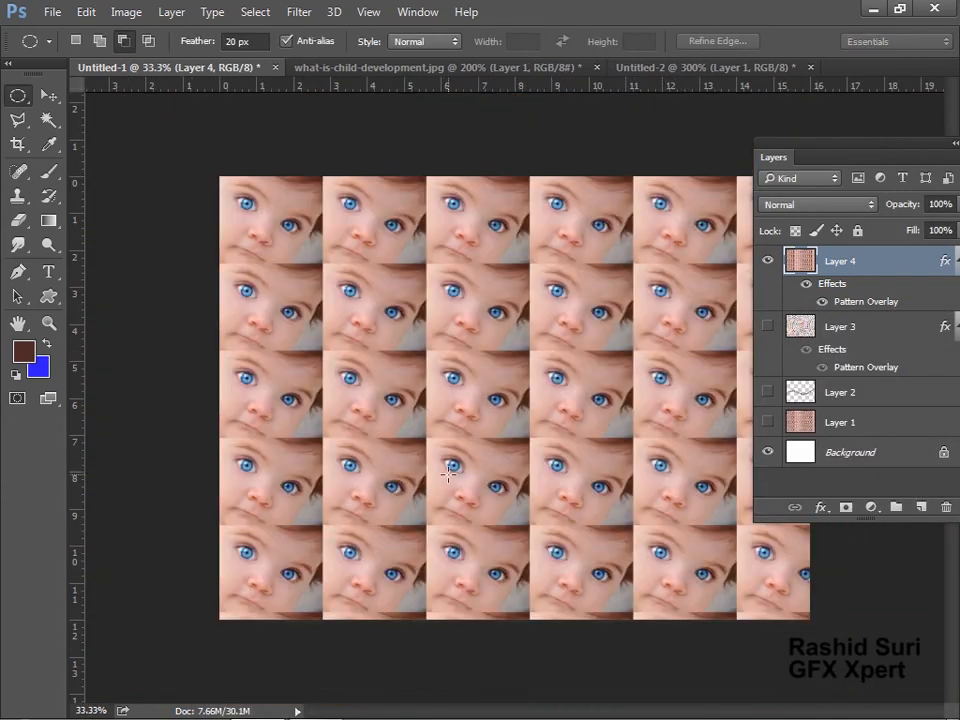